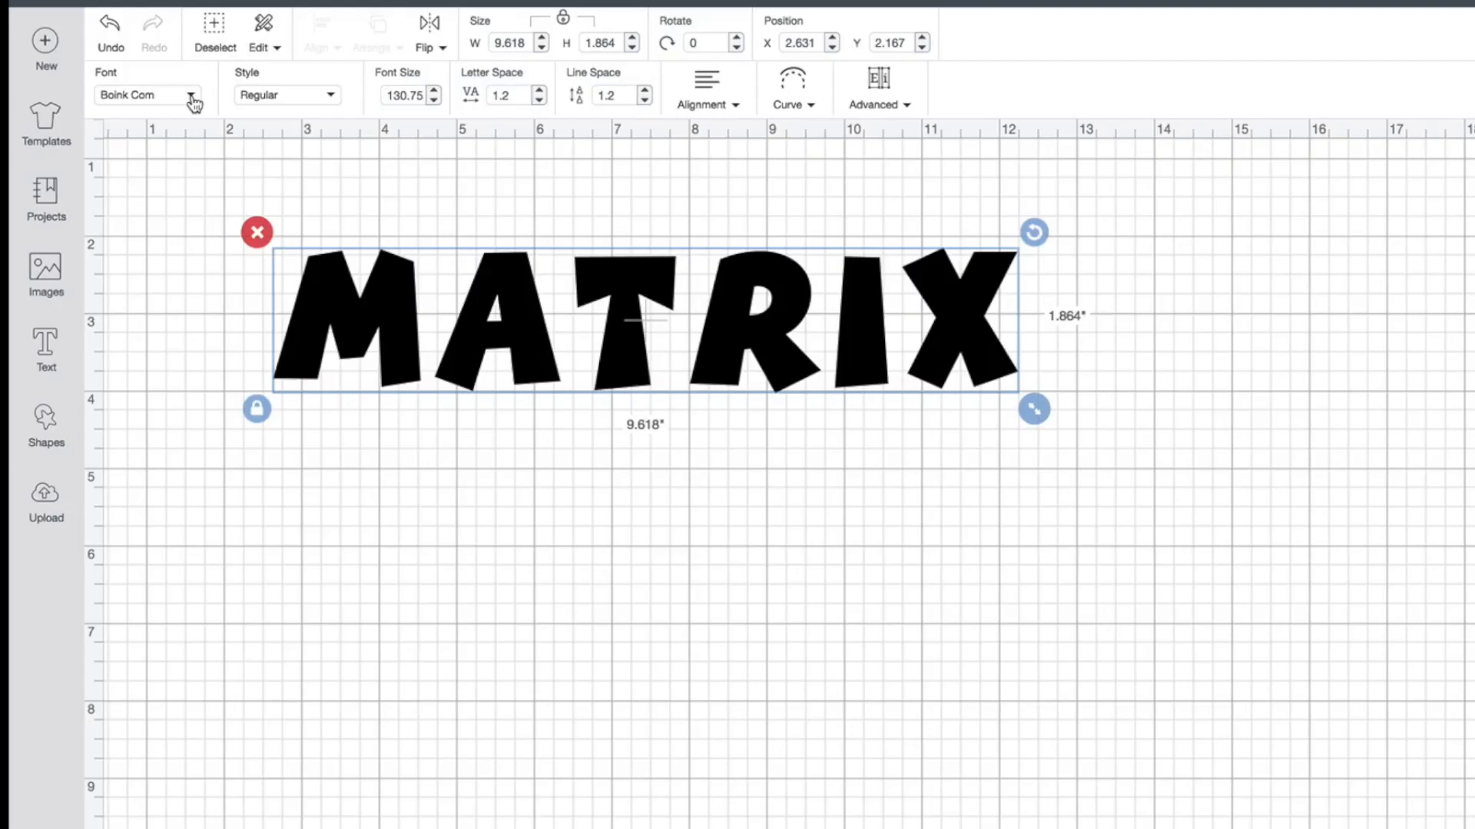
# Step: Search the fonts available for the MATRIX text for "glitter"
pyautogui.click(121, 165)
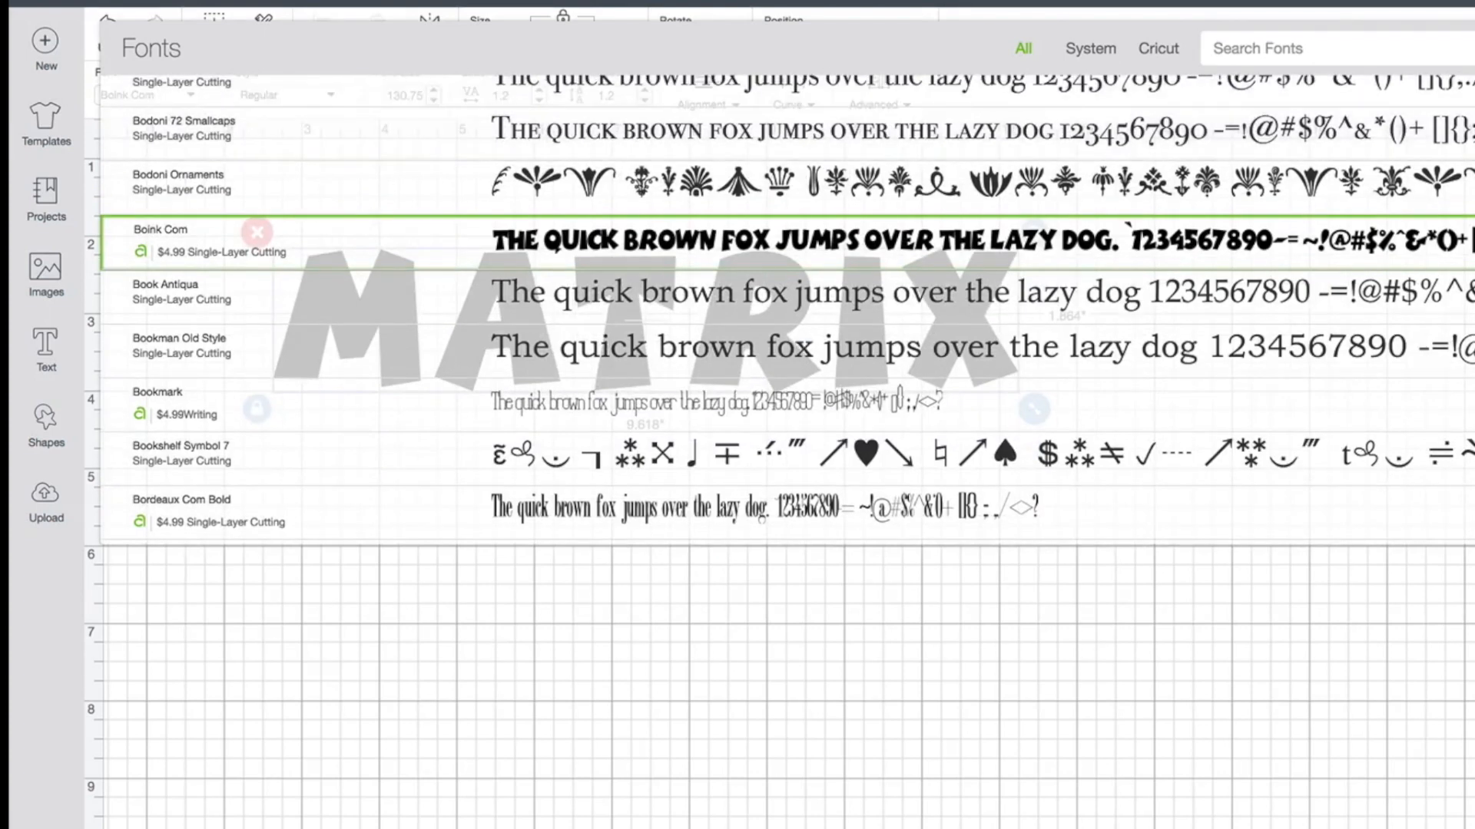
pyautogui.write('g')
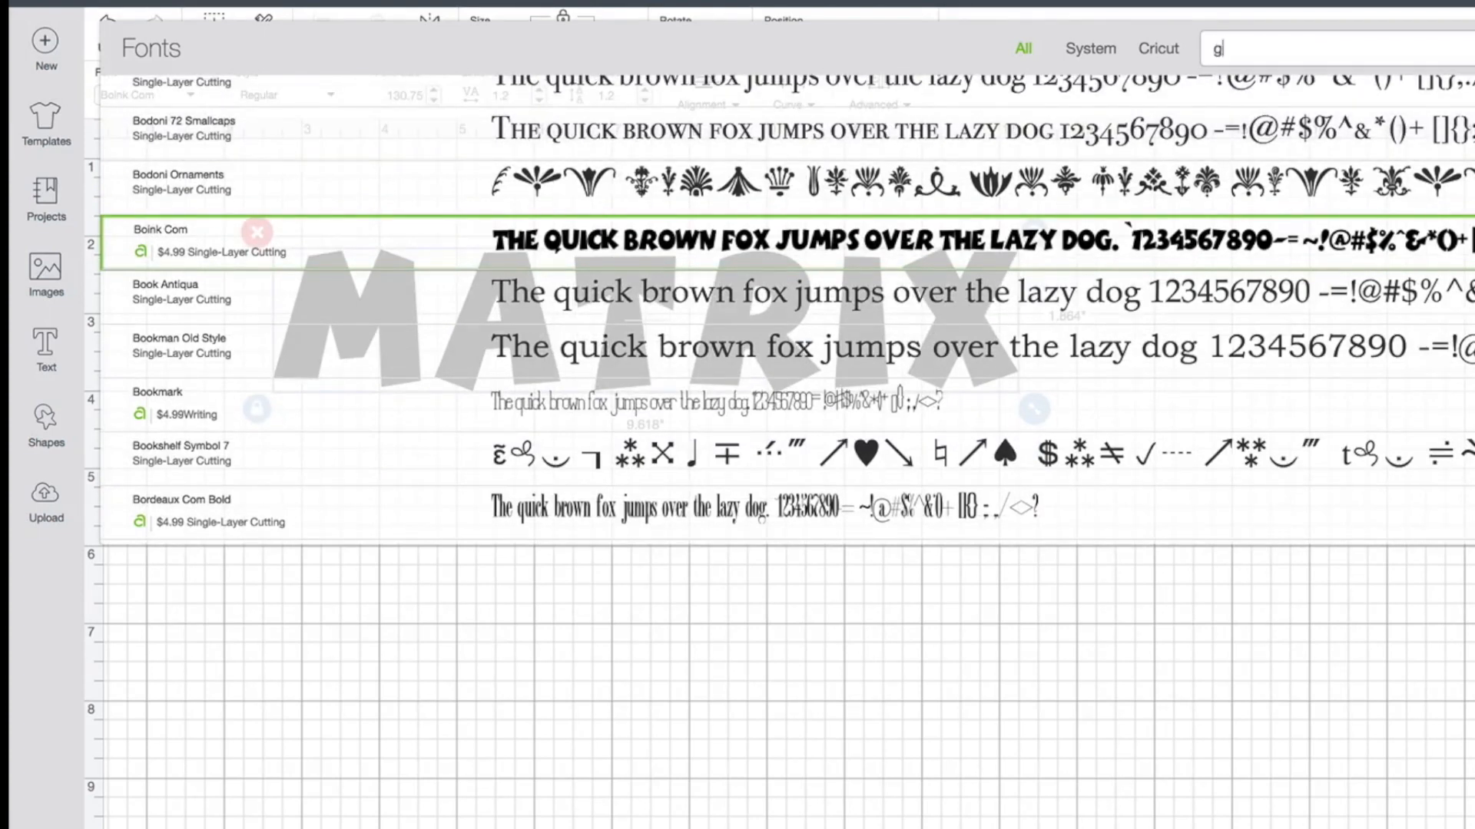
pyautogui.write('litter')
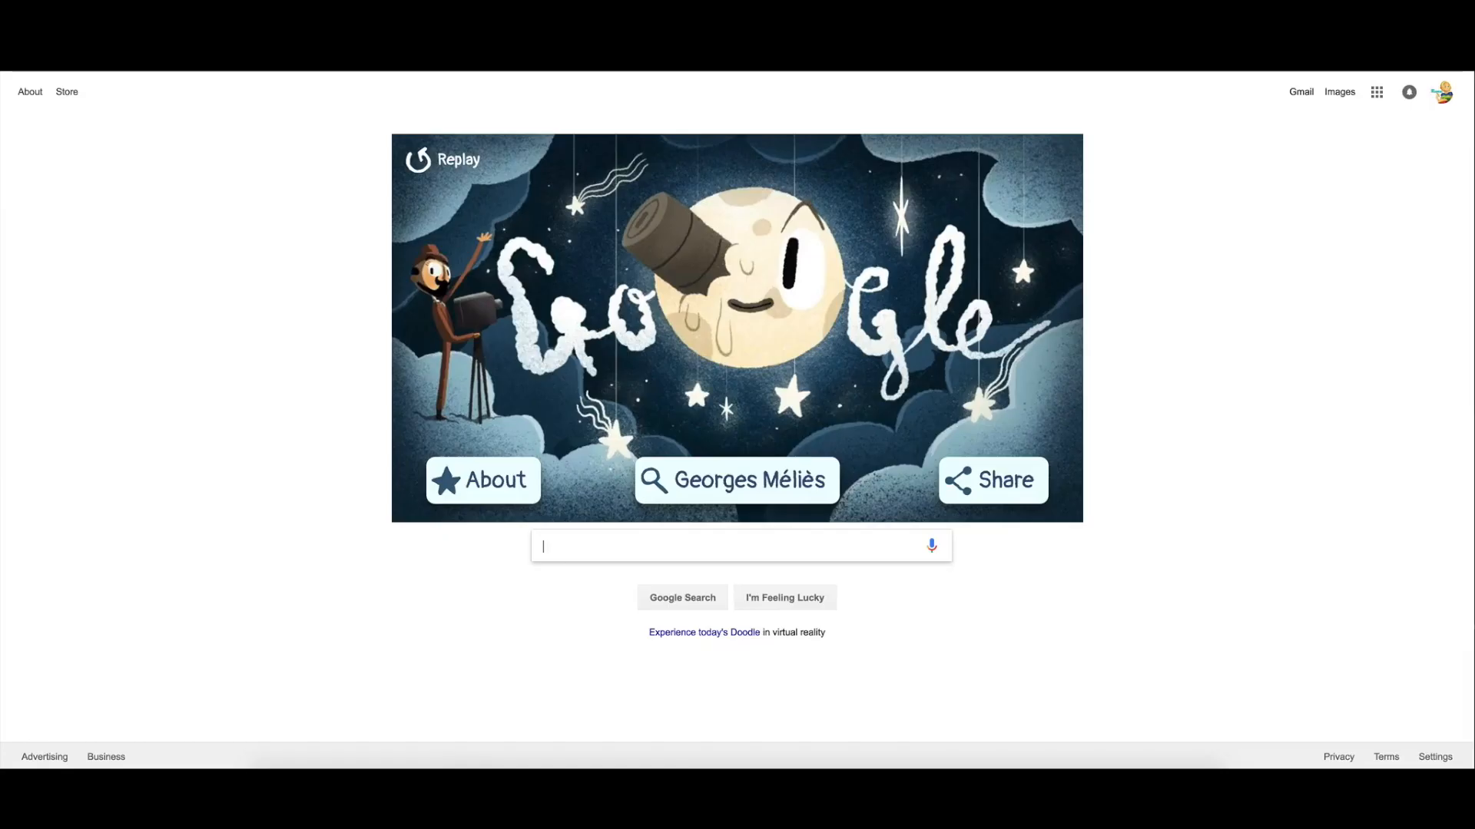
# Step: Search Google for "i love glitter font" and open the Mf I Love Glitter Font page on dafont.com
pyautogui.click(838, 547)
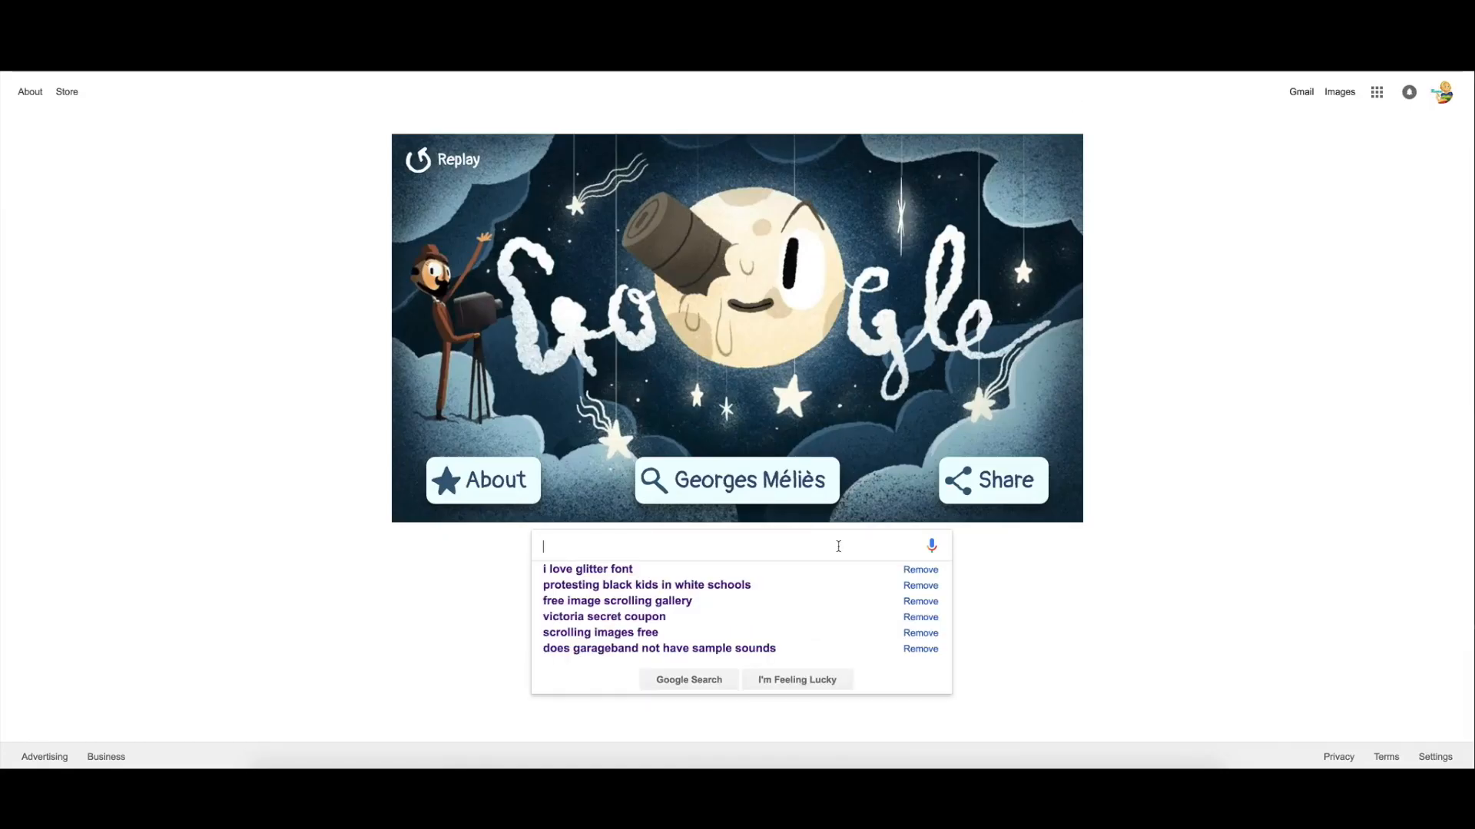
pyautogui.write('i love glitt')
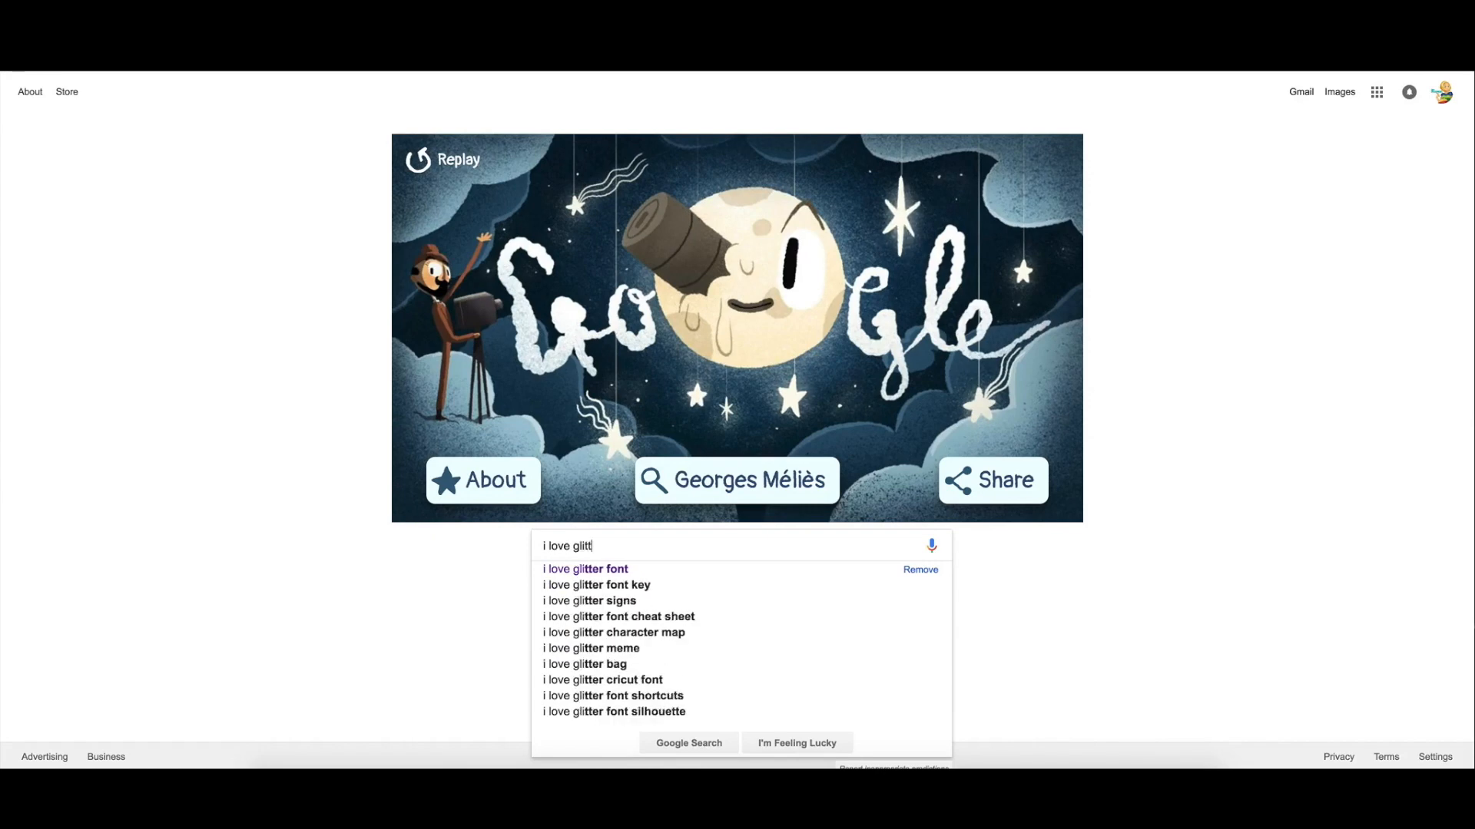
pyautogui.write('er font')
pyautogui.press('Return')
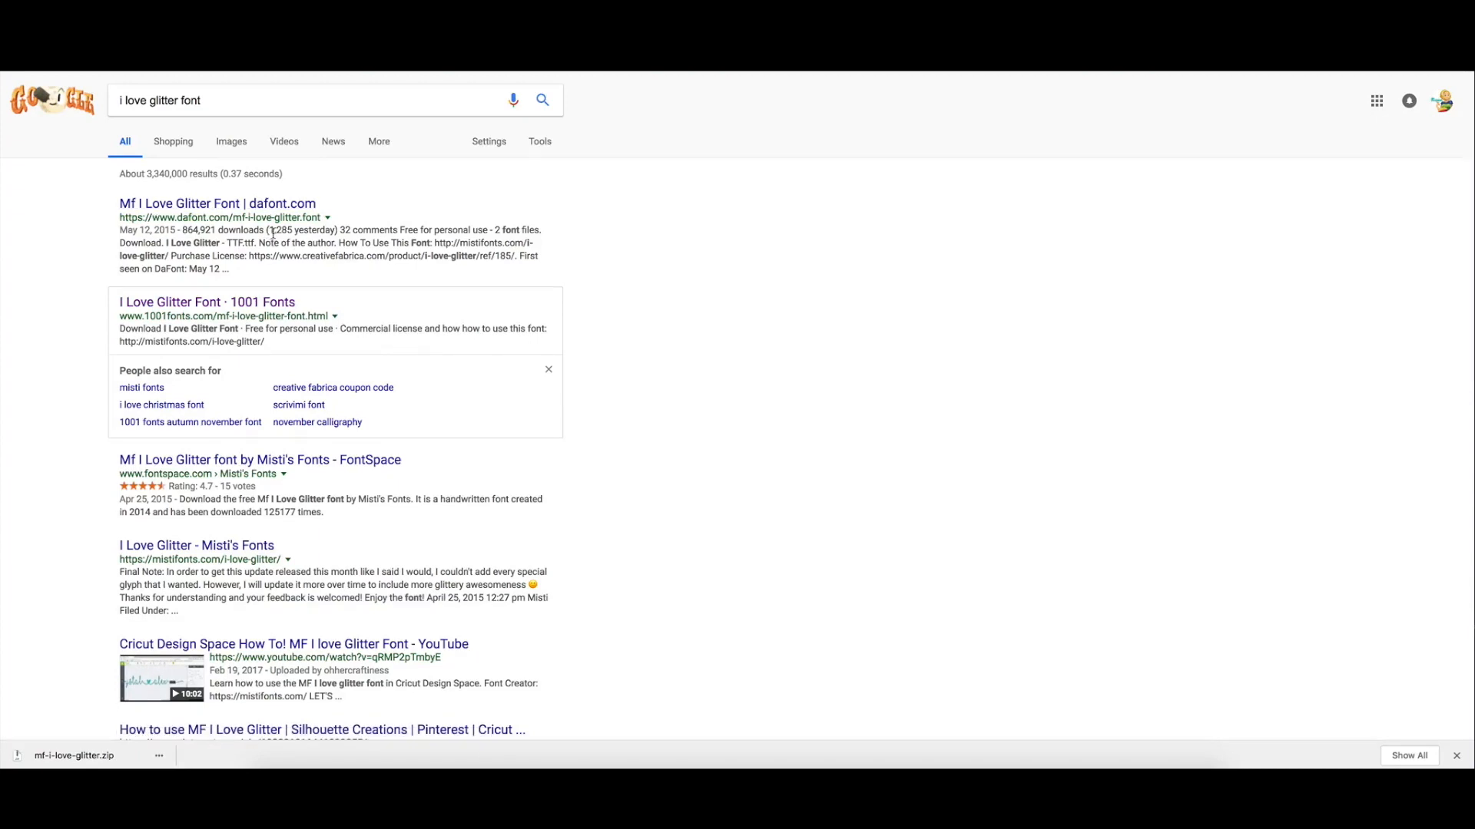
pyautogui.click(261, 204)
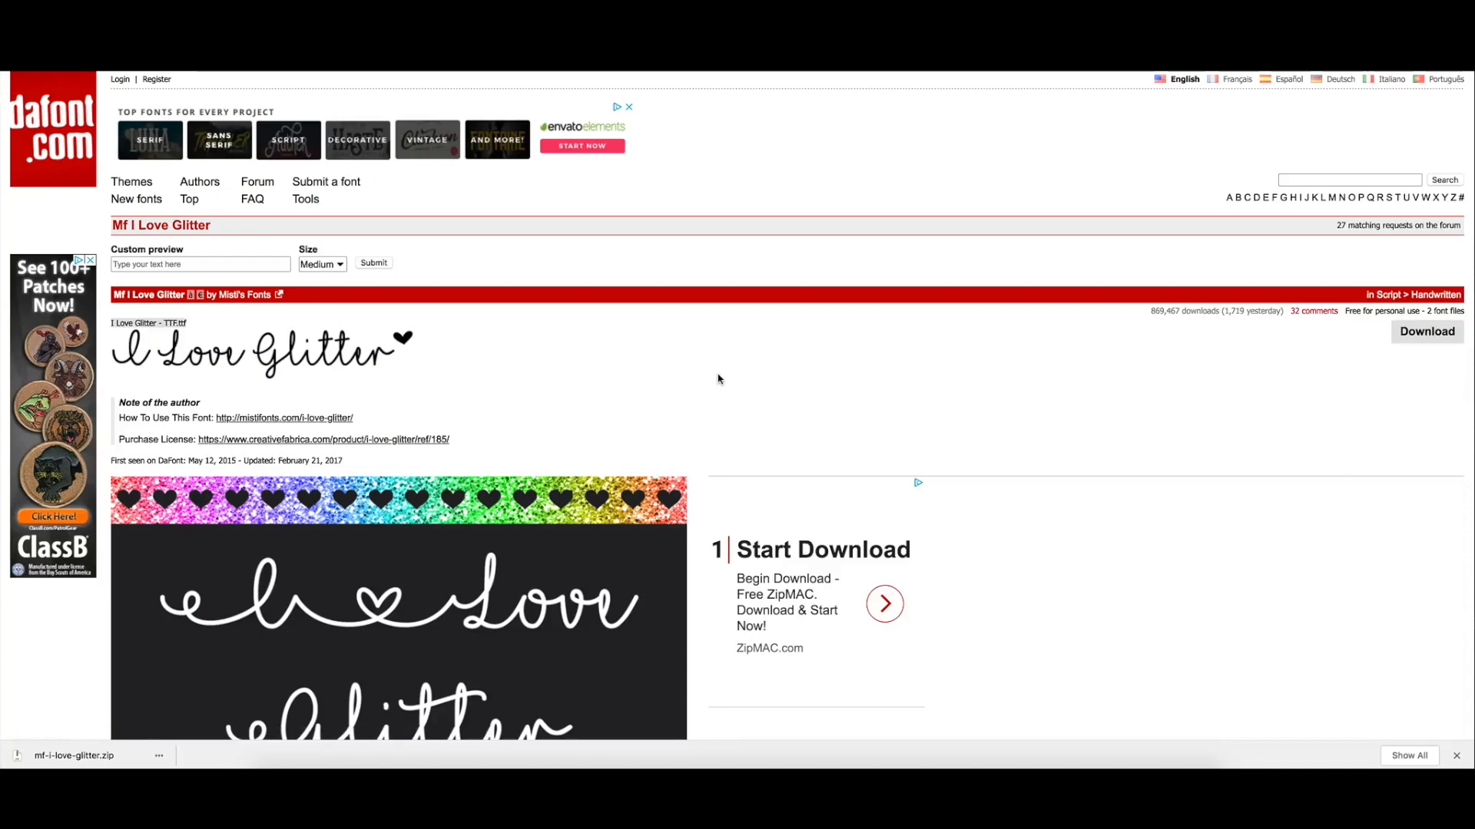
# Step: Review the Mf I Love Glitter character map and download the font
pyautogui.scroll(-5, 714, 373)
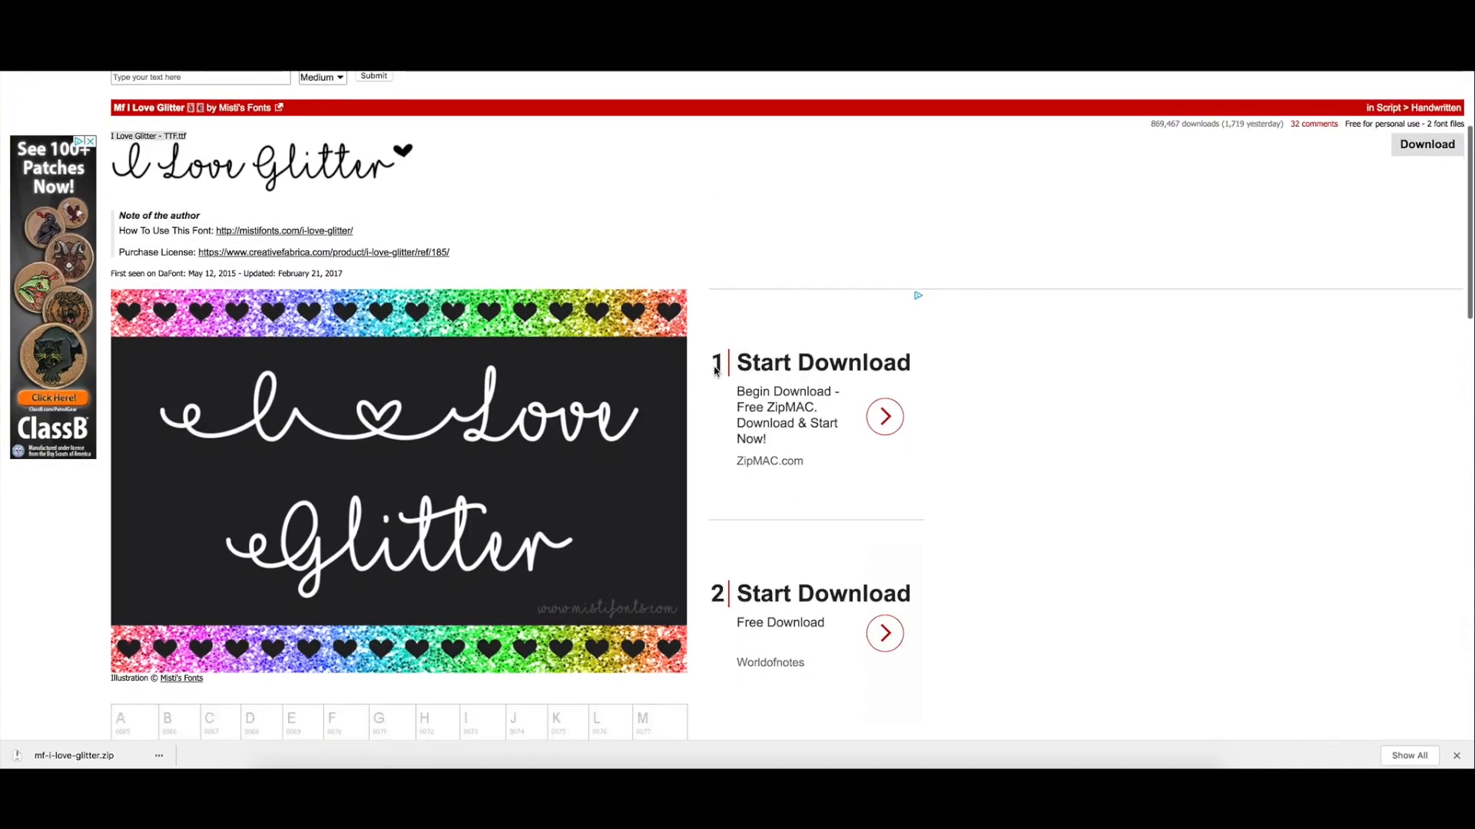
pyautogui.scroll(-7, 714, 368)
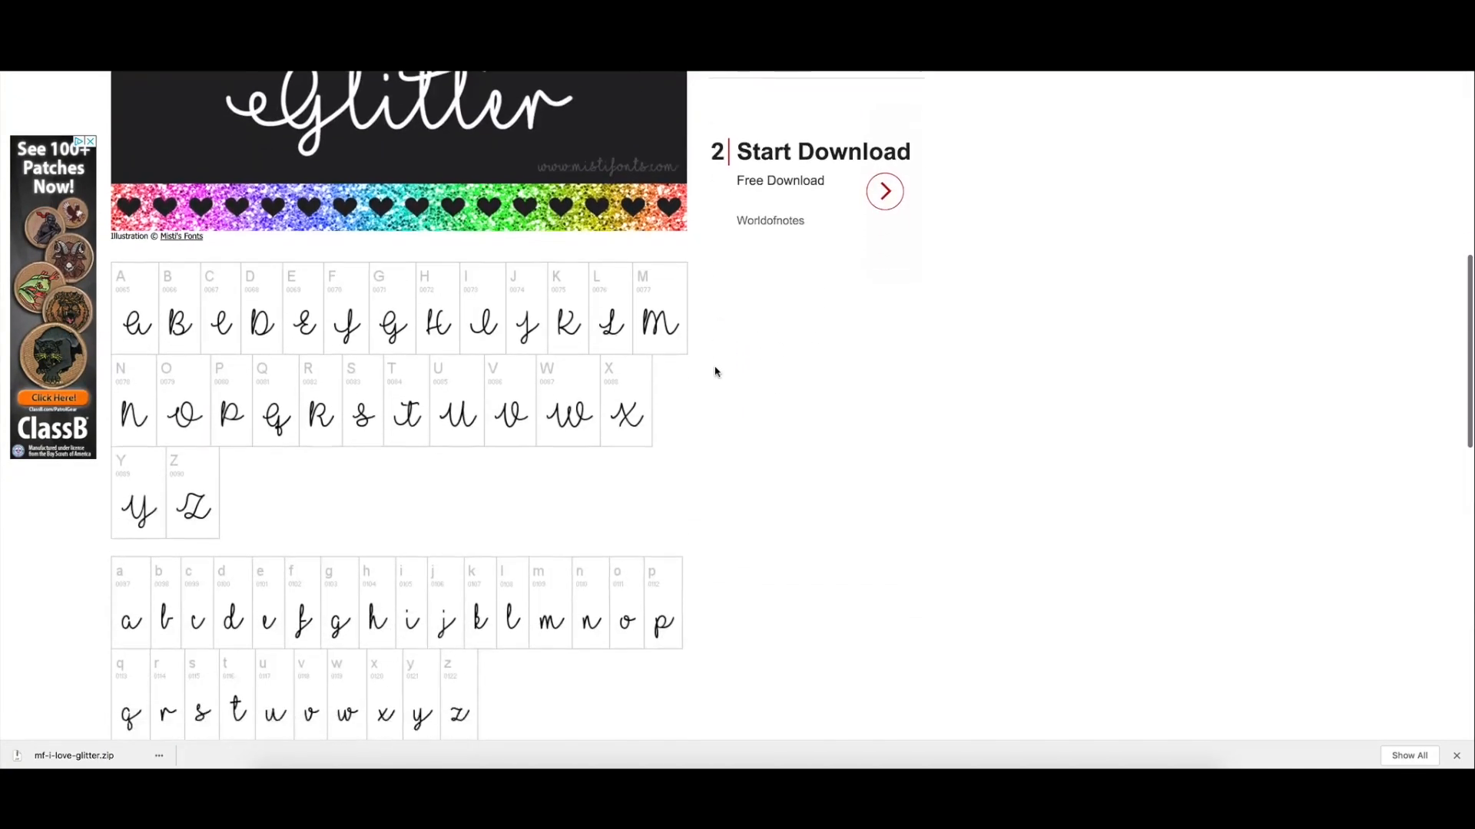
pyautogui.scroll(-7, 714, 372)
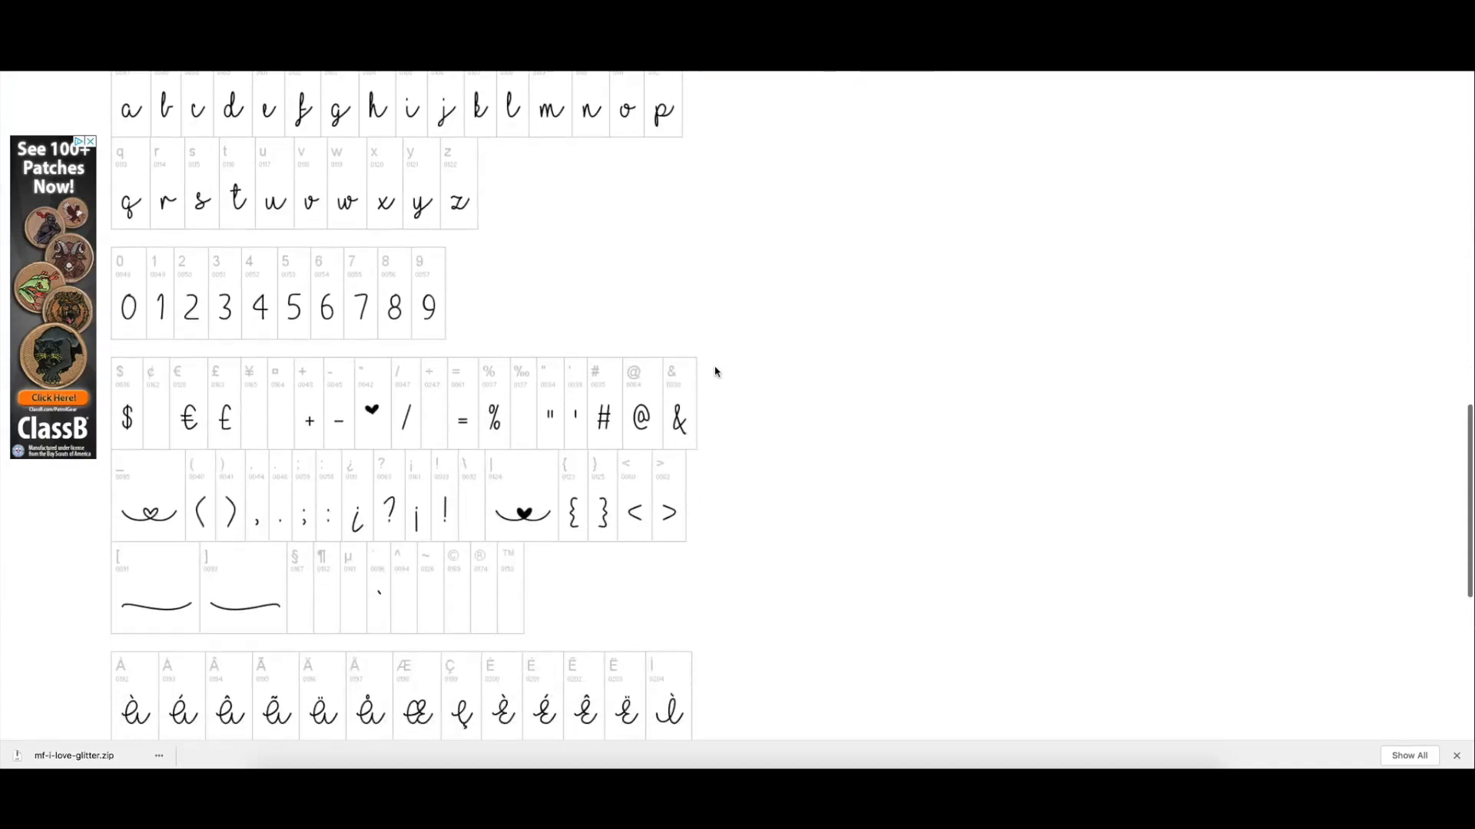
pyautogui.scroll(-5, 714, 373)
pyautogui.scroll(15, 716, 372)
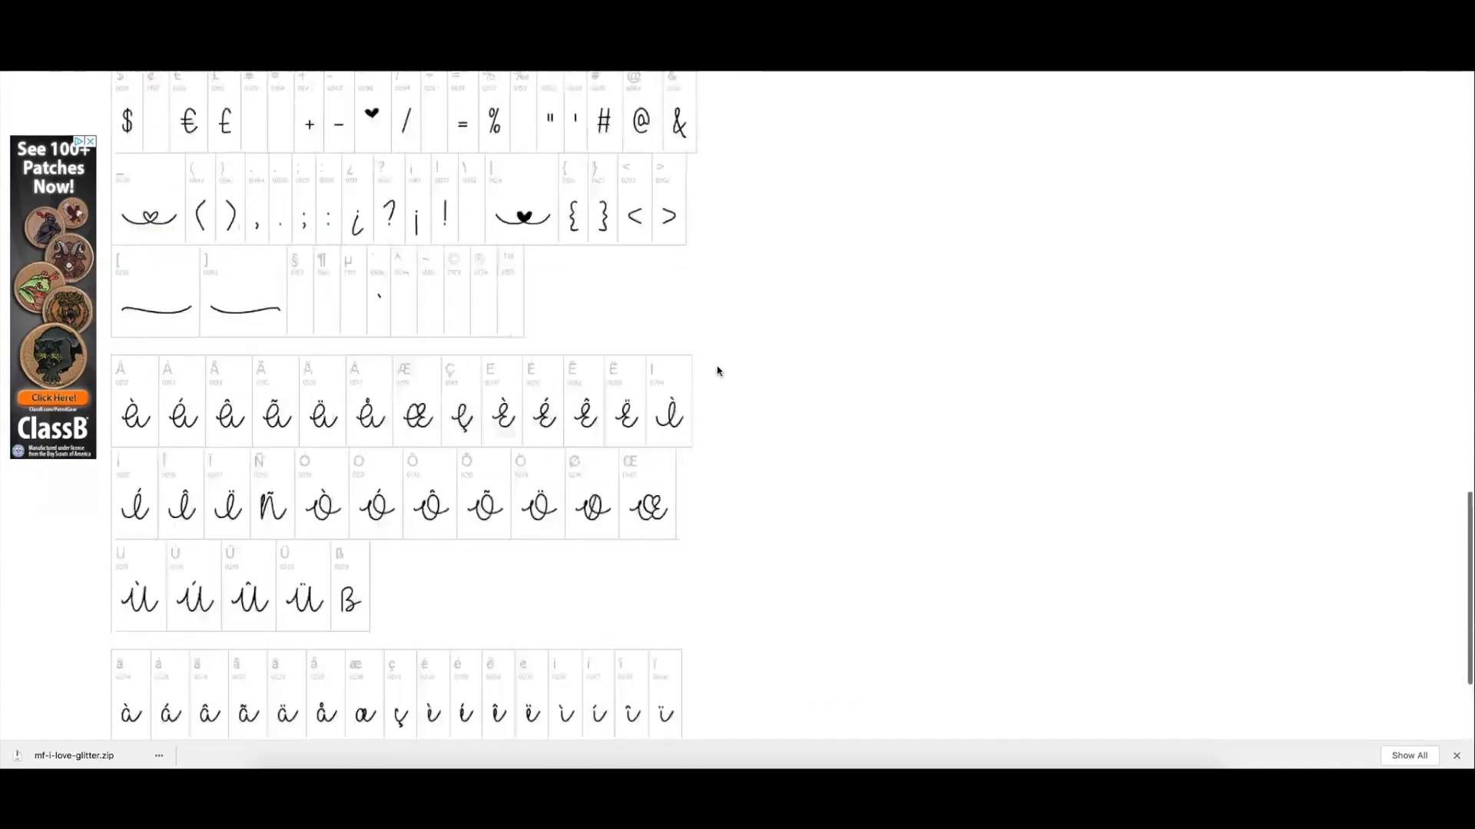
pyautogui.scroll(6, 716, 370)
pyautogui.click(1430, 326)
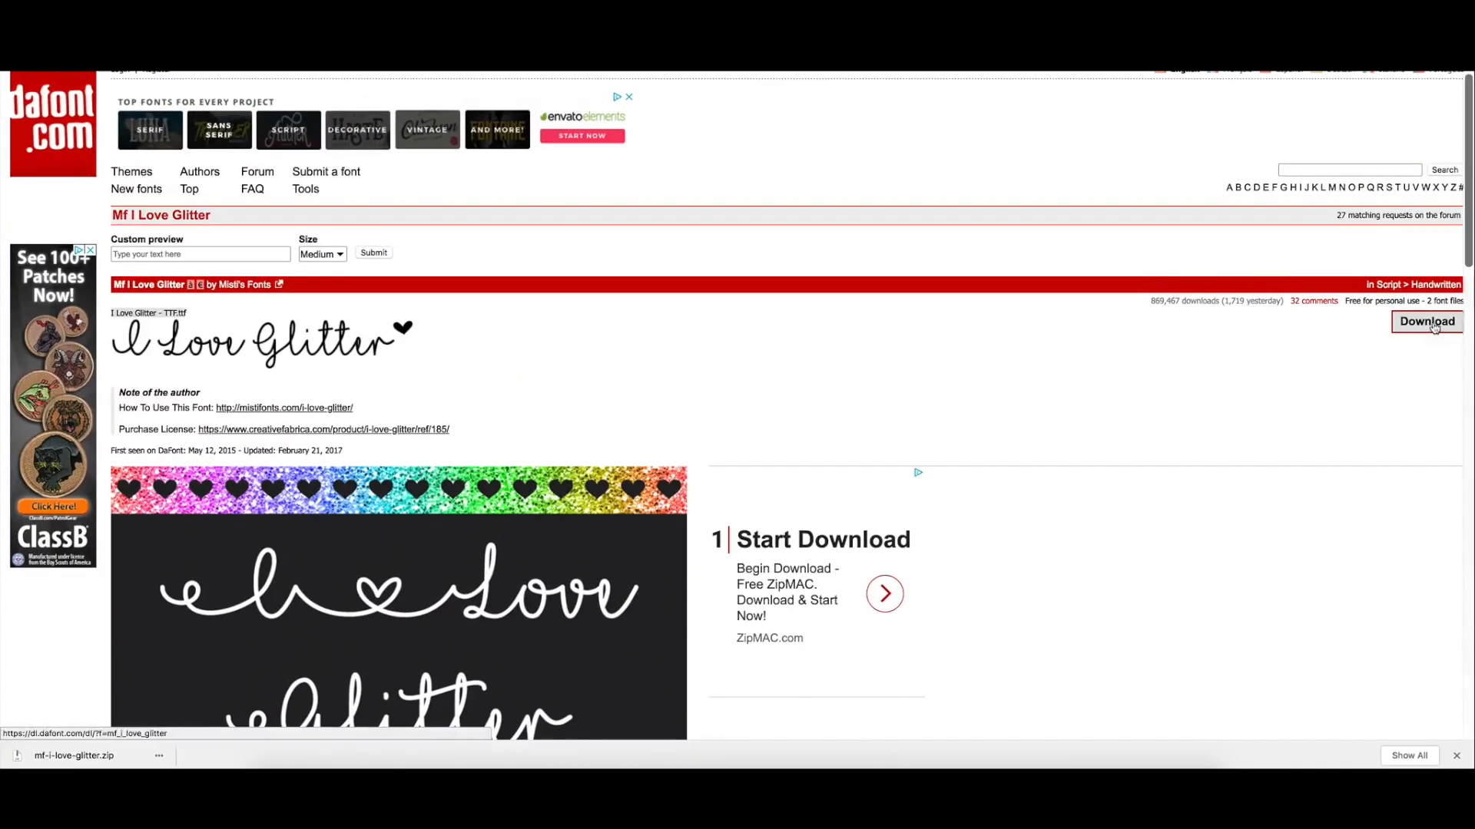
# Step: Switch to Finder and open the mf_i_love_glitter folder in Downloads
pyautogui.click(1145, 748)
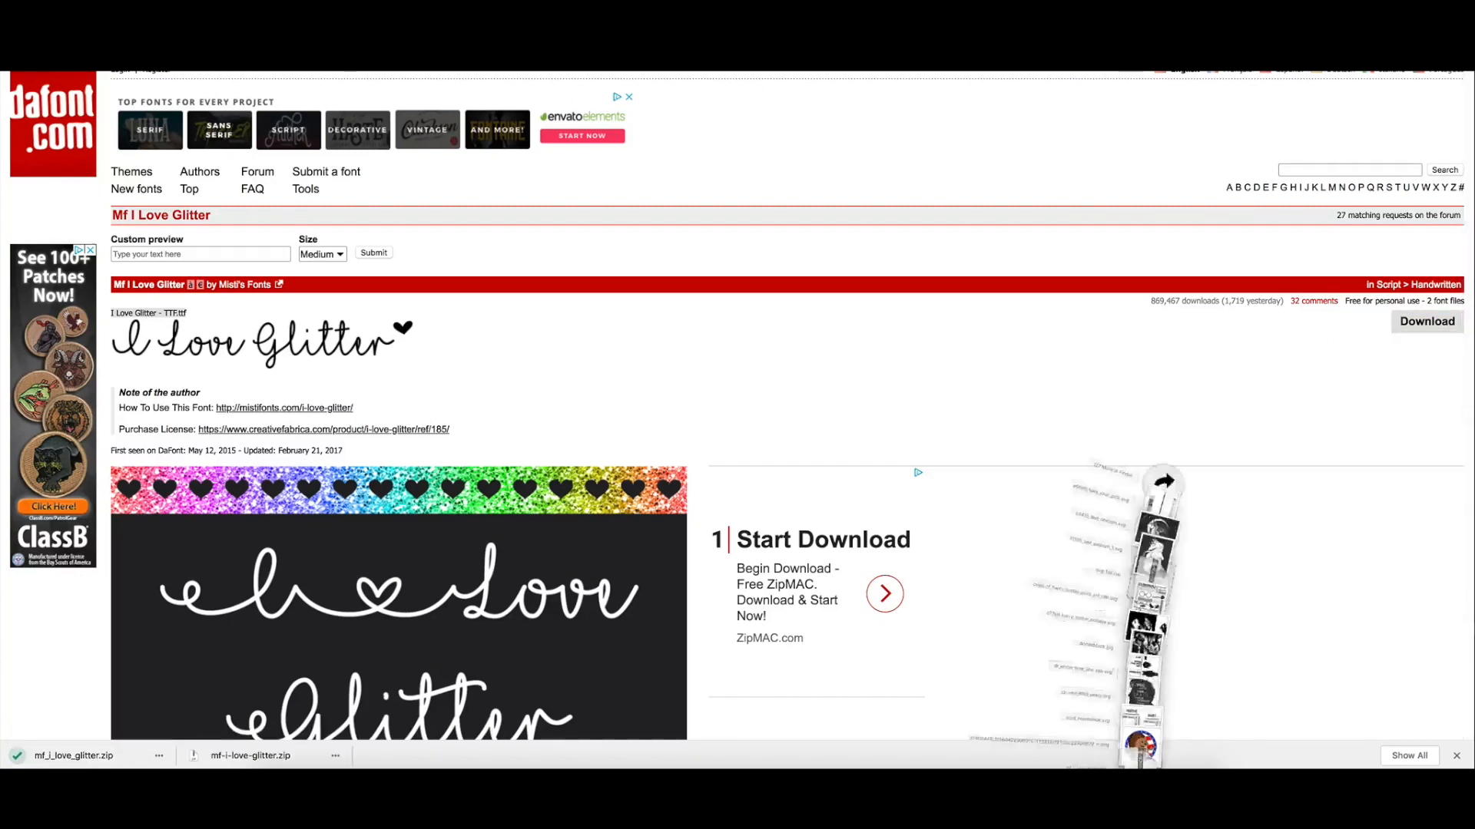
pyautogui.click(1145, 748)
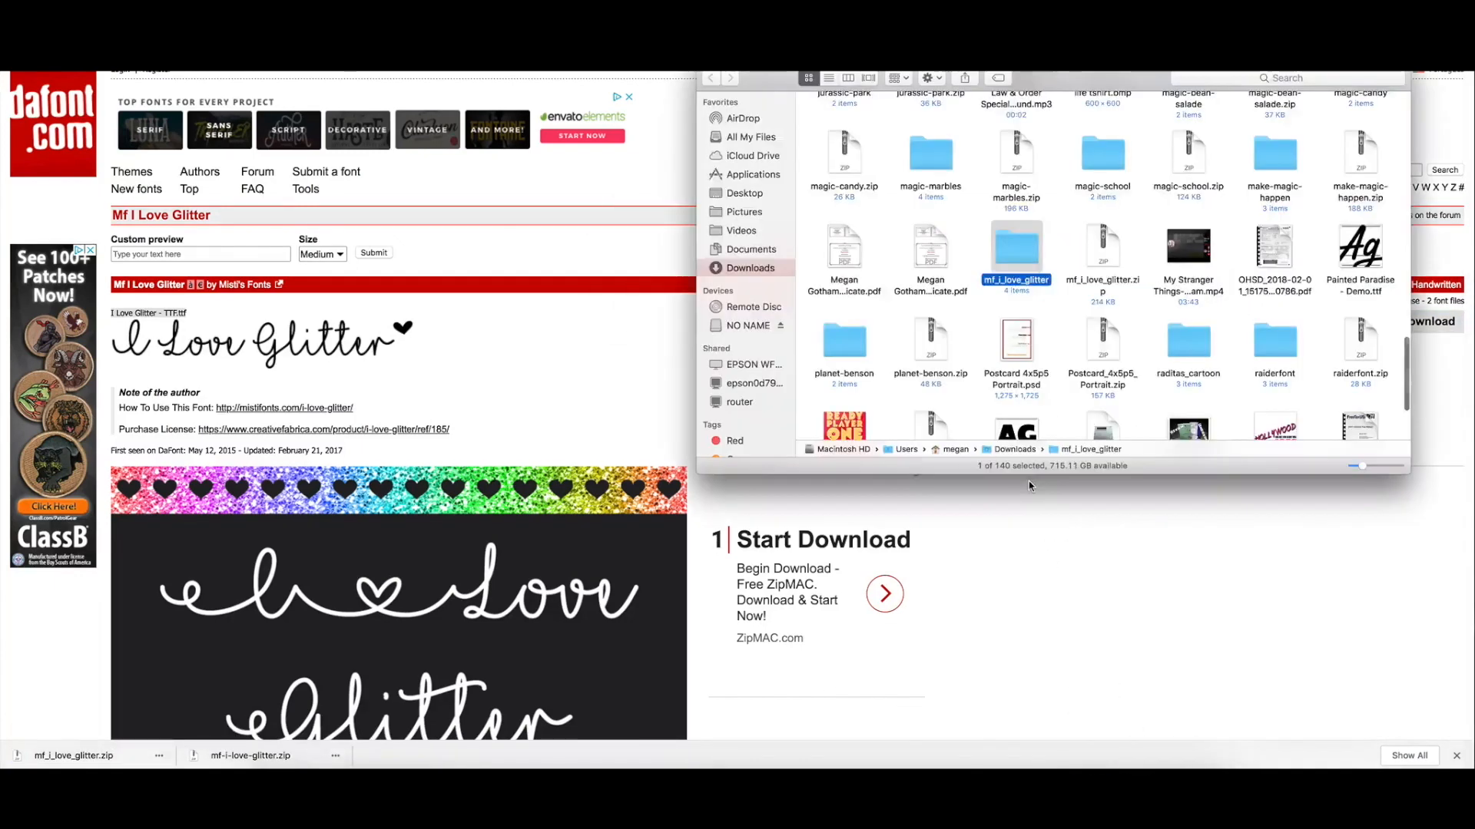
pyautogui.doubleClick(1018, 248)
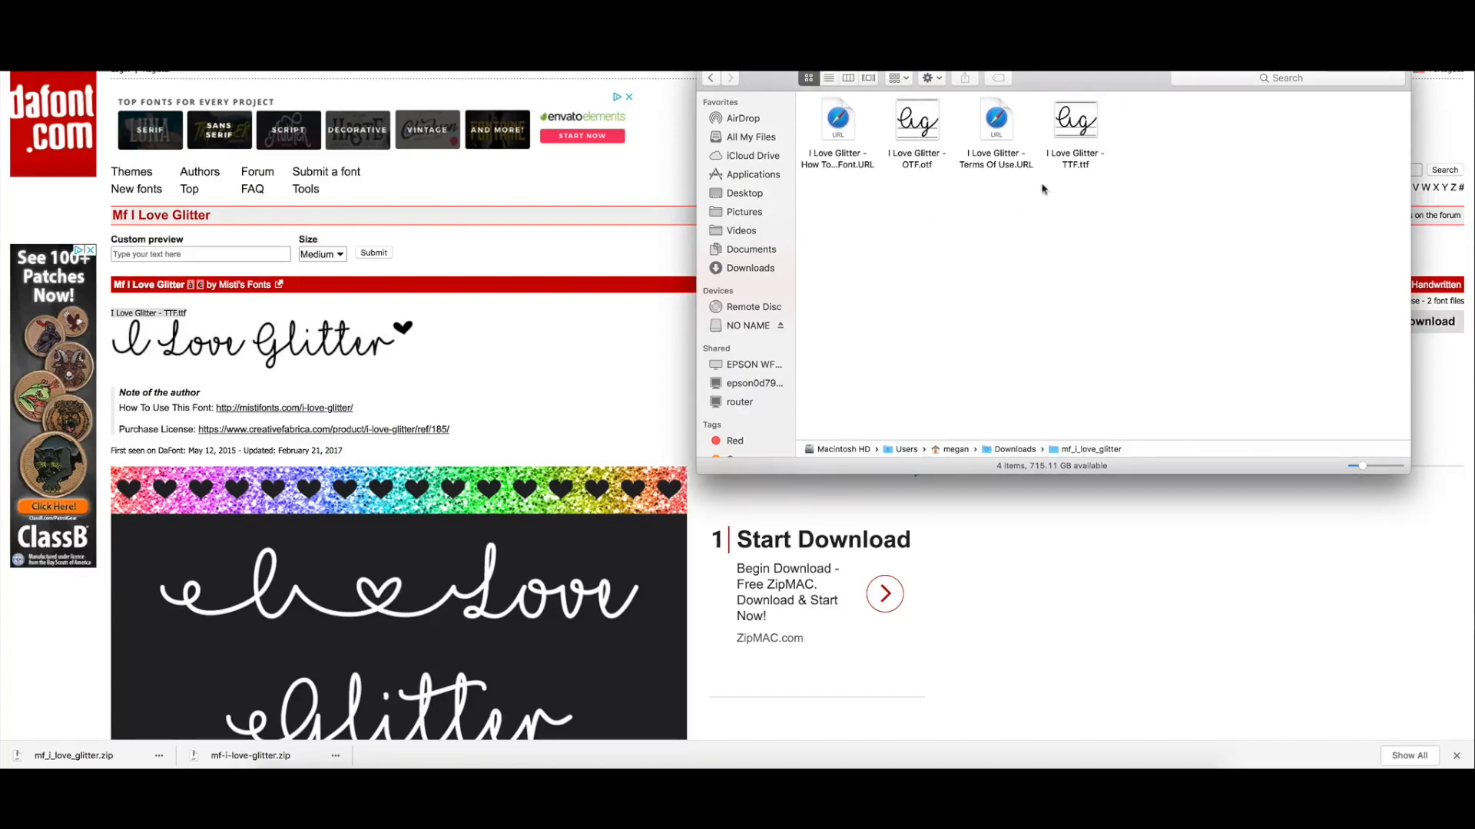
# Step: Install the font file I Love Glitter - OTF.otf, including it despite the validation warning
pyautogui.doubleClick(916, 158)
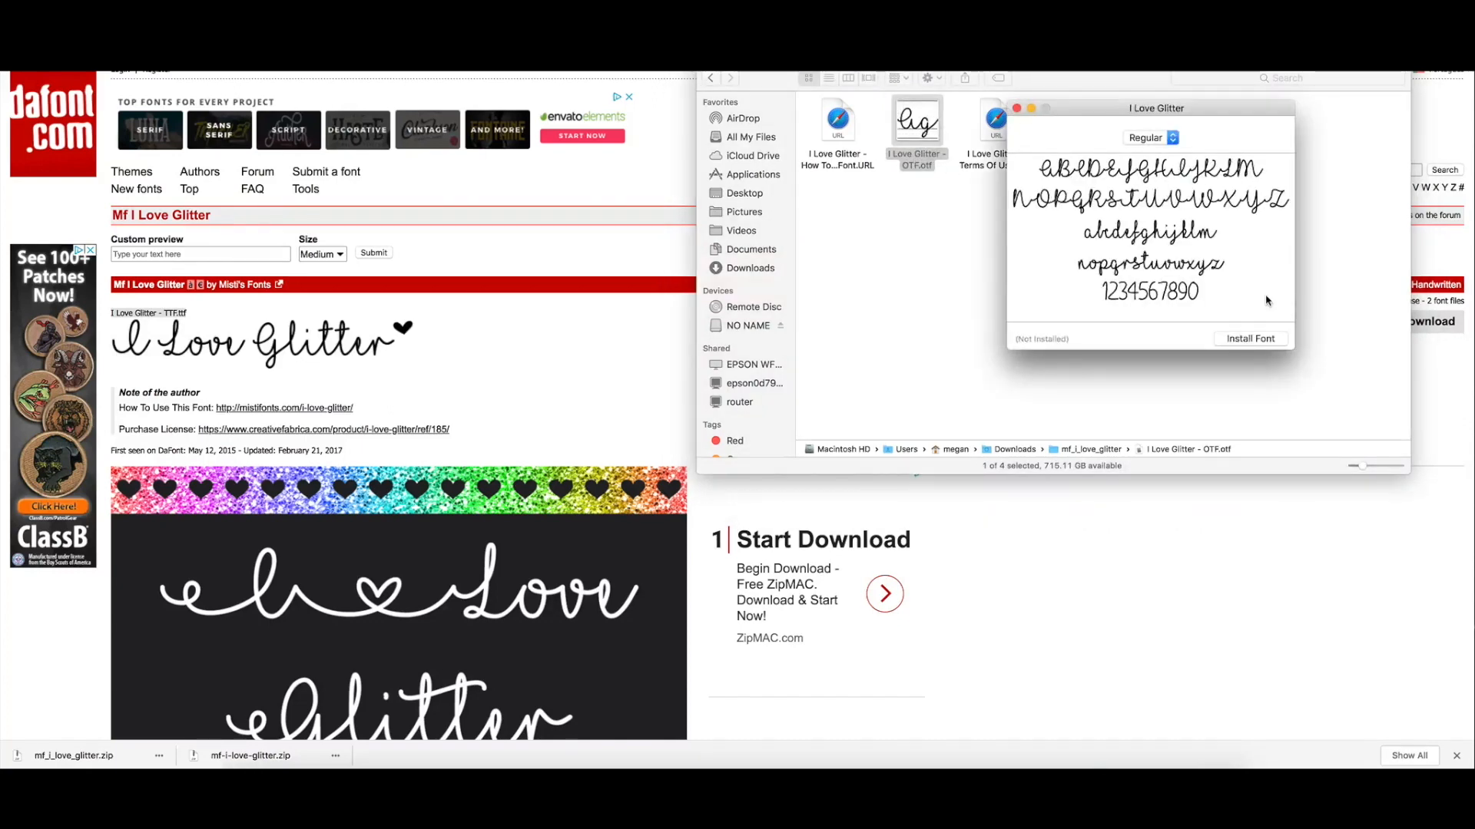
pyautogui.click(1255, 338)
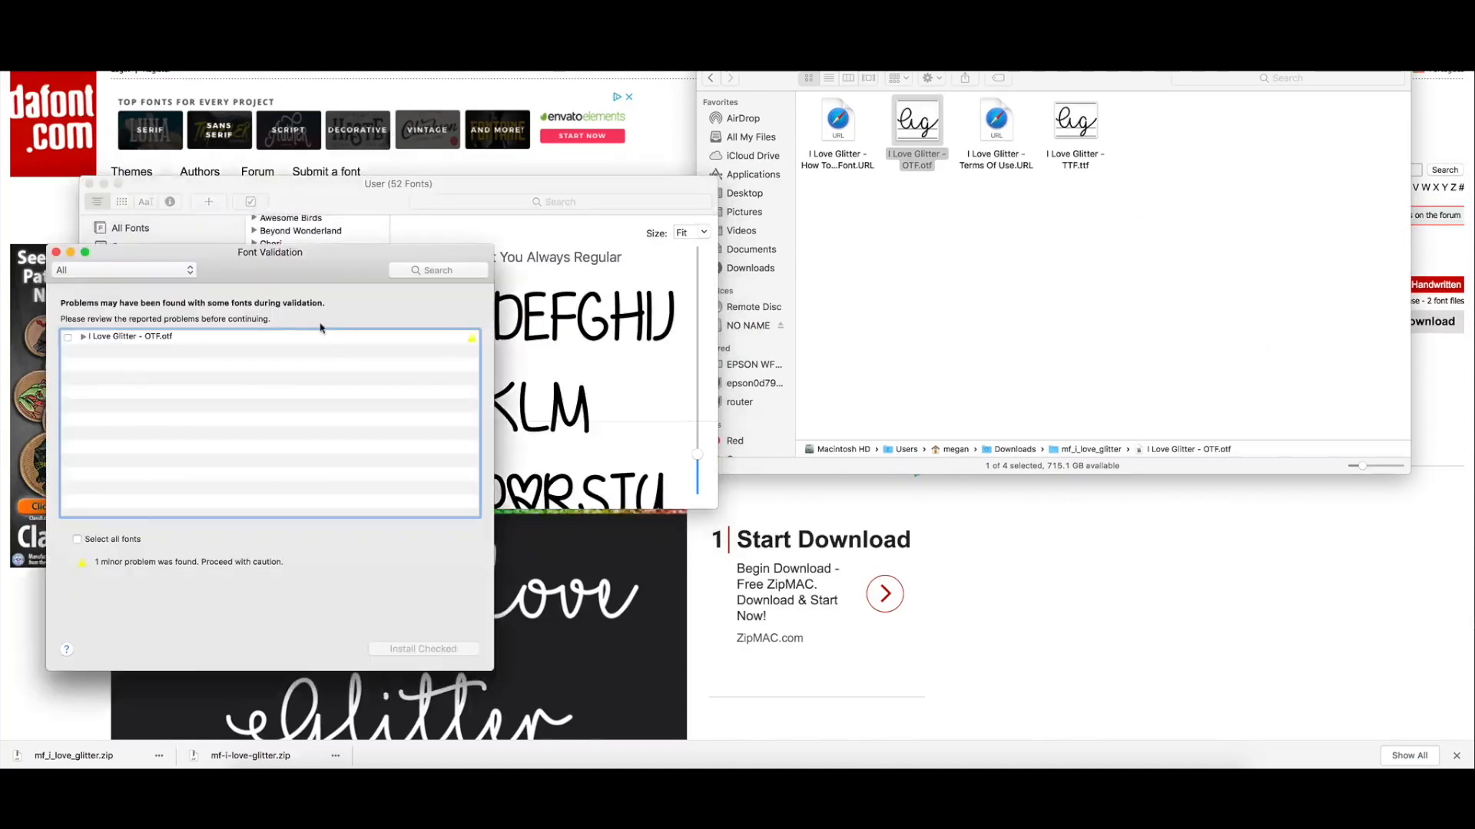
pyautogui.click(68, 338)
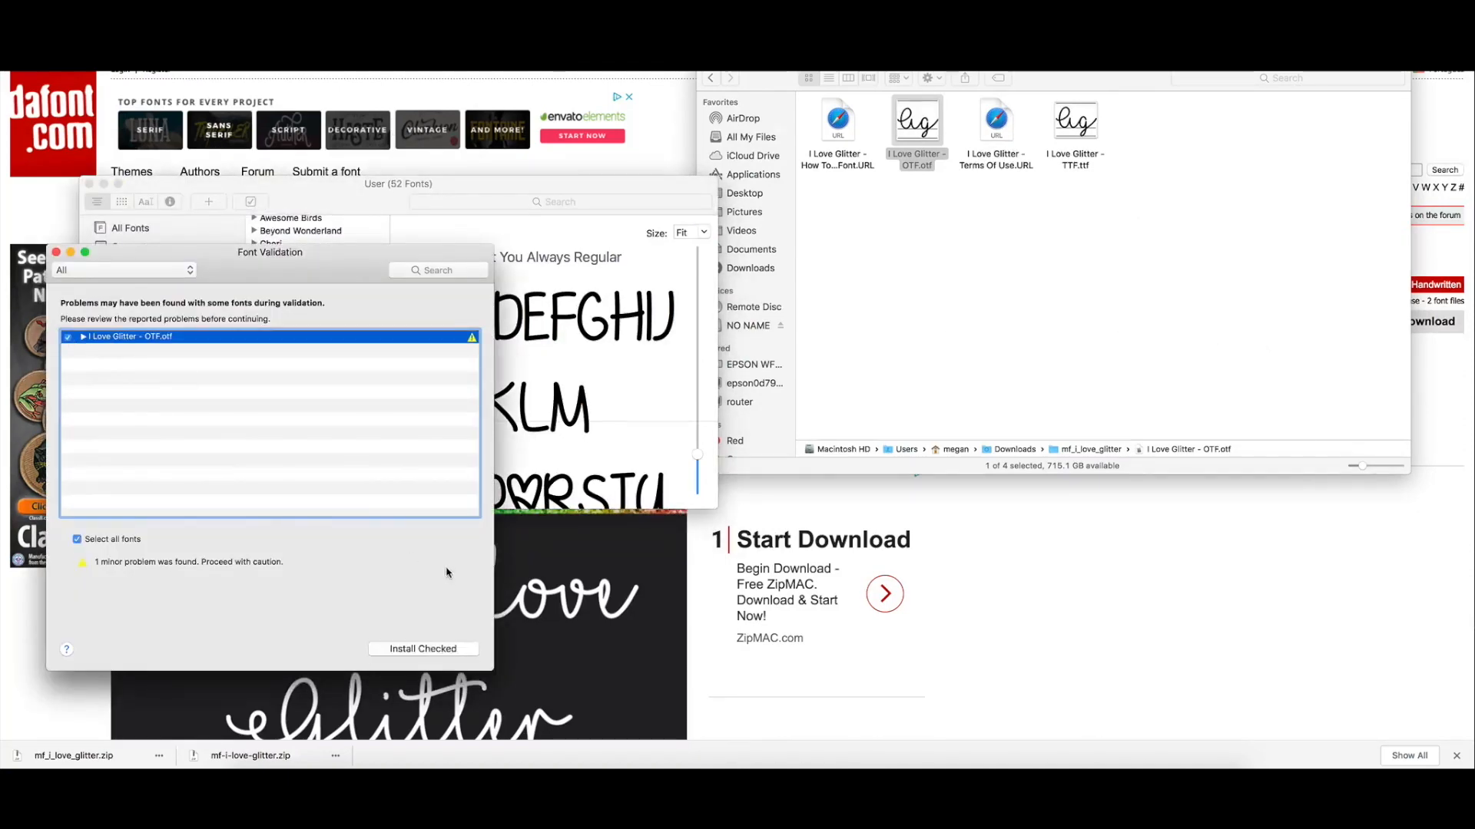
pyautogui.click(423, 649)
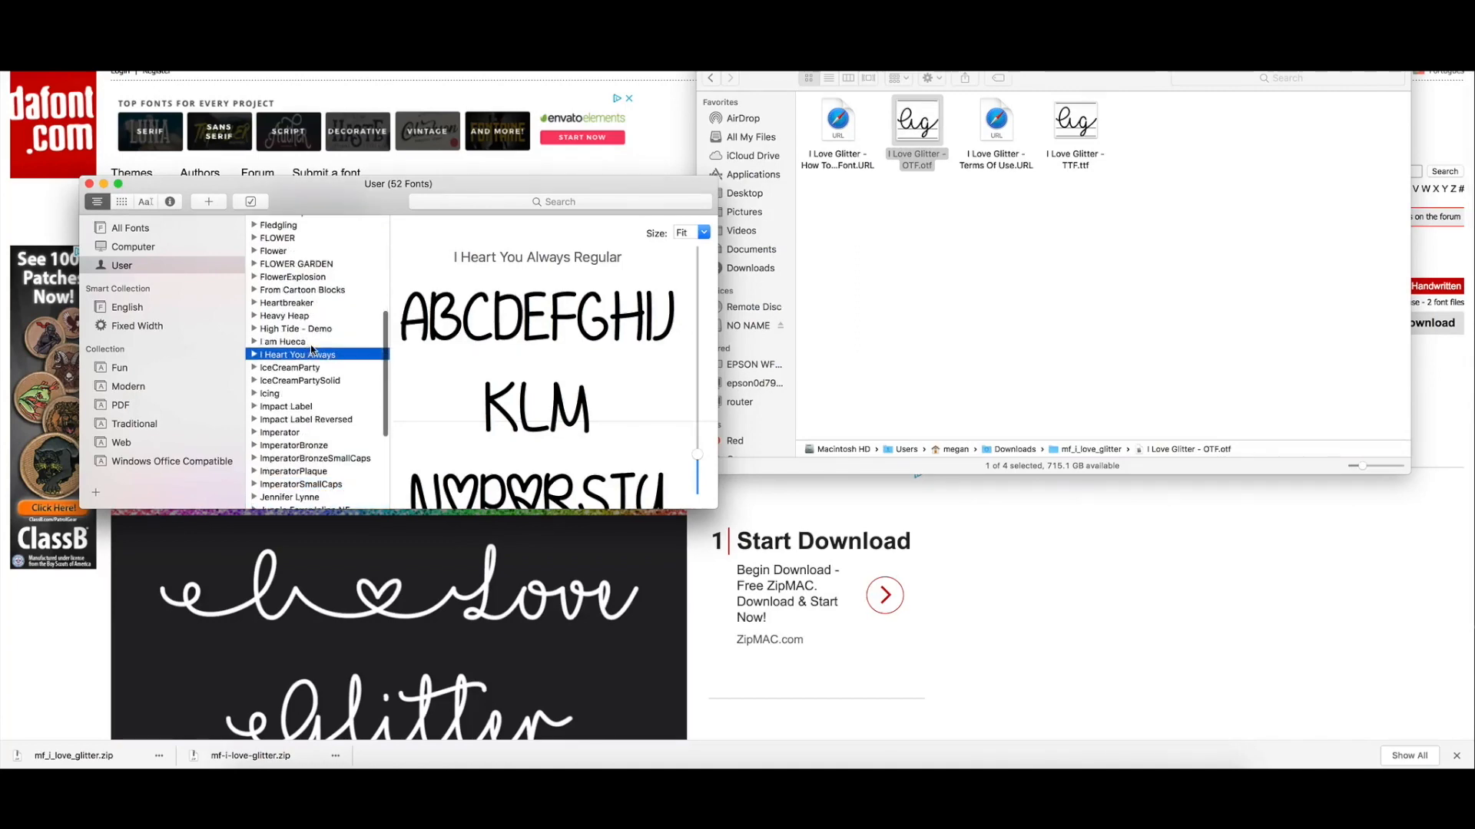
# Step: Install the font file I Love Glitter - TTF.ttf past its validation warning and preview I Love Glitter among the user fonts
pyautogui.doubleClick(1071, 126)
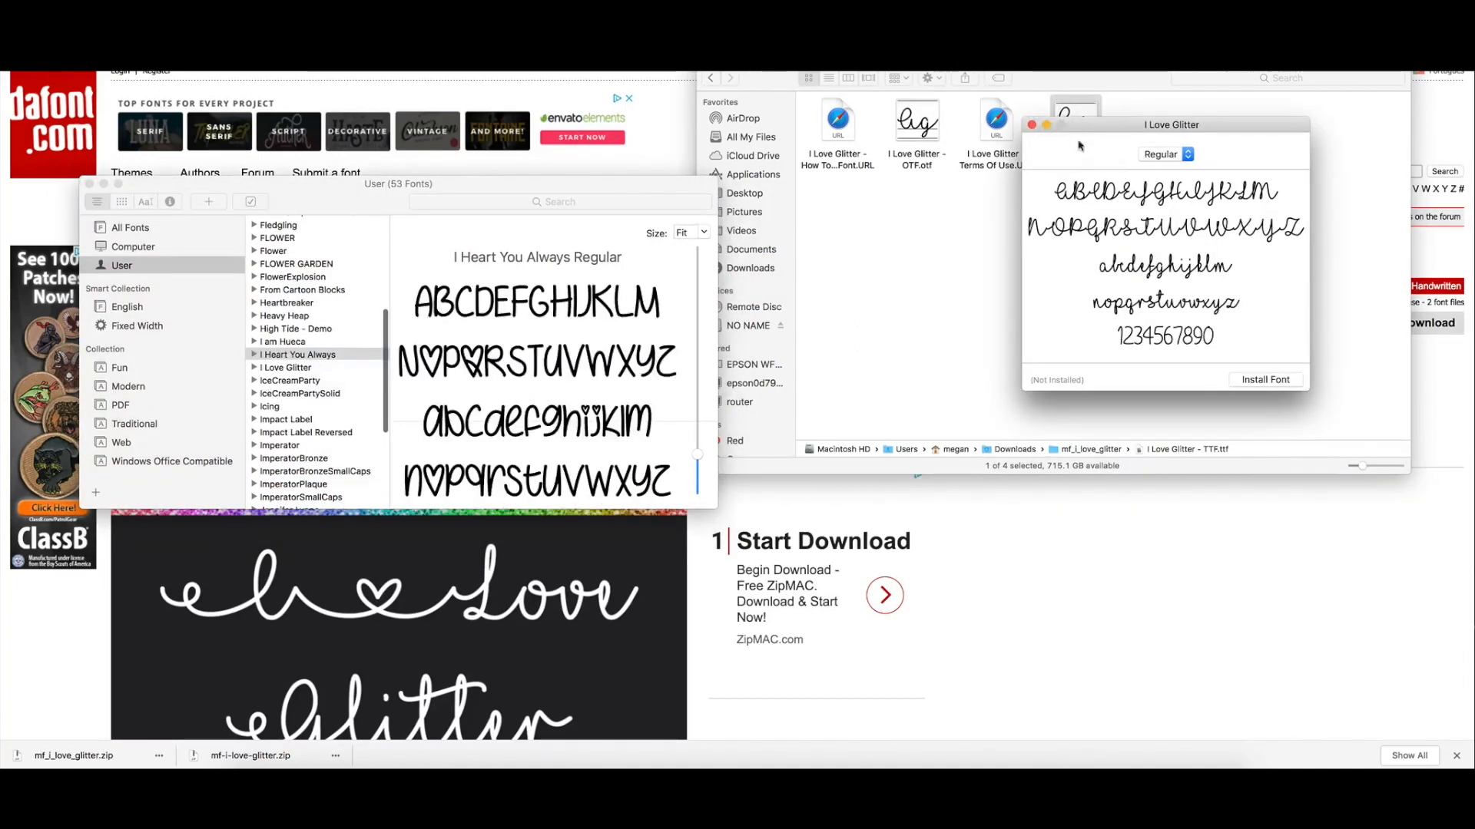
pyautogui.click(1266, 380)
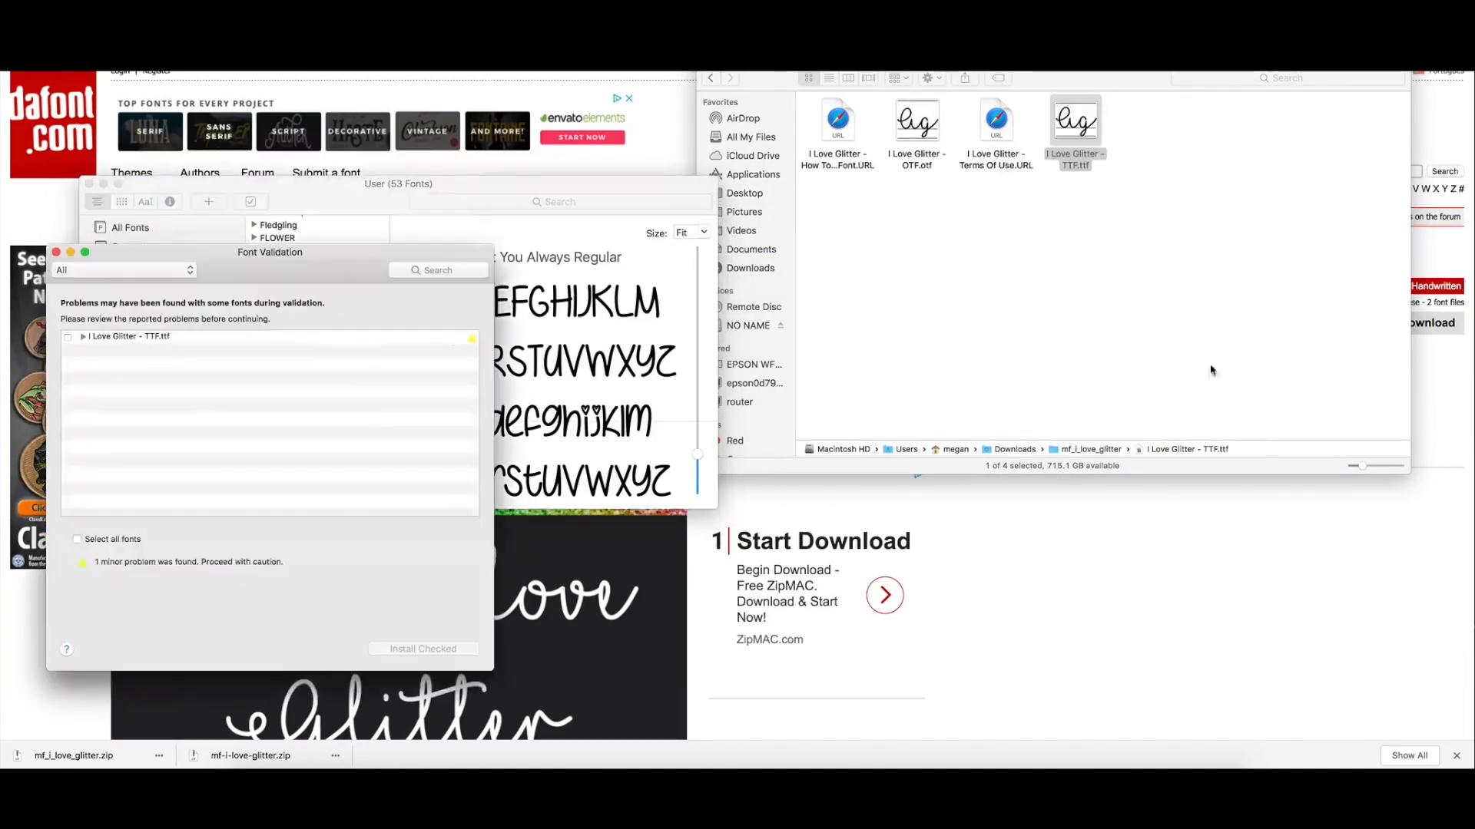
pyautogui.click(68, 337)
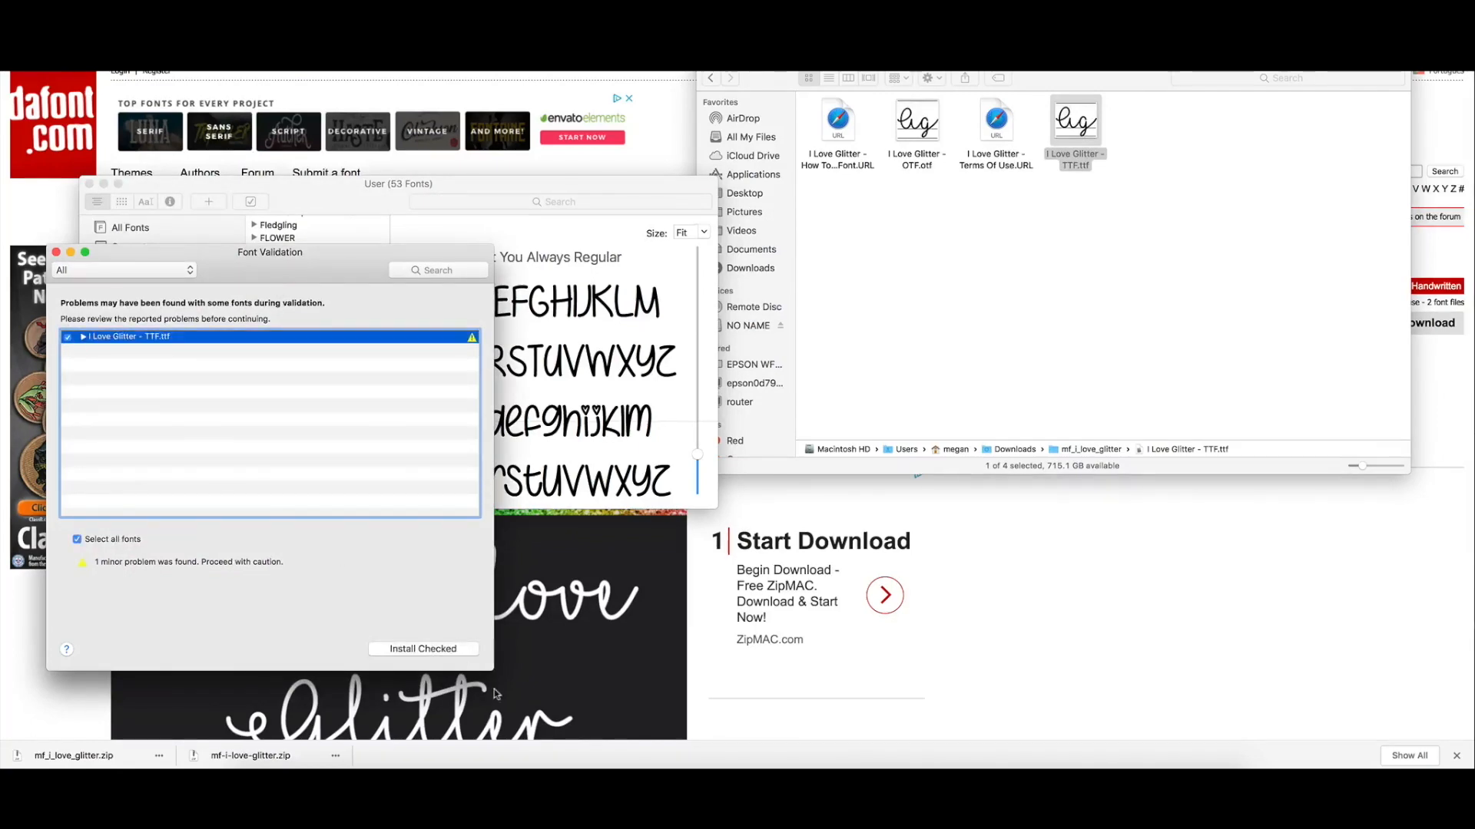
pyautogui.click(439, 652)
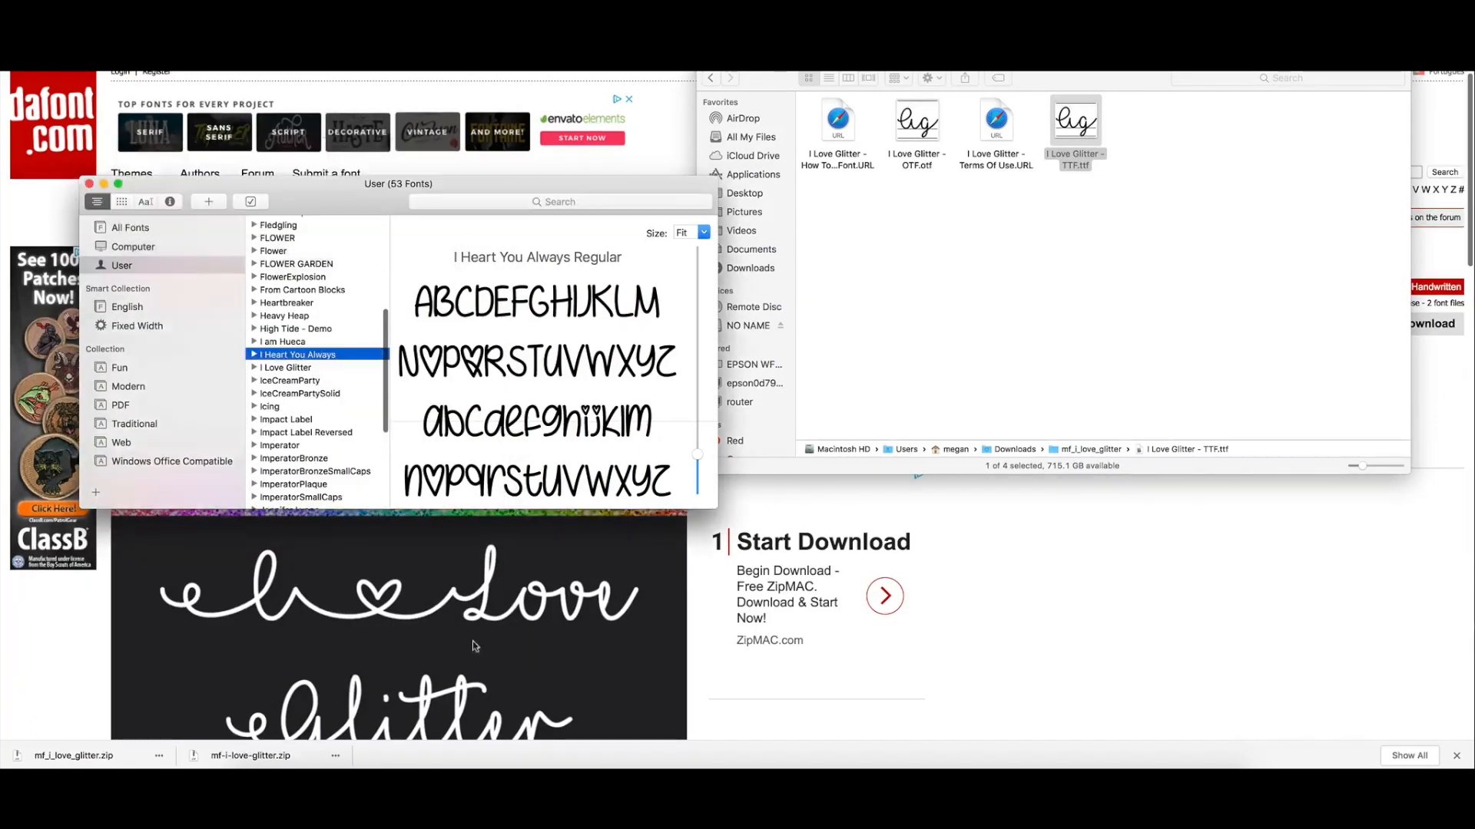
pyautogui.click(276, 372)
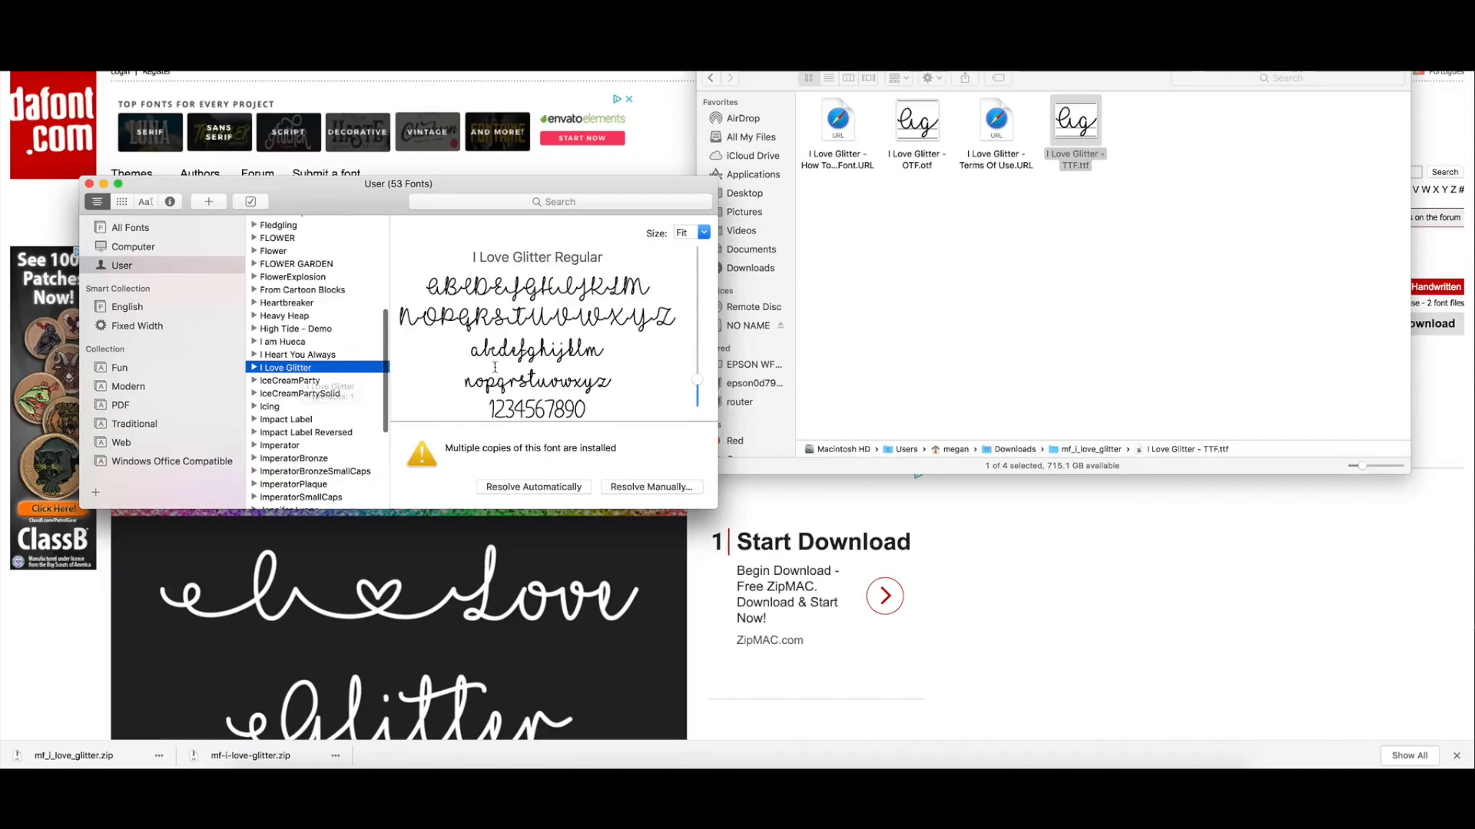
pyautogui.scroll(-2, 609, 361)
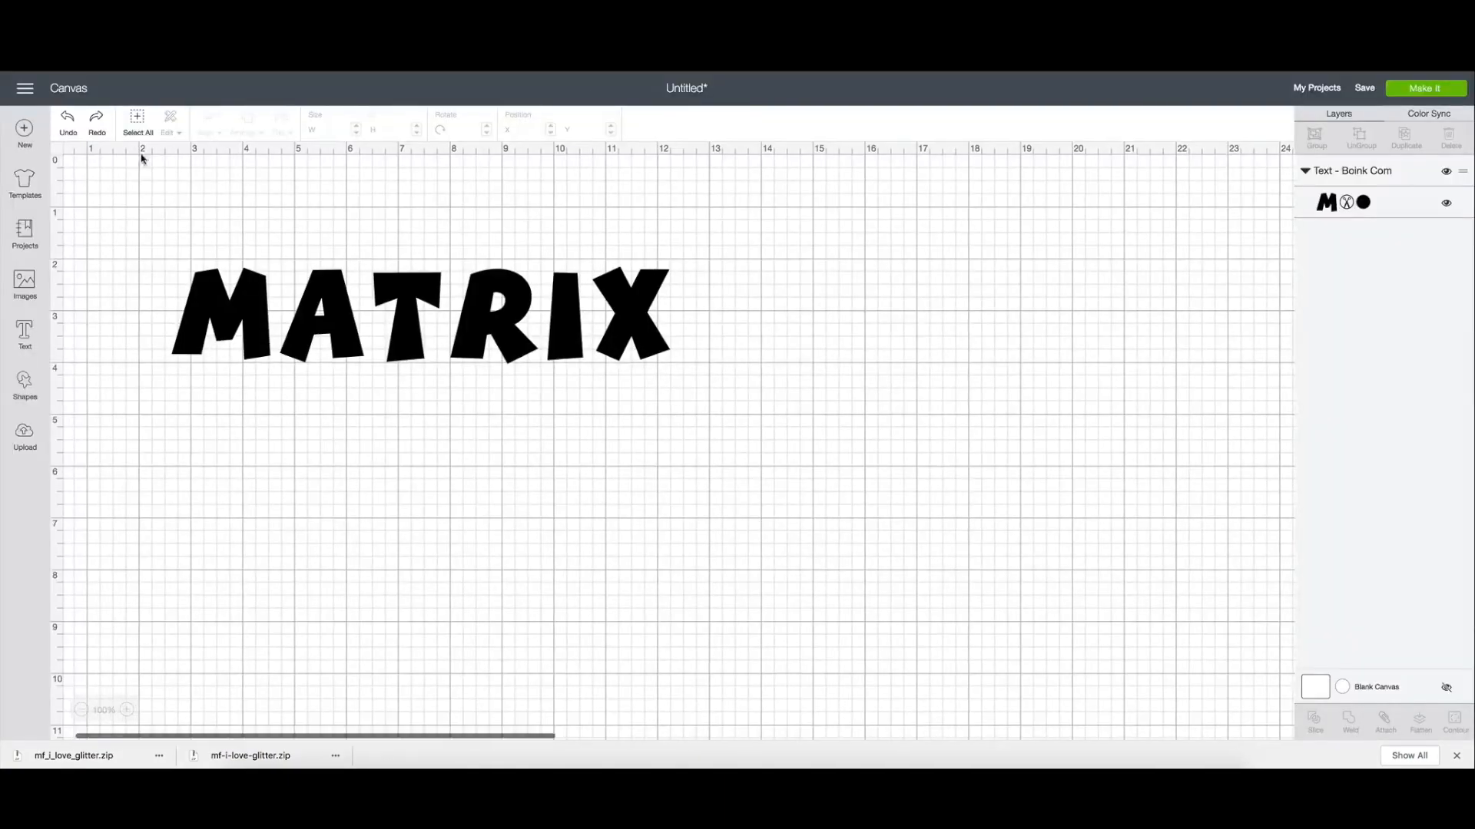
# Step: Switch to Cricut Design Space and try to find the installed font for a new text object by searching for "glitt"
pyautogui.click(25, 331)
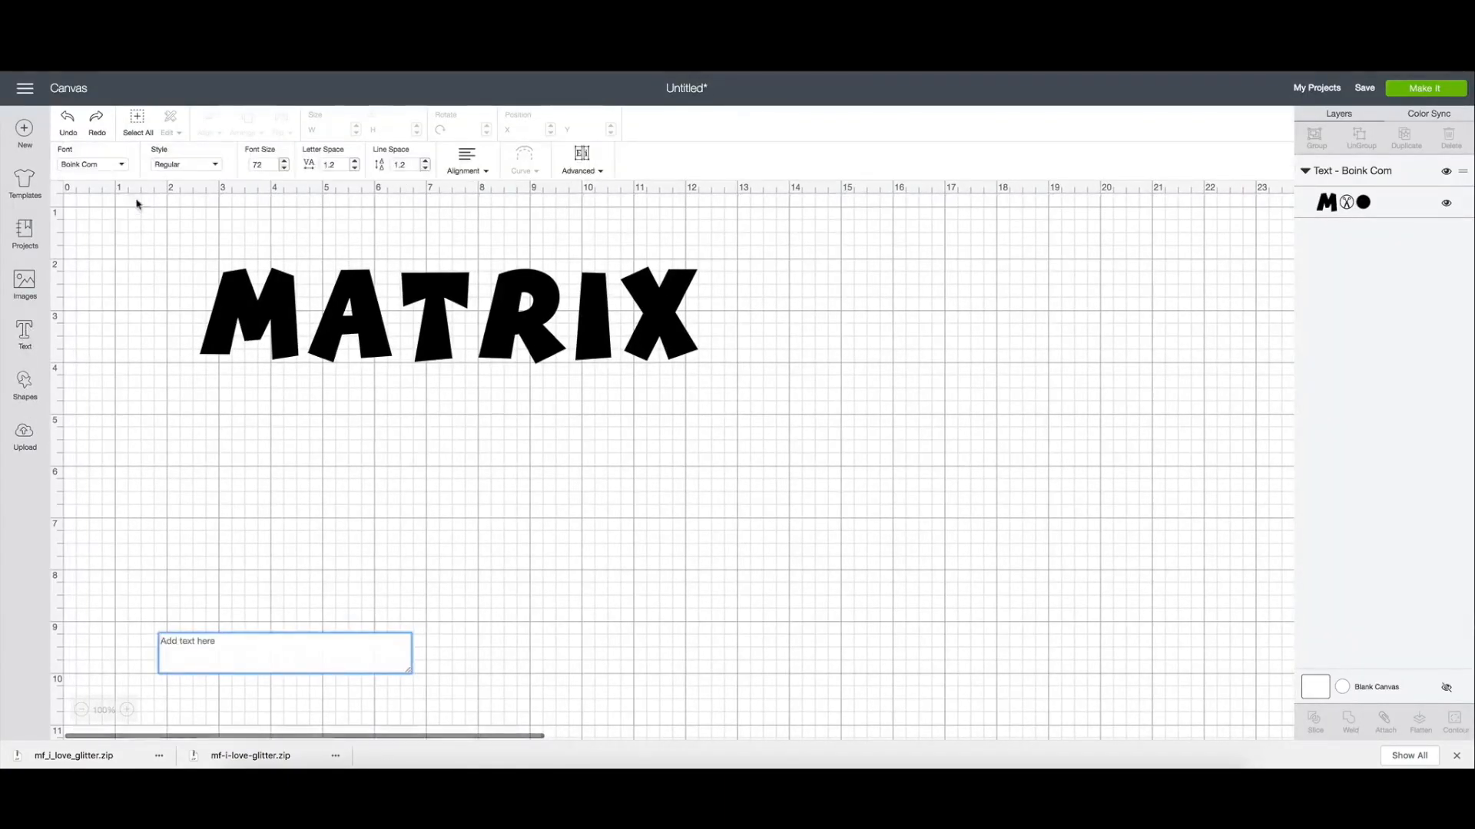
pyautogui.click(119, 164)
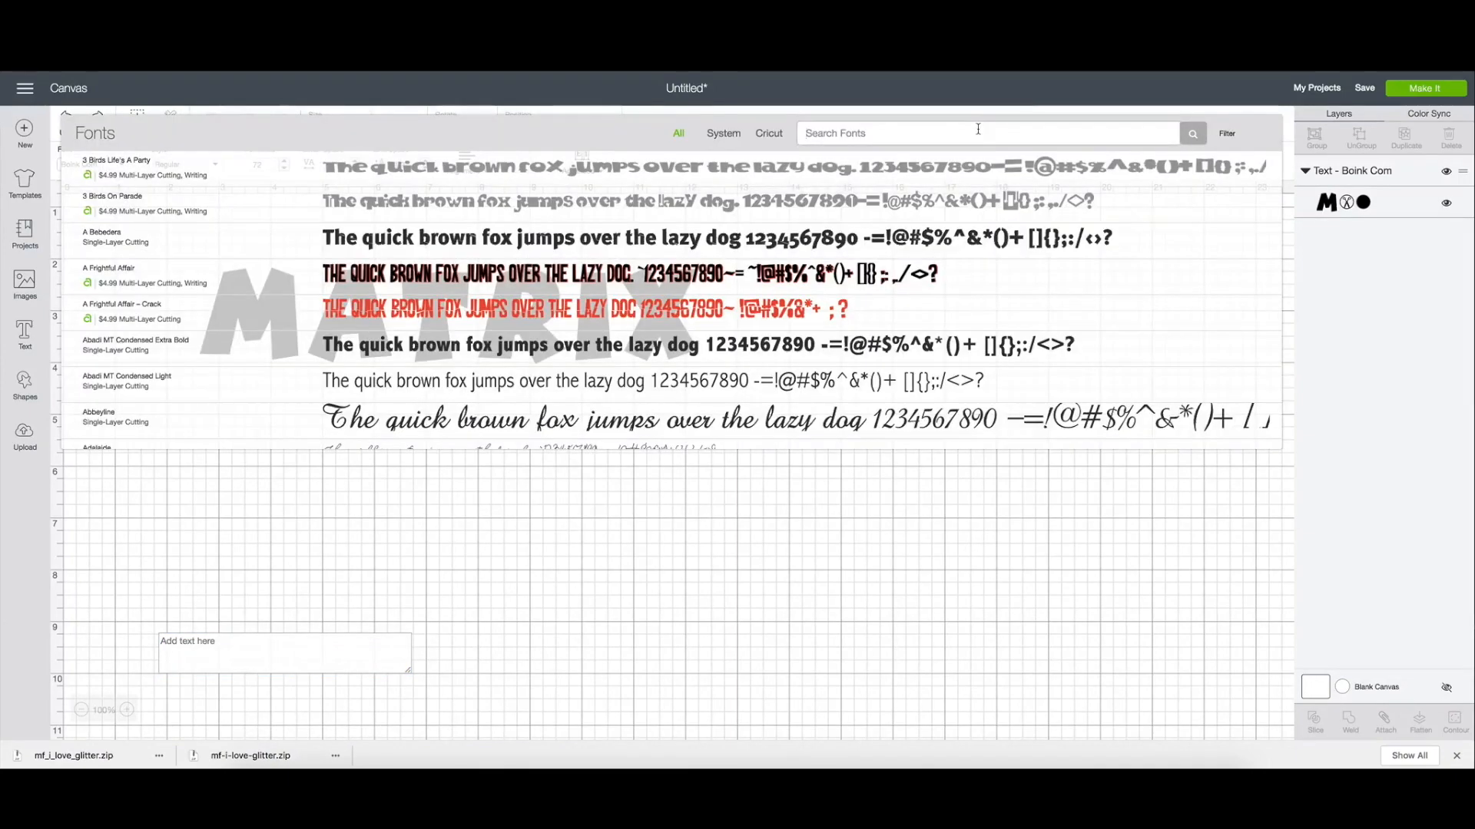
pyautogui.write('glitt')
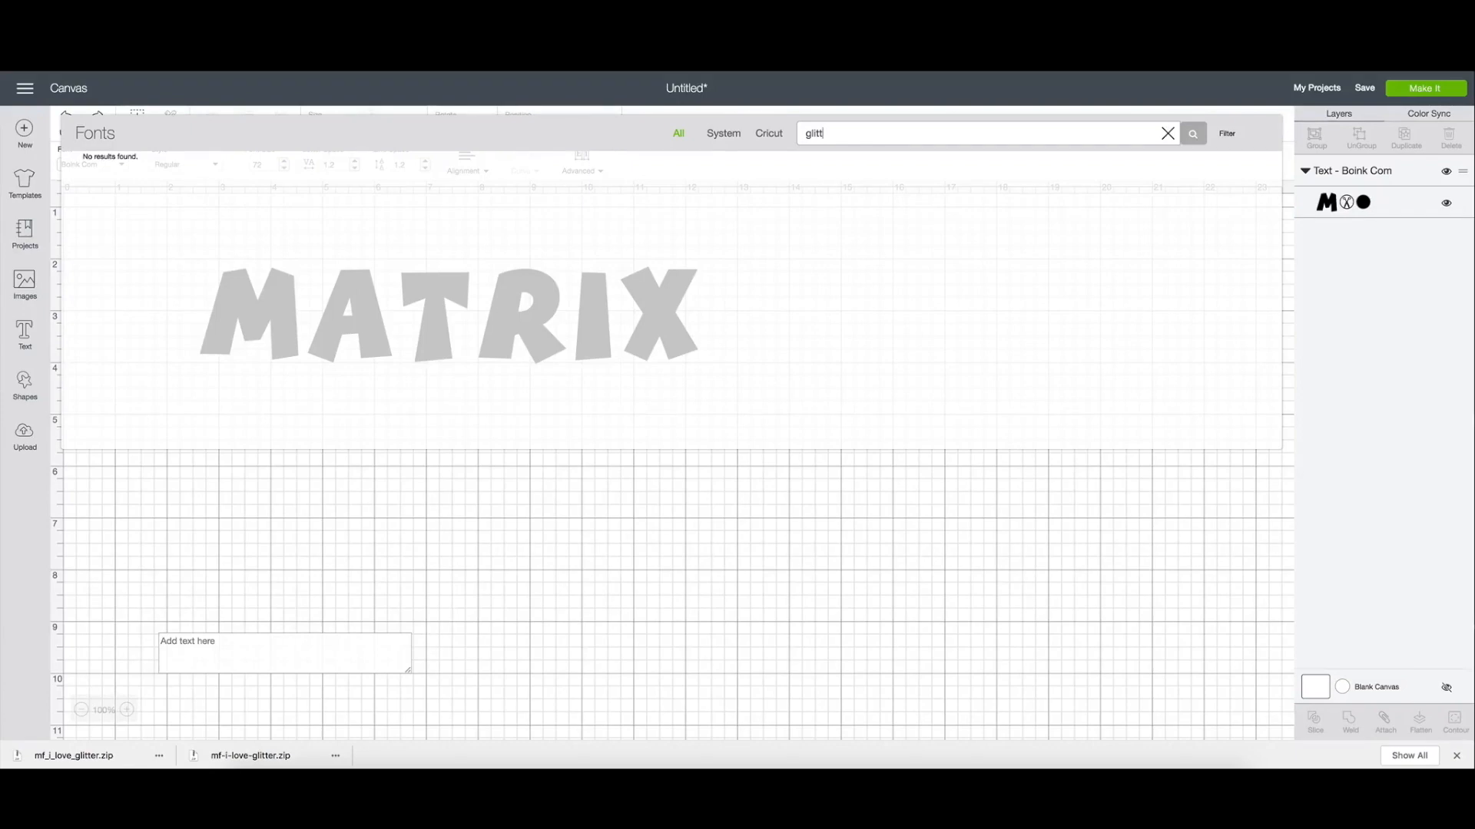
pyautogui.doubleClick(978, 131)
pyautogui.press('BackSpace')
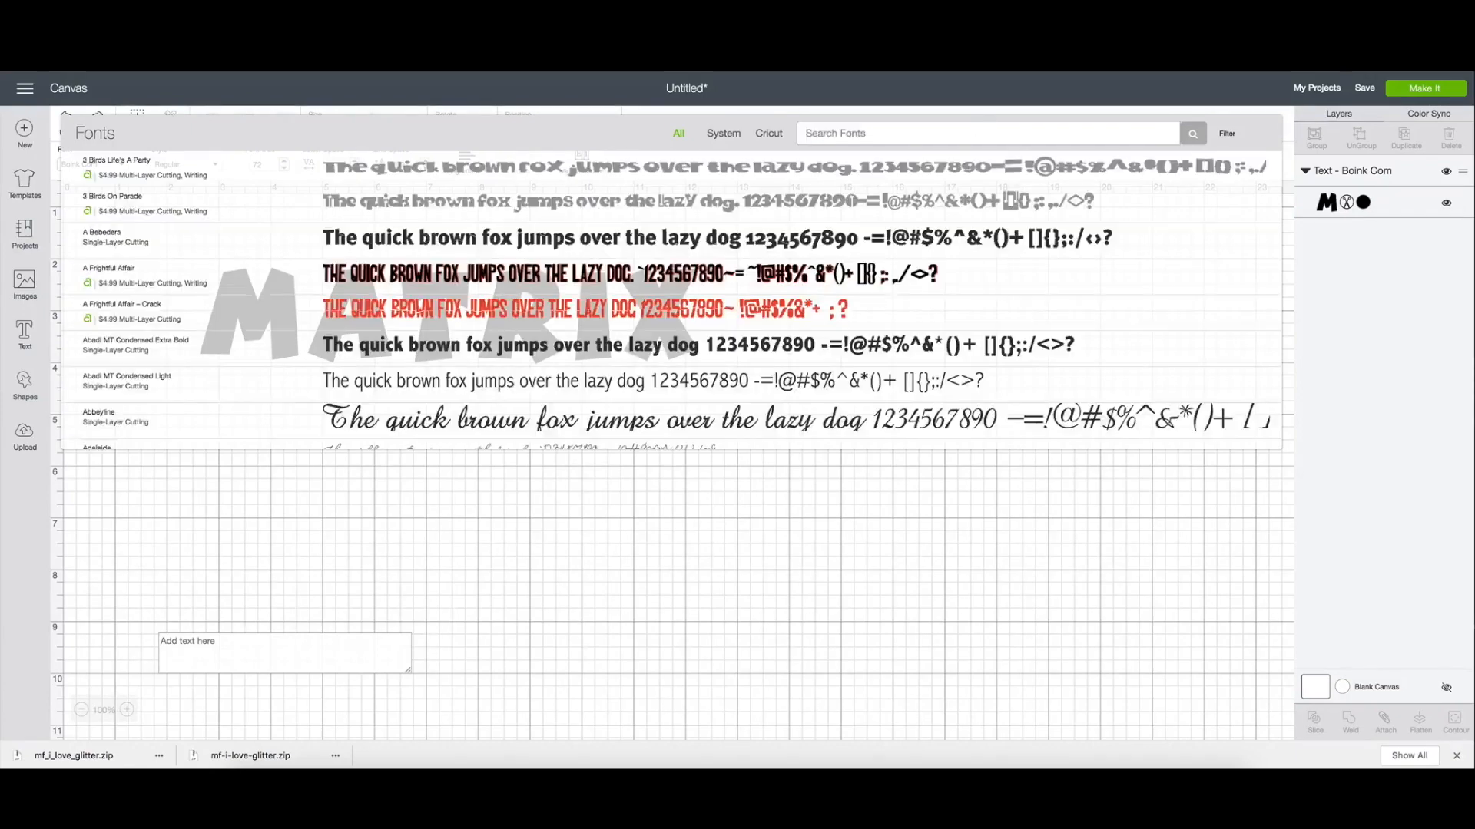
pyautogui.click(901, 520)
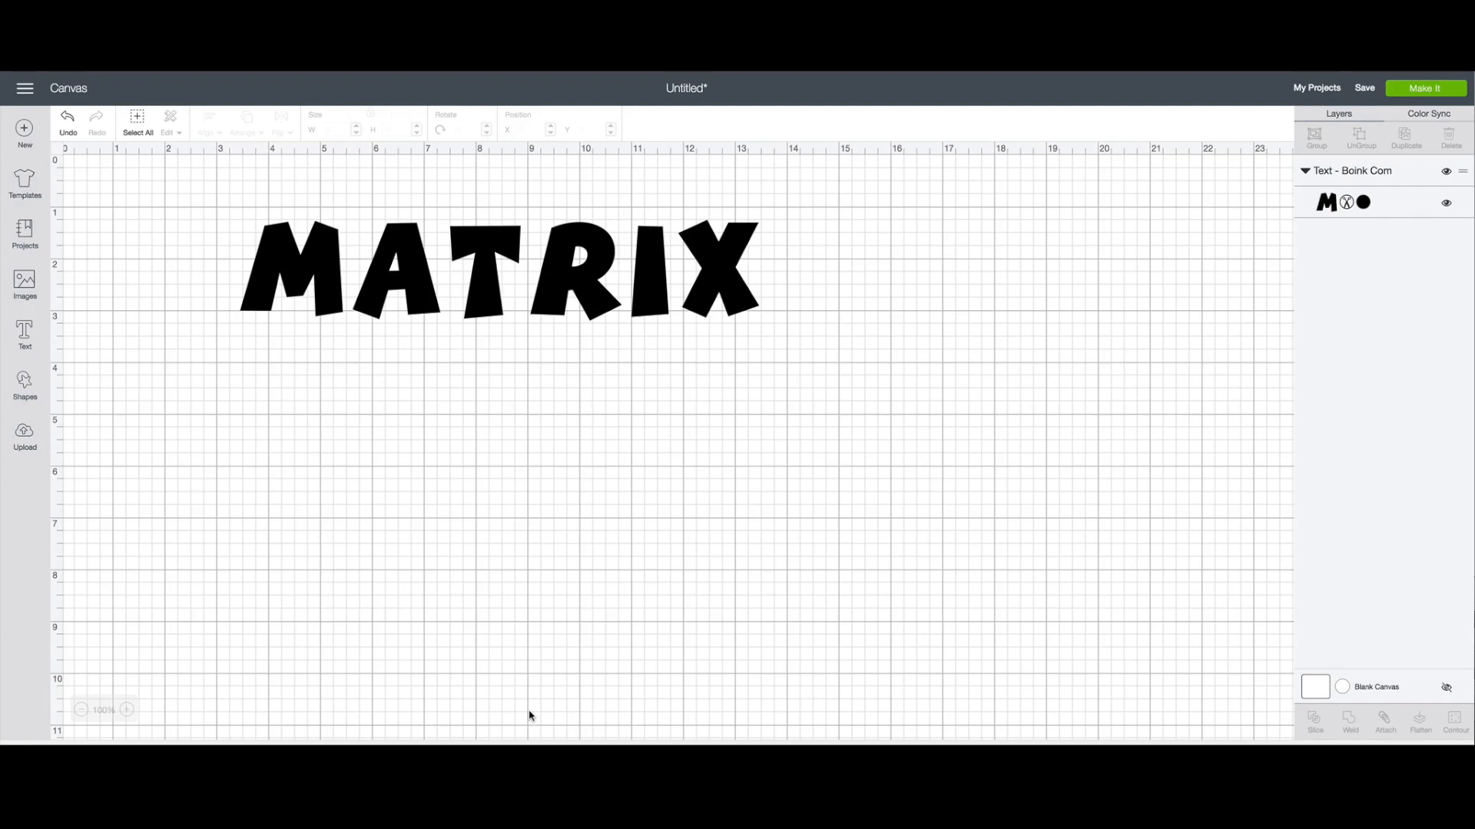
# Step: Add a text object in the I Love Glitter font containing two first names separated by an asterisk
pyautogui.click(25, 336)
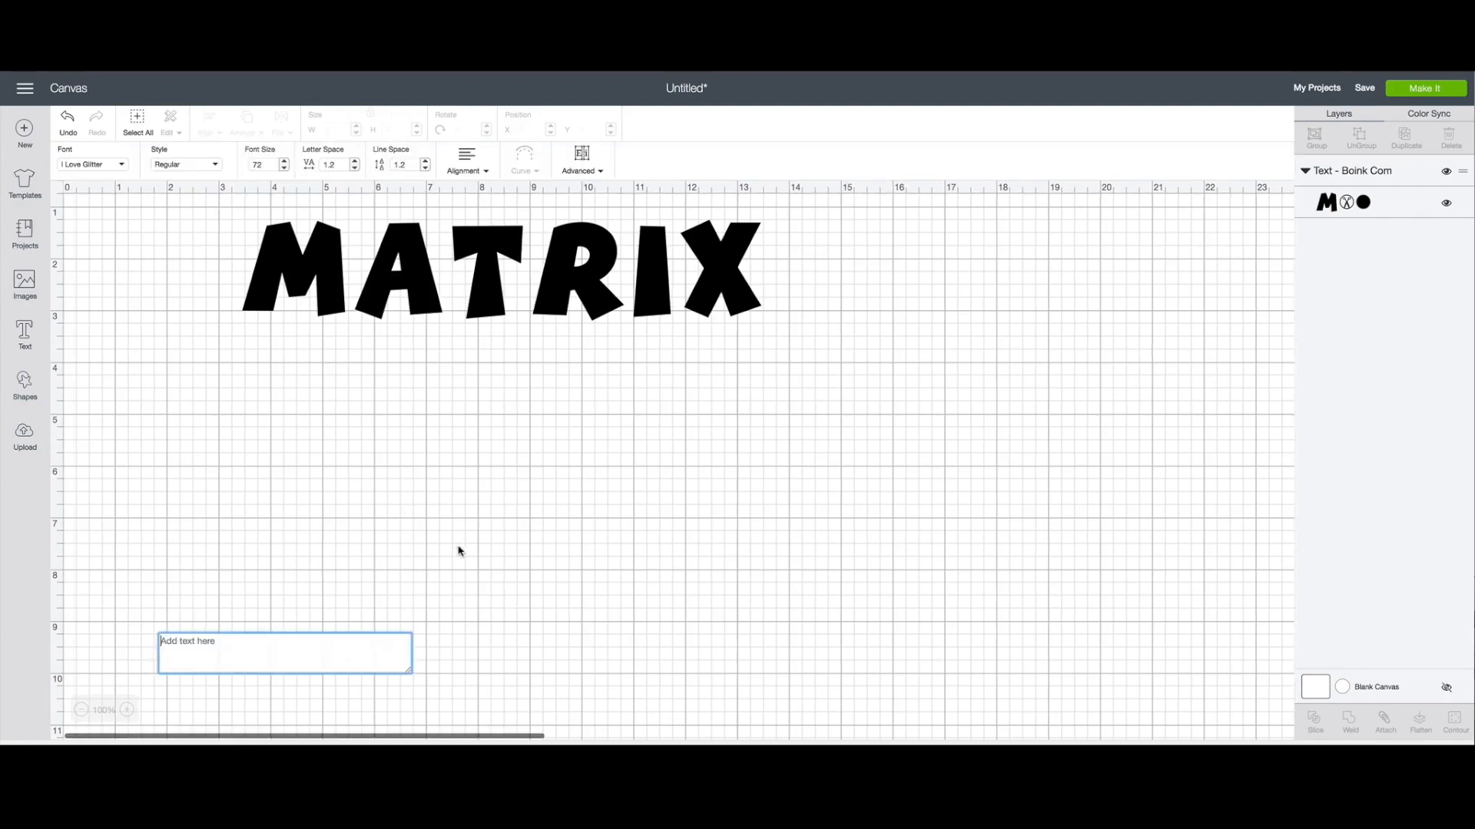
pyautogui.write('Megan')
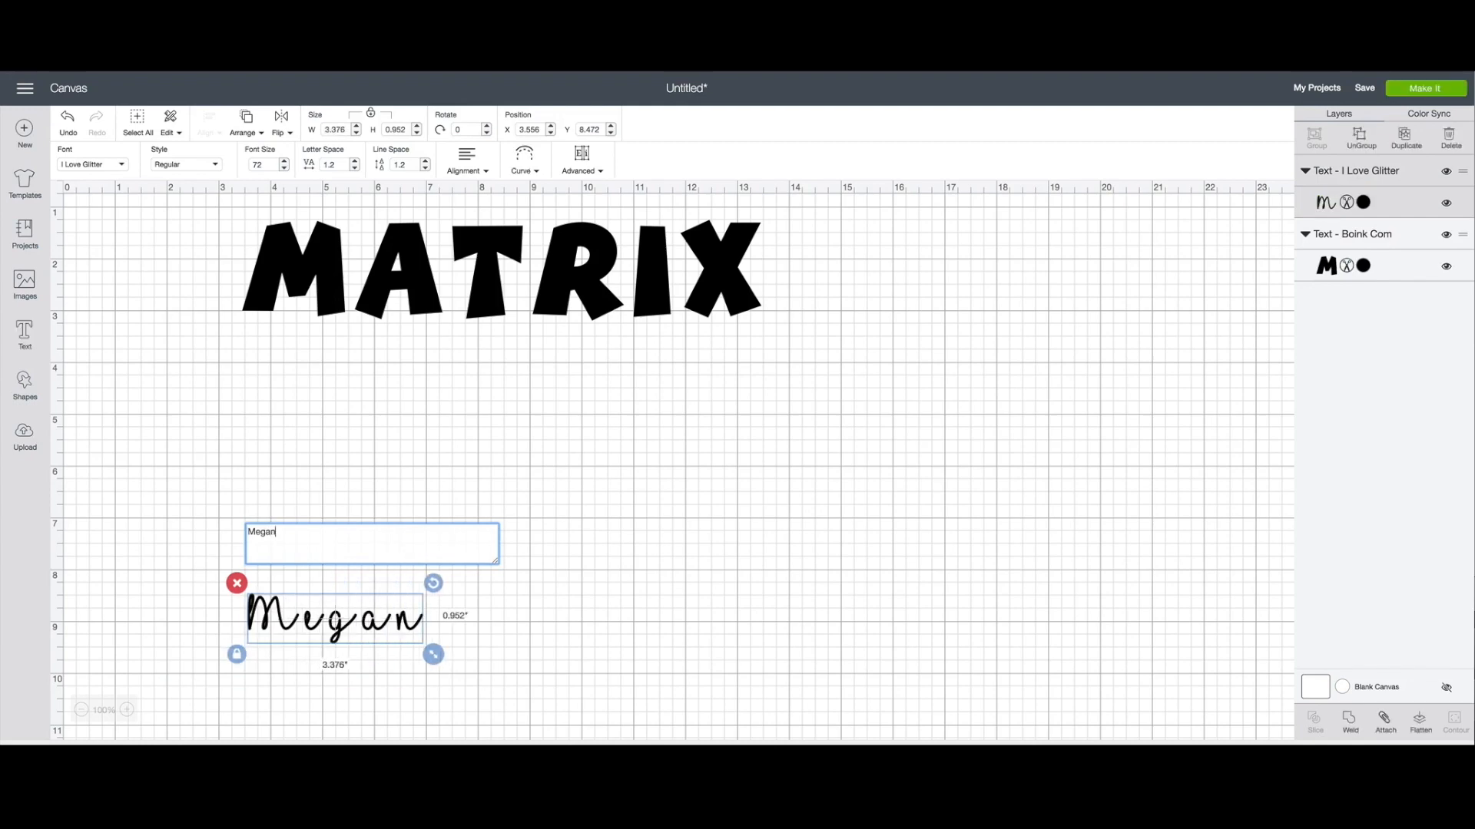
pyautogui.write('*')
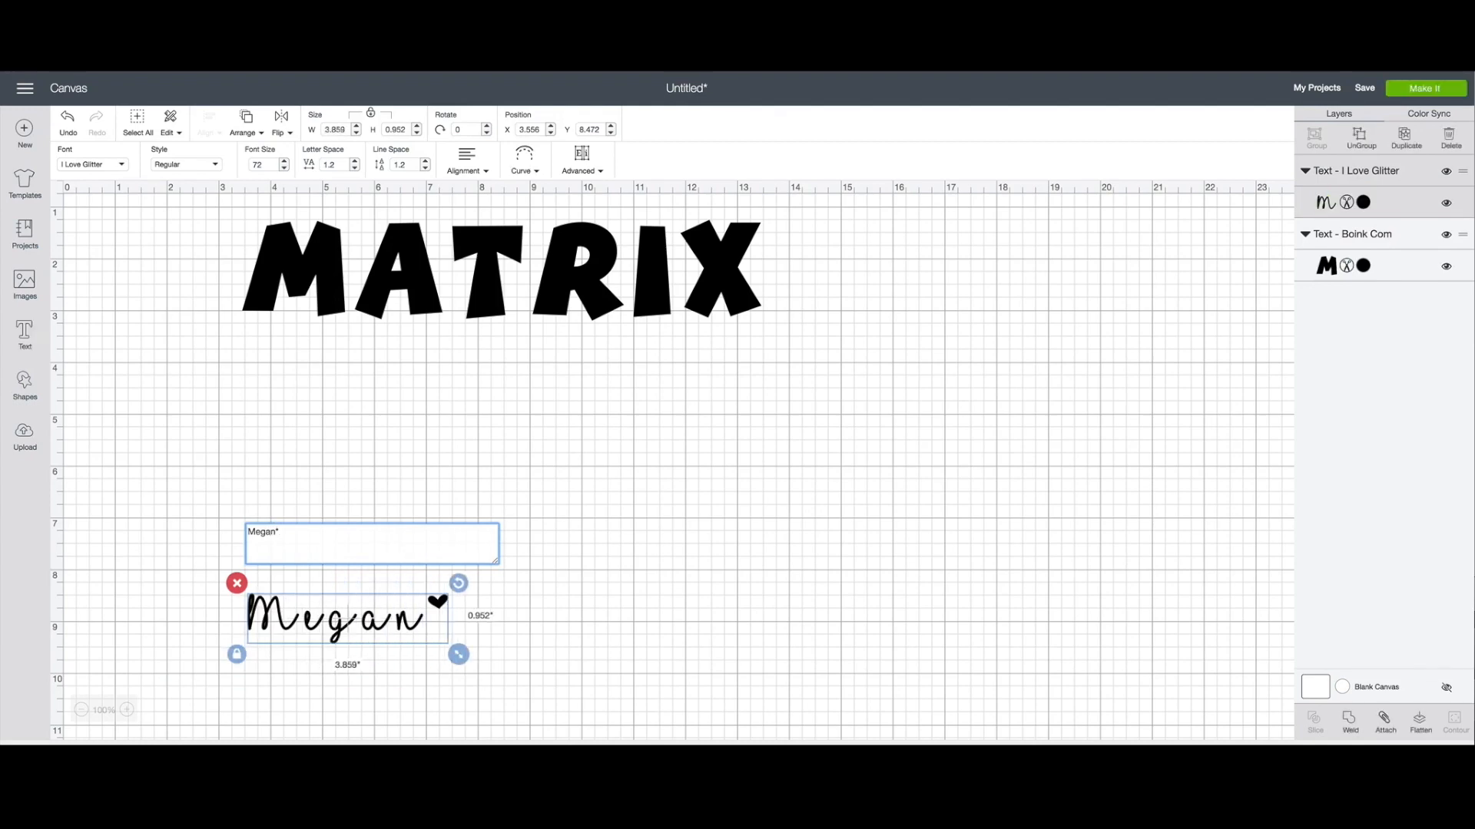
pyautogui.write('Daniel')
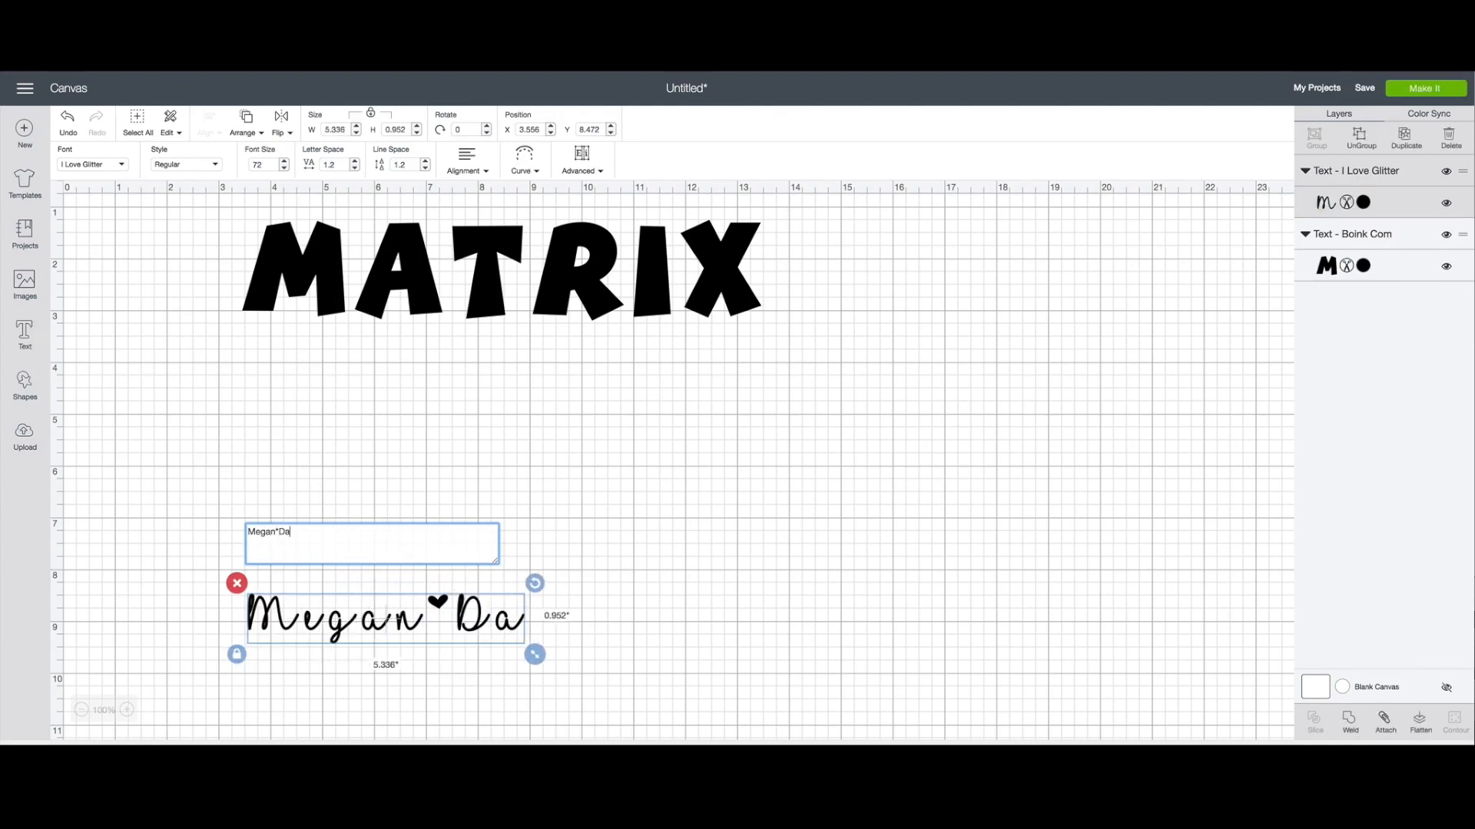
pyautogui.click(599, 528)
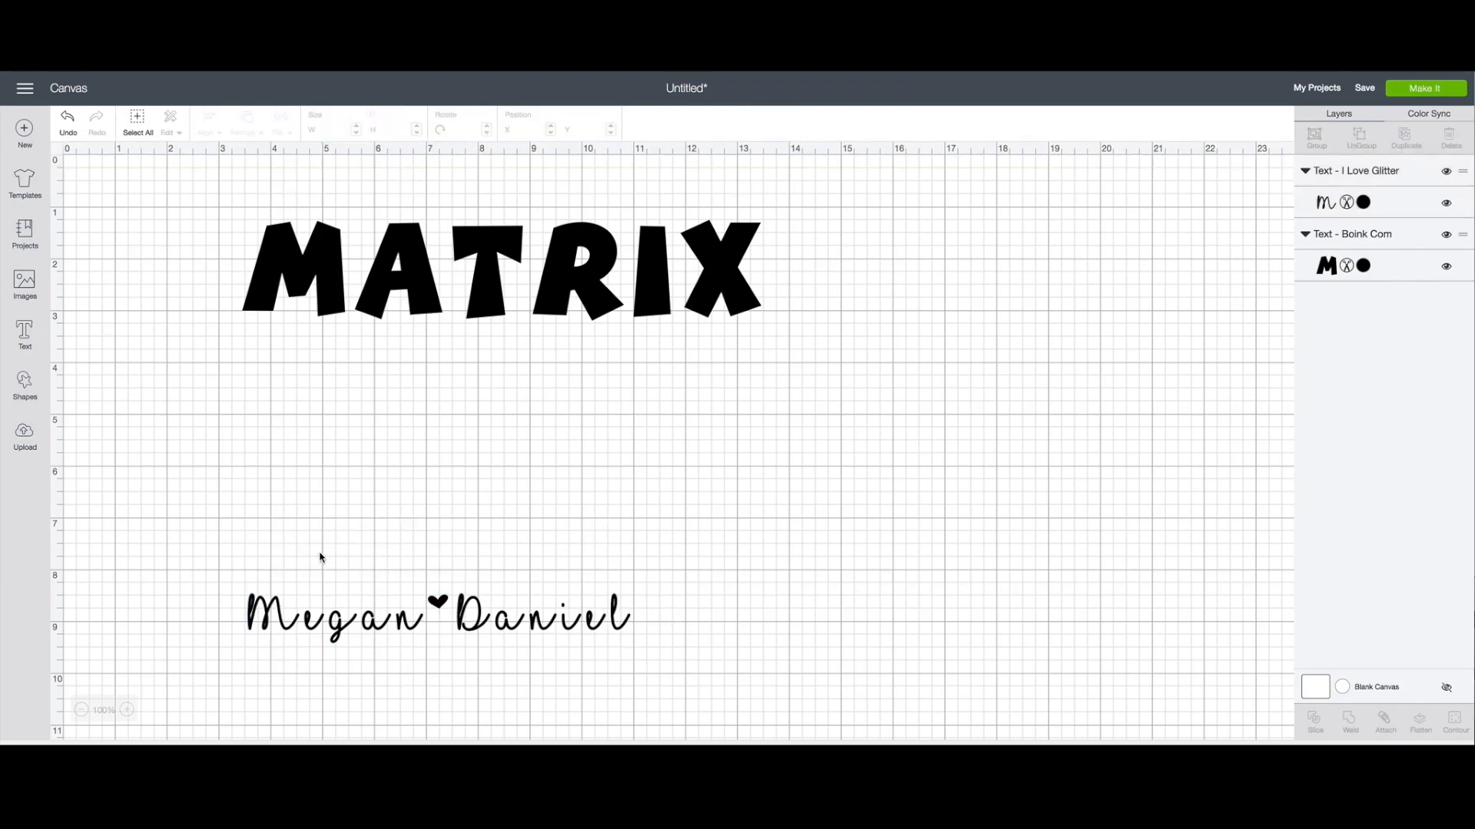
# Step: Move the two-name text up beneath the MATRIX lettering and set its letter spacing to -0.6
pyautogui.moveTo(379, 617); pyautogui.dragTo(388, 432)
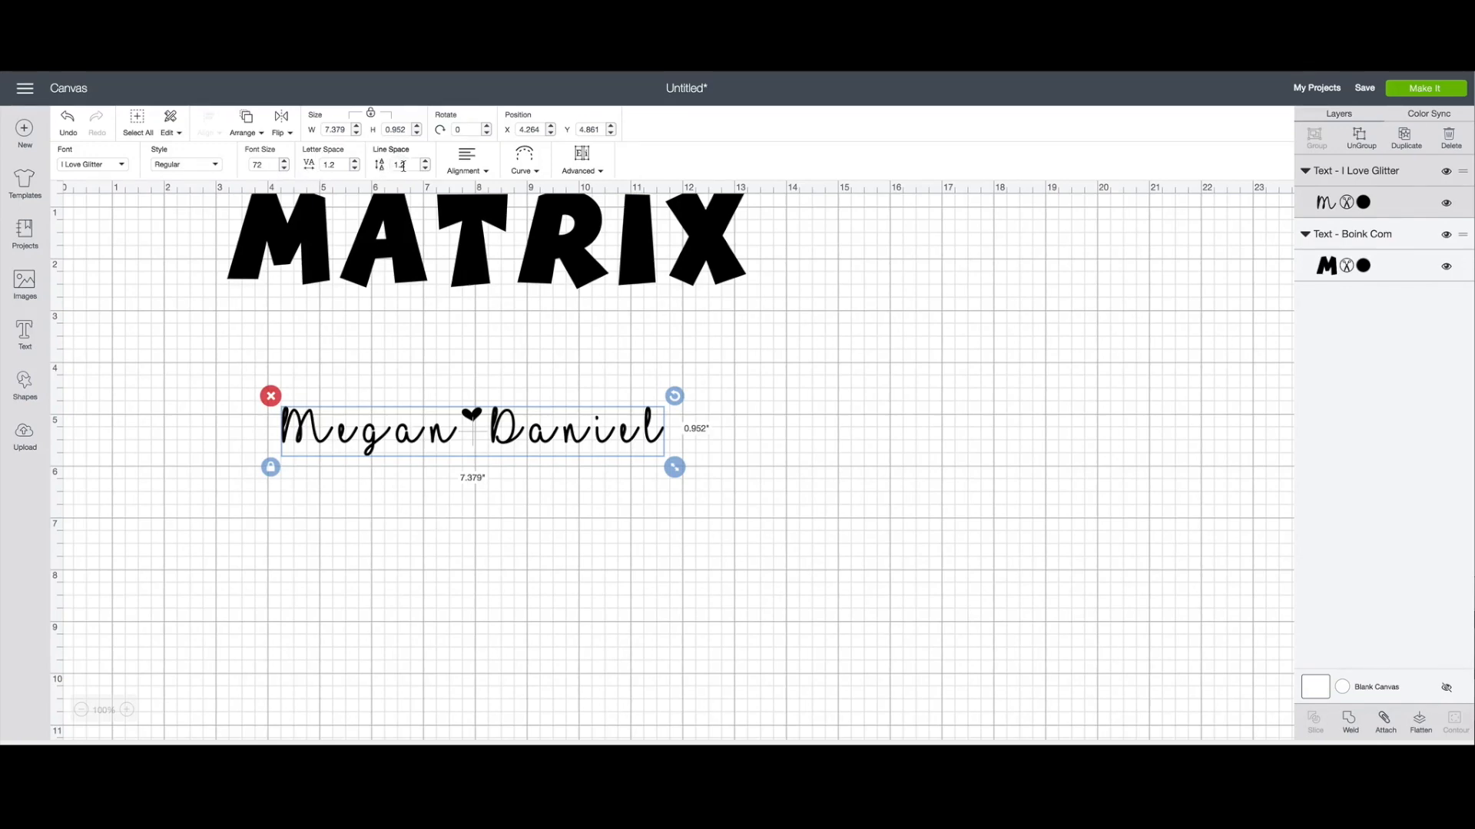
pyautogui.click(355, 170)
pyautogui.click(355, 169)
pyautogui.click(355, 170)
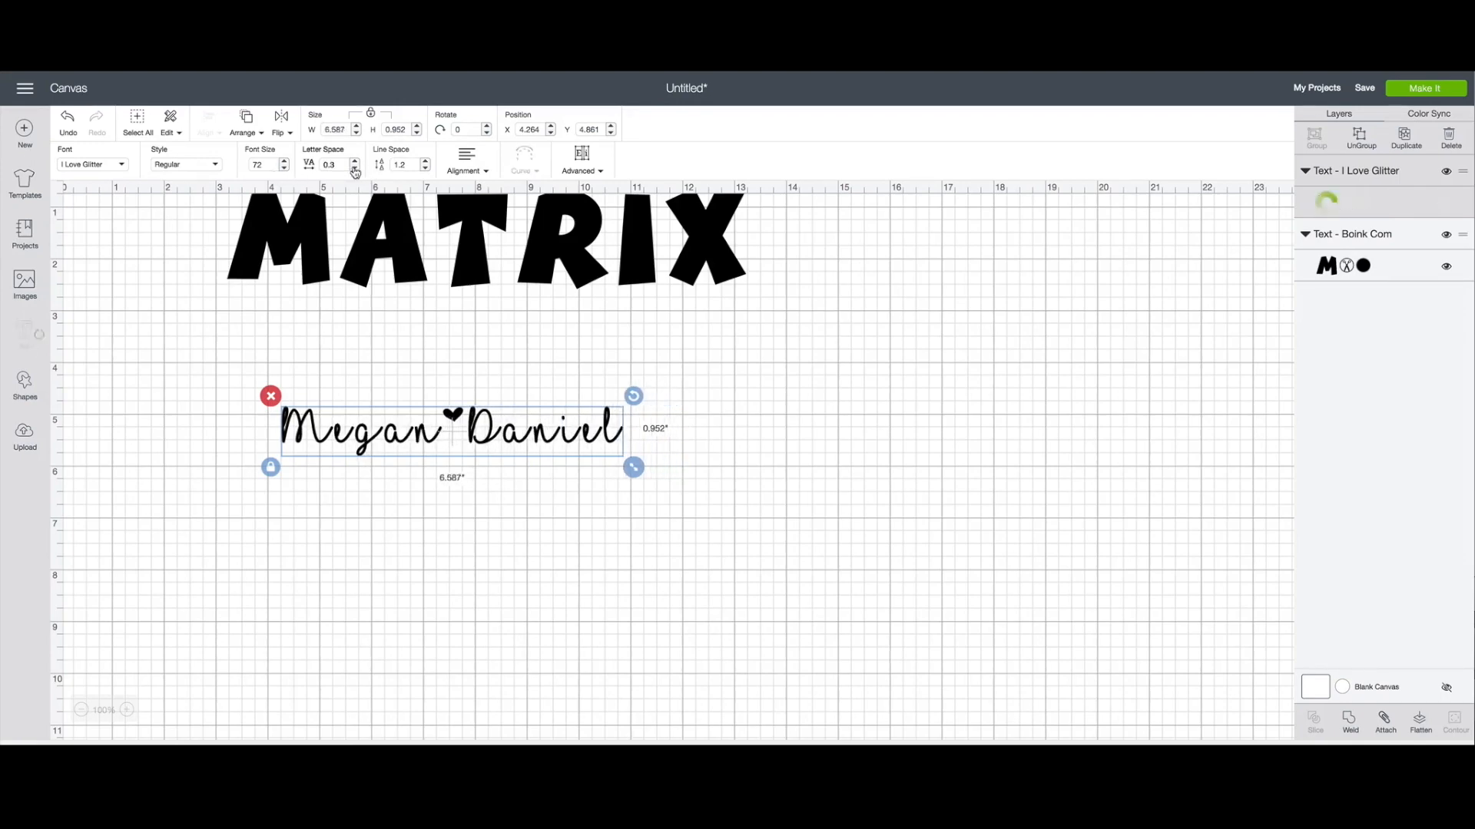
pyautogui.click(355, 170)
pyautogui.click(355, 169)
pyautogui.click(355, 169)
pyautogui.click(355, 170)
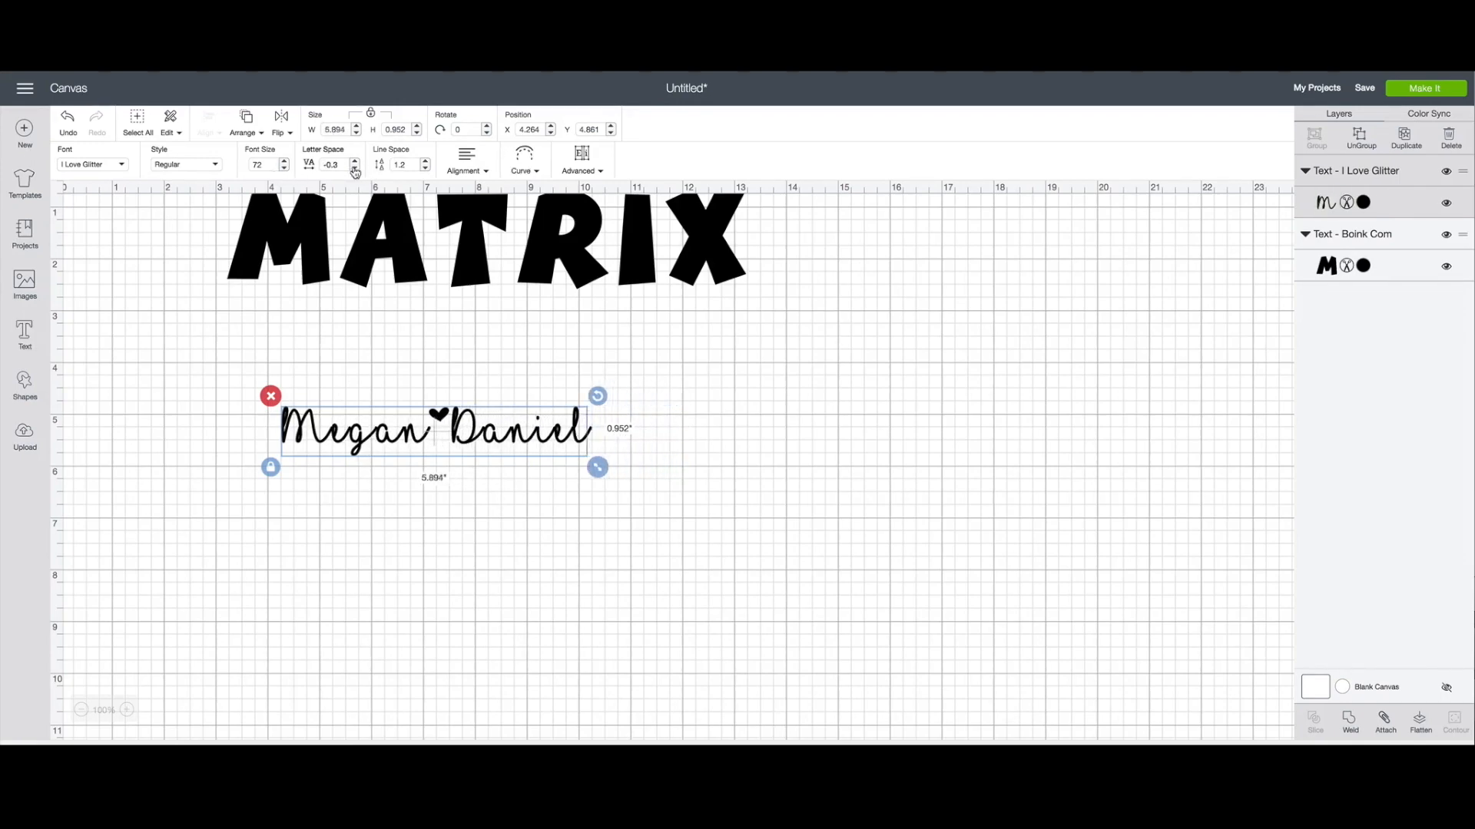
pyautogui.click(355, 170)
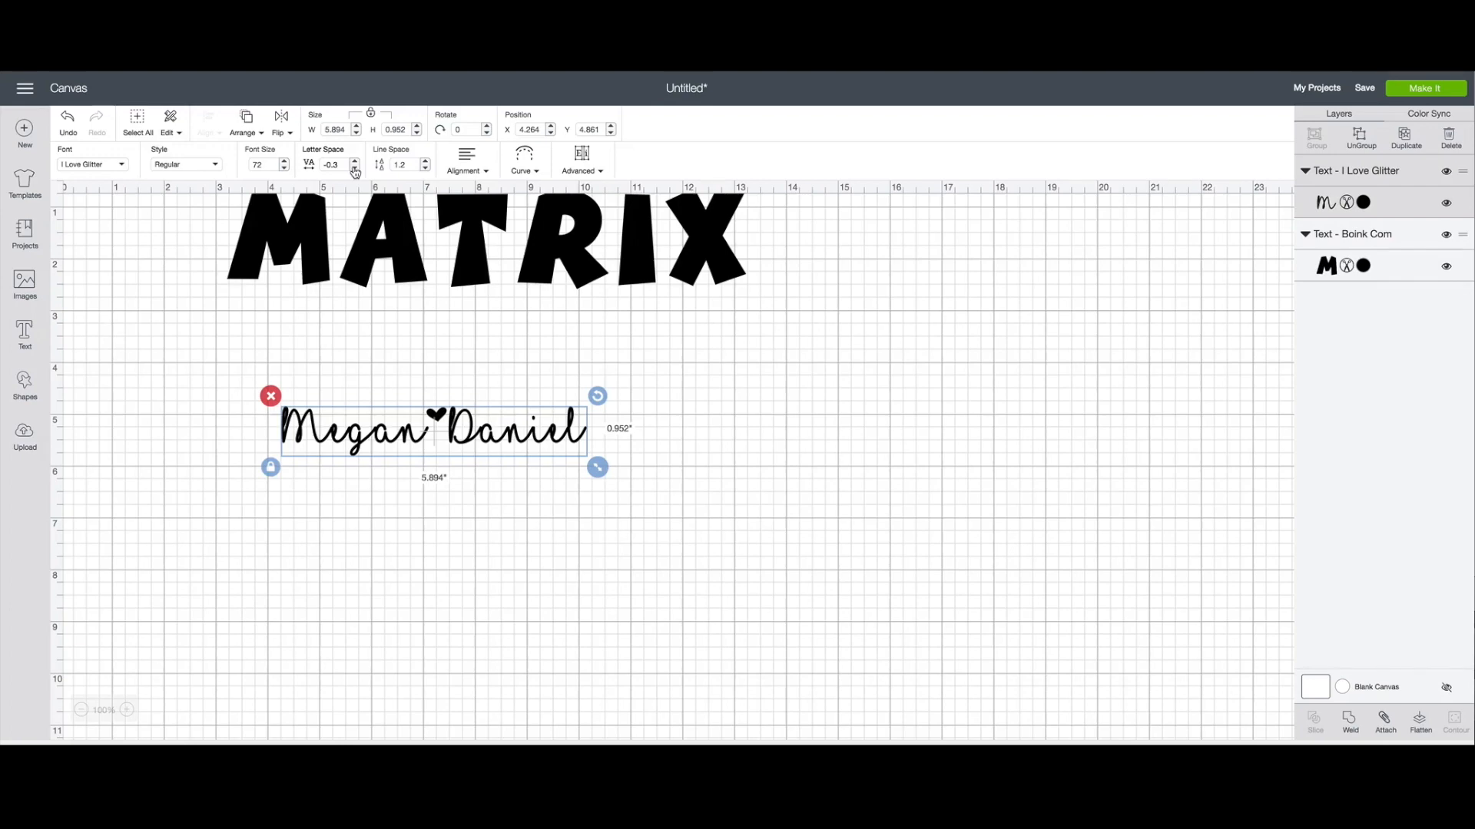
pyautogui.click(354, 170)
pyautogui.click(355, 170)
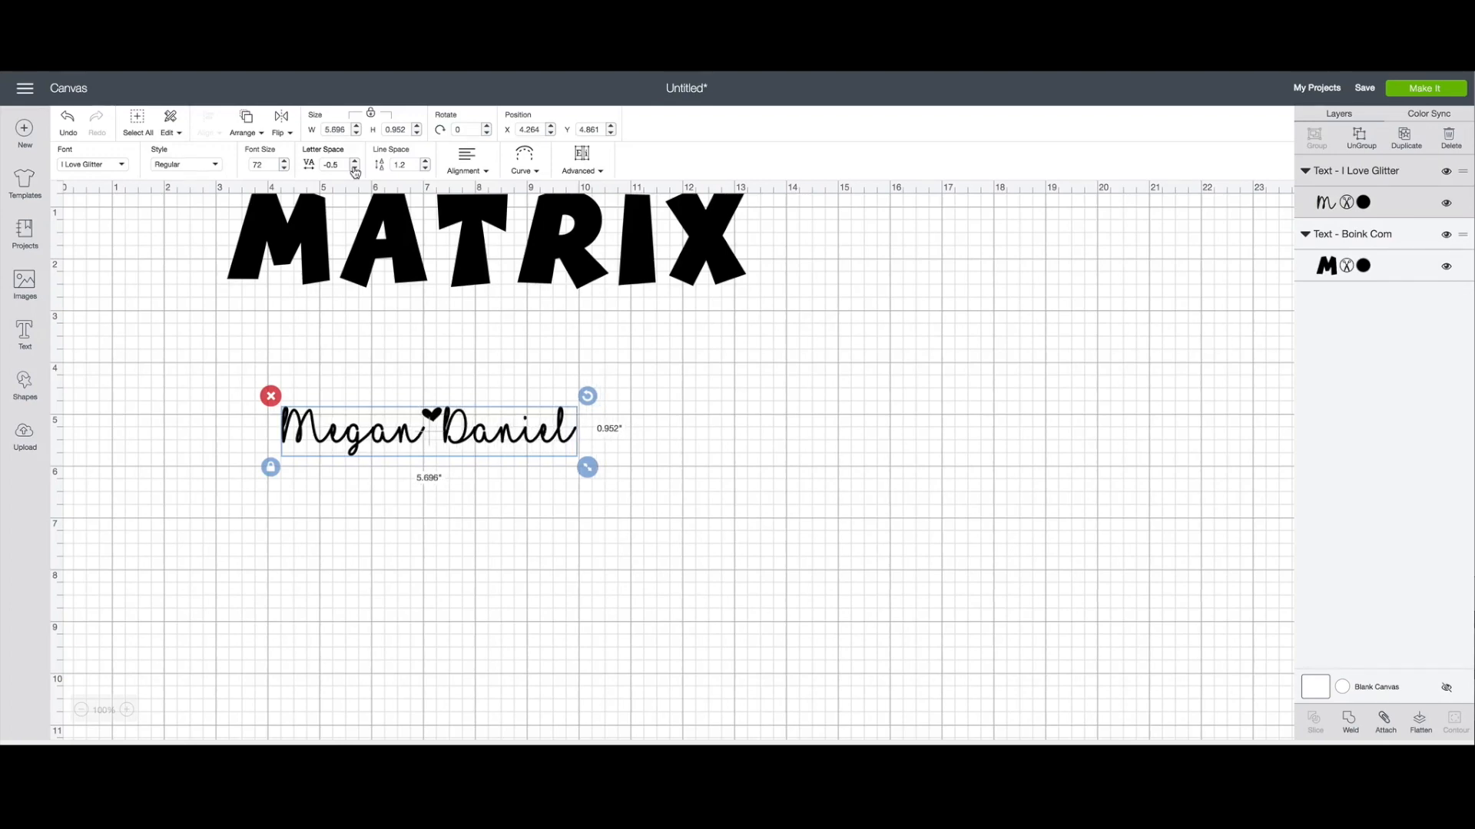
pyautogui.click(354, 170)
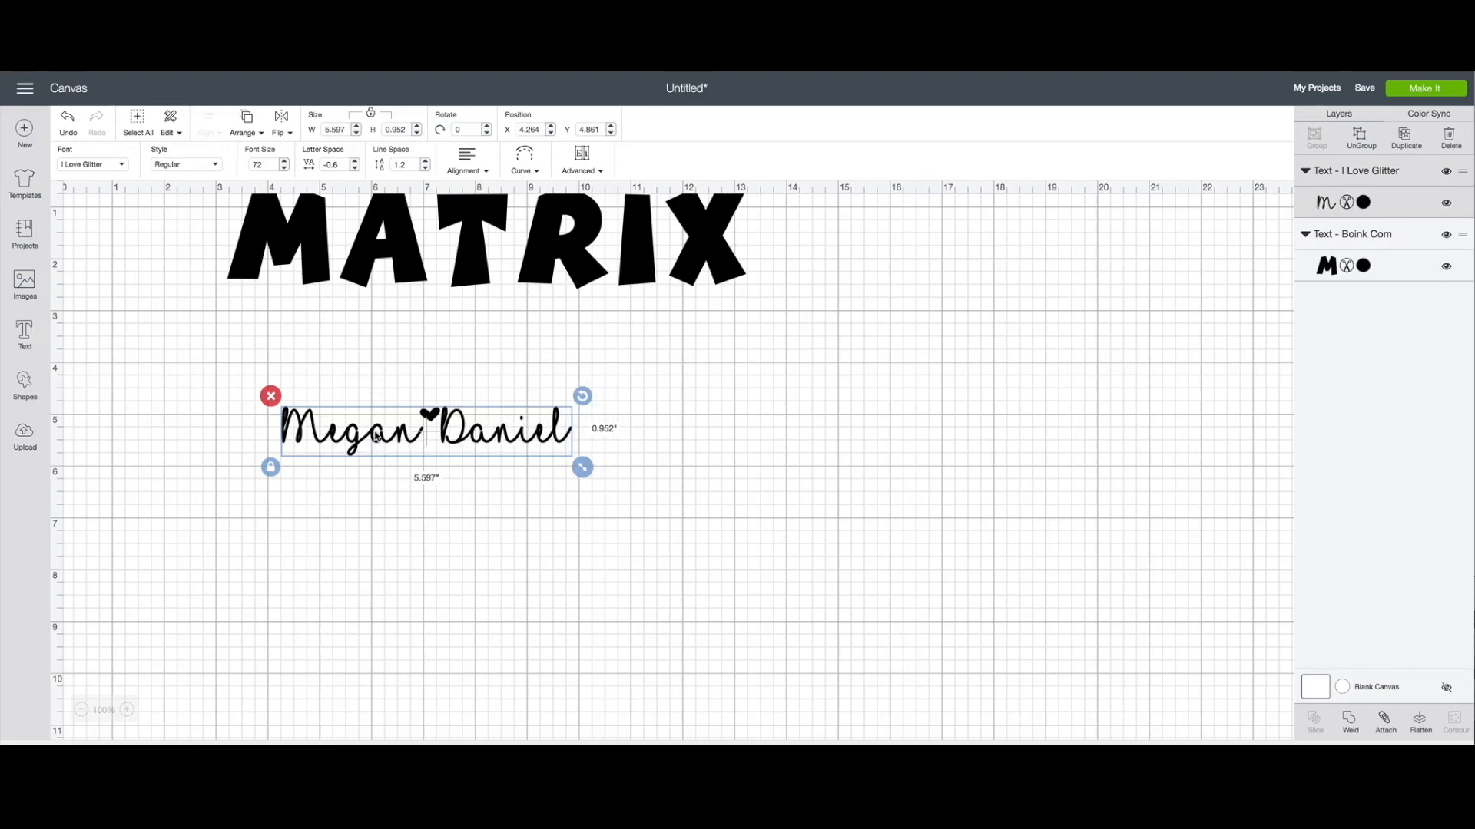
# Step: Try the names text on top of the MATRIX lettering, and place it in the free space below
pyautogui.moveTo(381, 433); pyautogui.dragTo(451, 367)
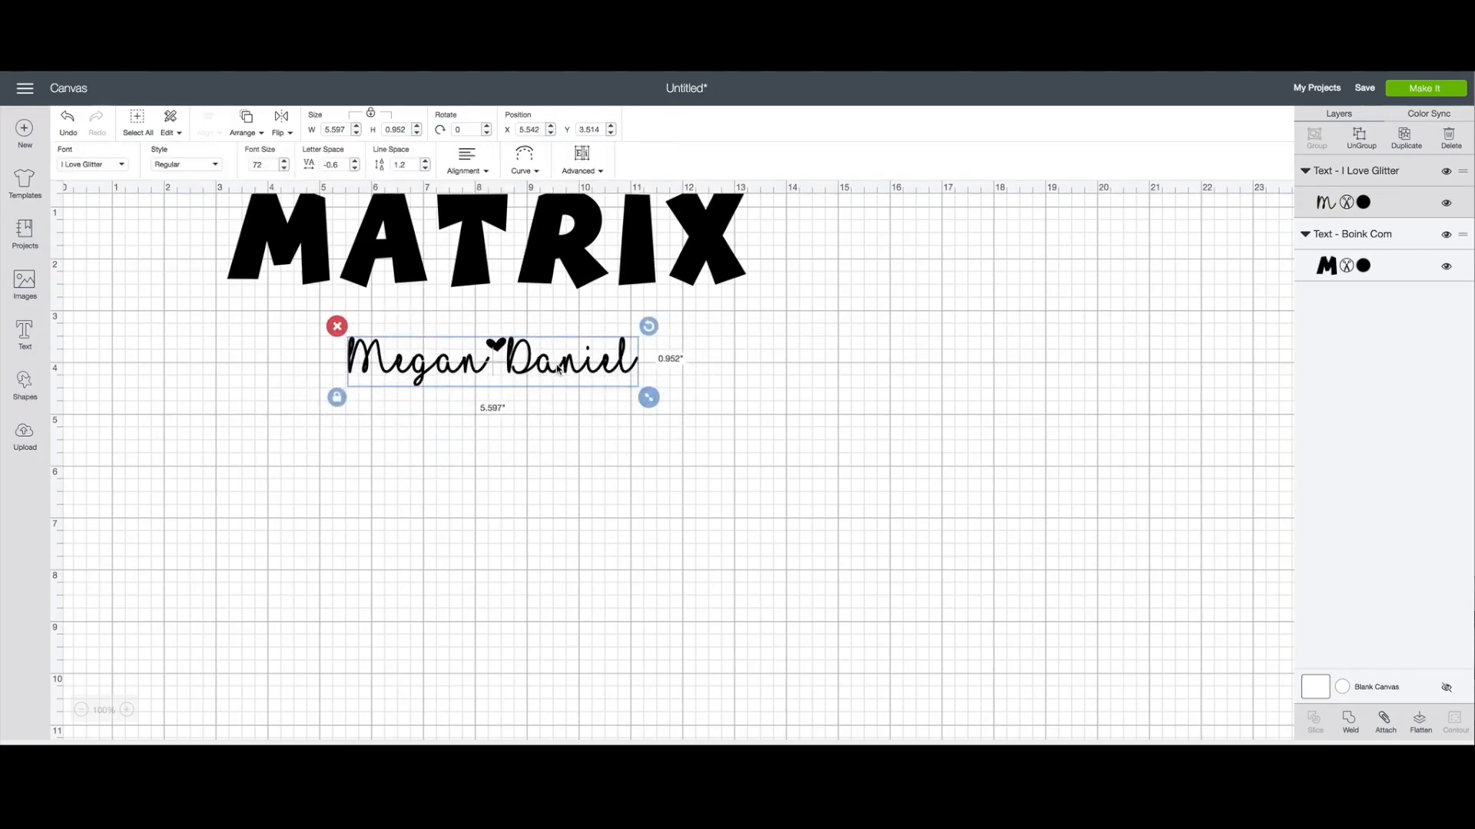
pyautogui.moveTo(558, 369); pyautogui.dragTo(556, 257)
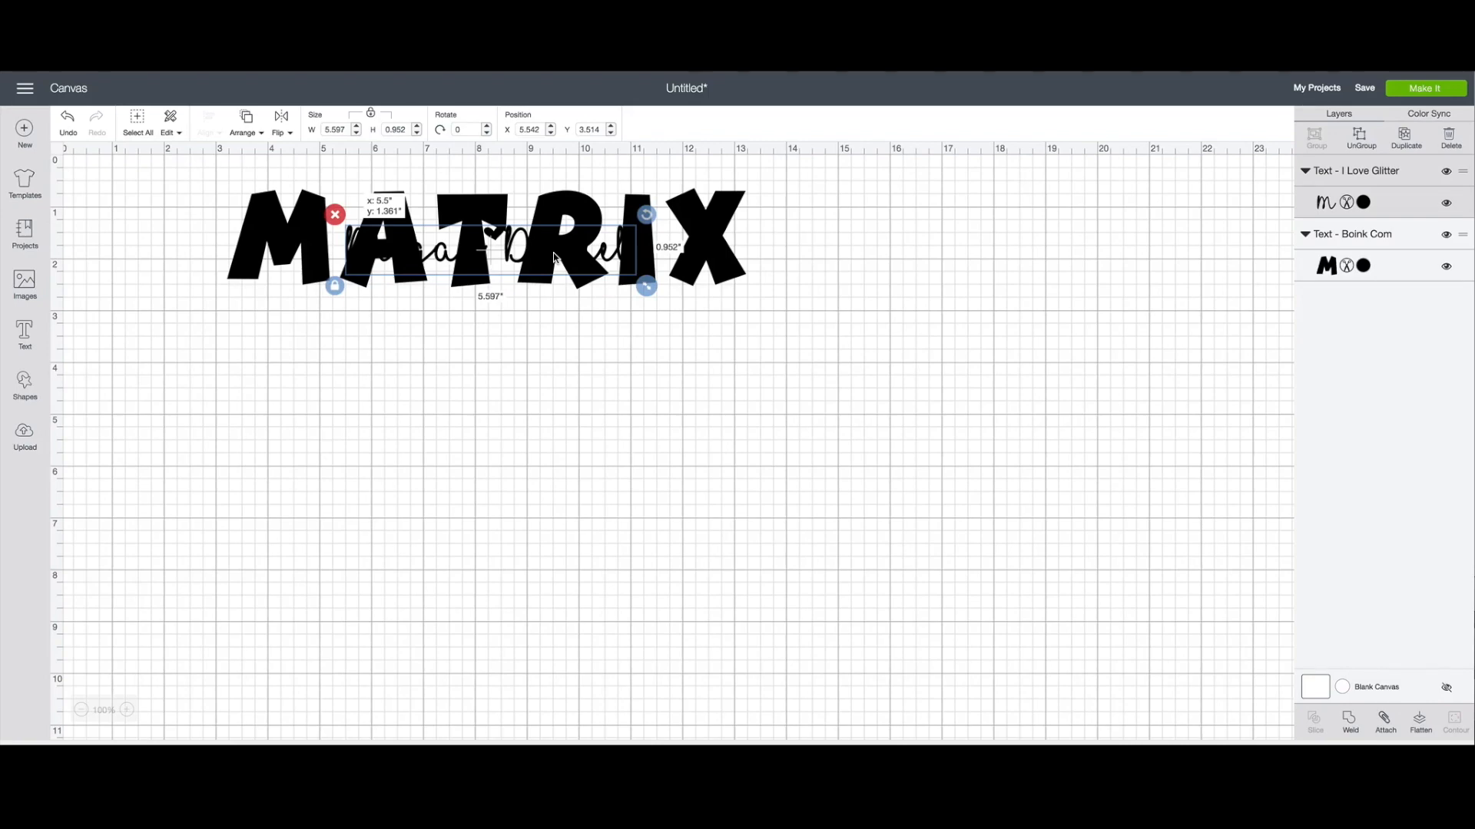
pyautogui.moveTo(553, 258); pyautogui.dragTo(523, 518)
pyautogui.click(520, 385)
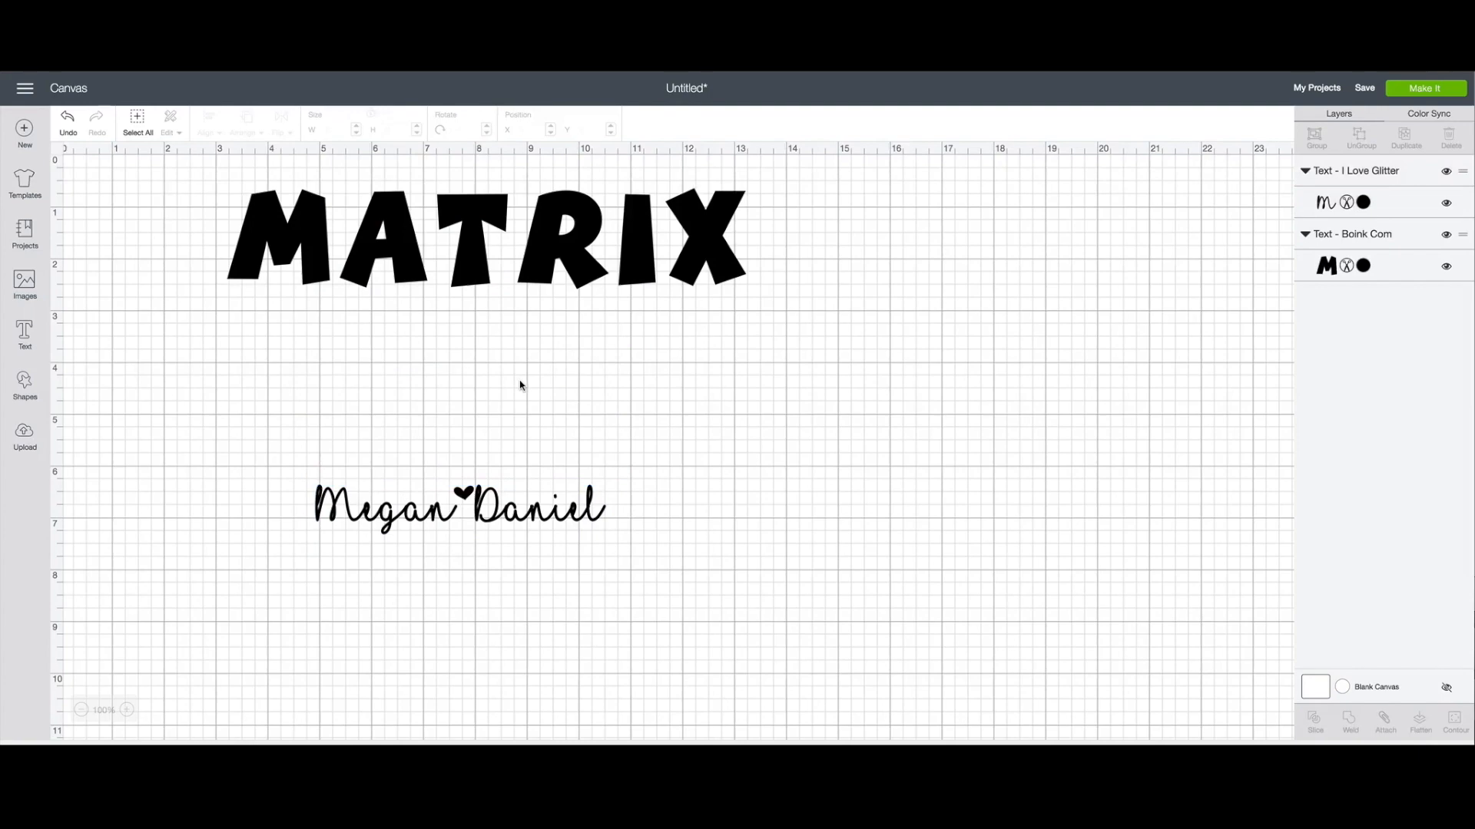
# Step: Add a square, unlock its proportions, stretch it into a bar about 11.28" by 1.25" and place it over MATRIX
pyautogui.click(21, 386)
pyautogui.click(83, 287)
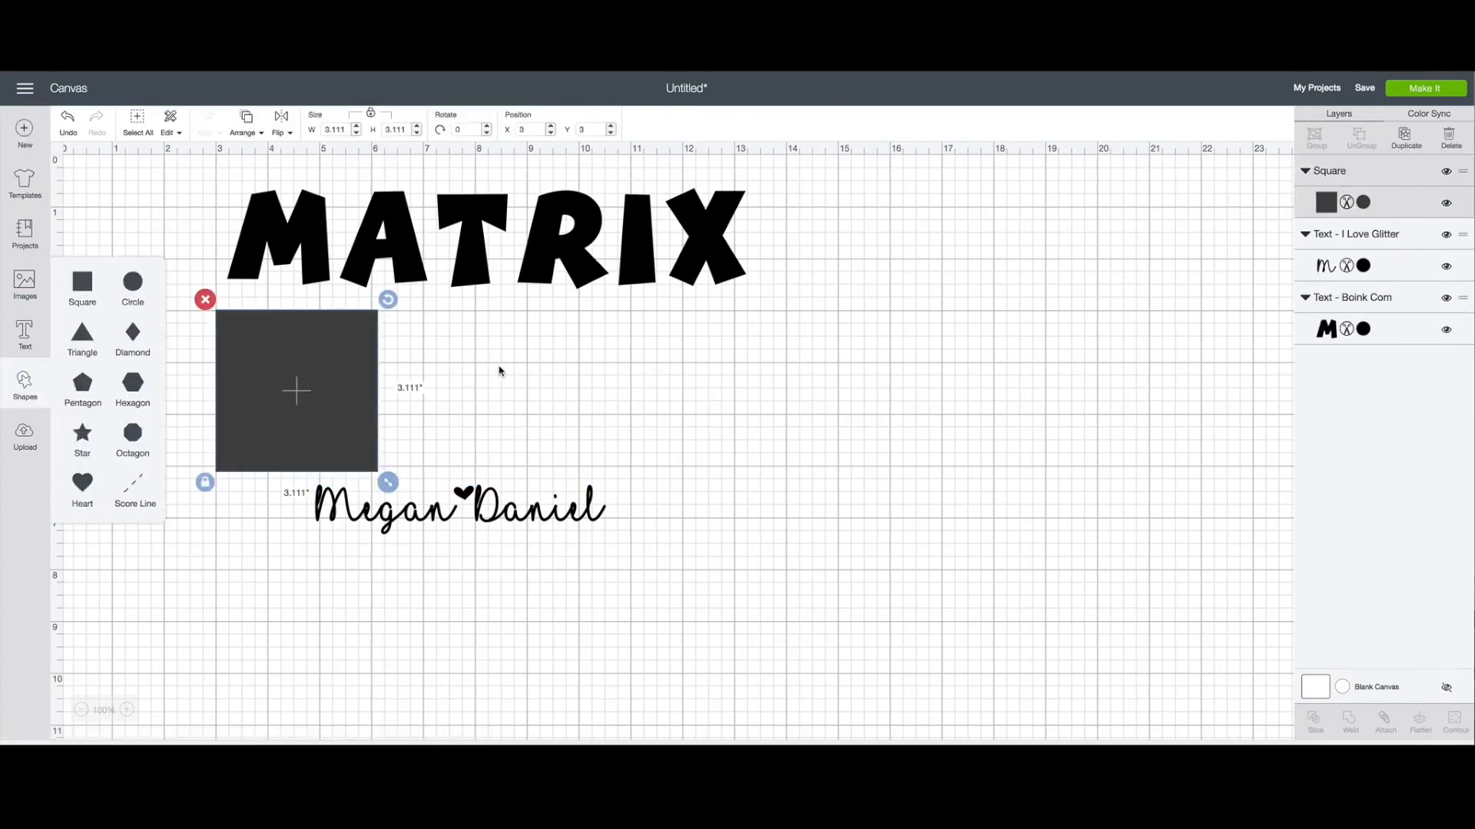
pyautogui.click(205, 483)
pyautogui.moveTo(387, 482); pyautogui.dragTo(805, 368)
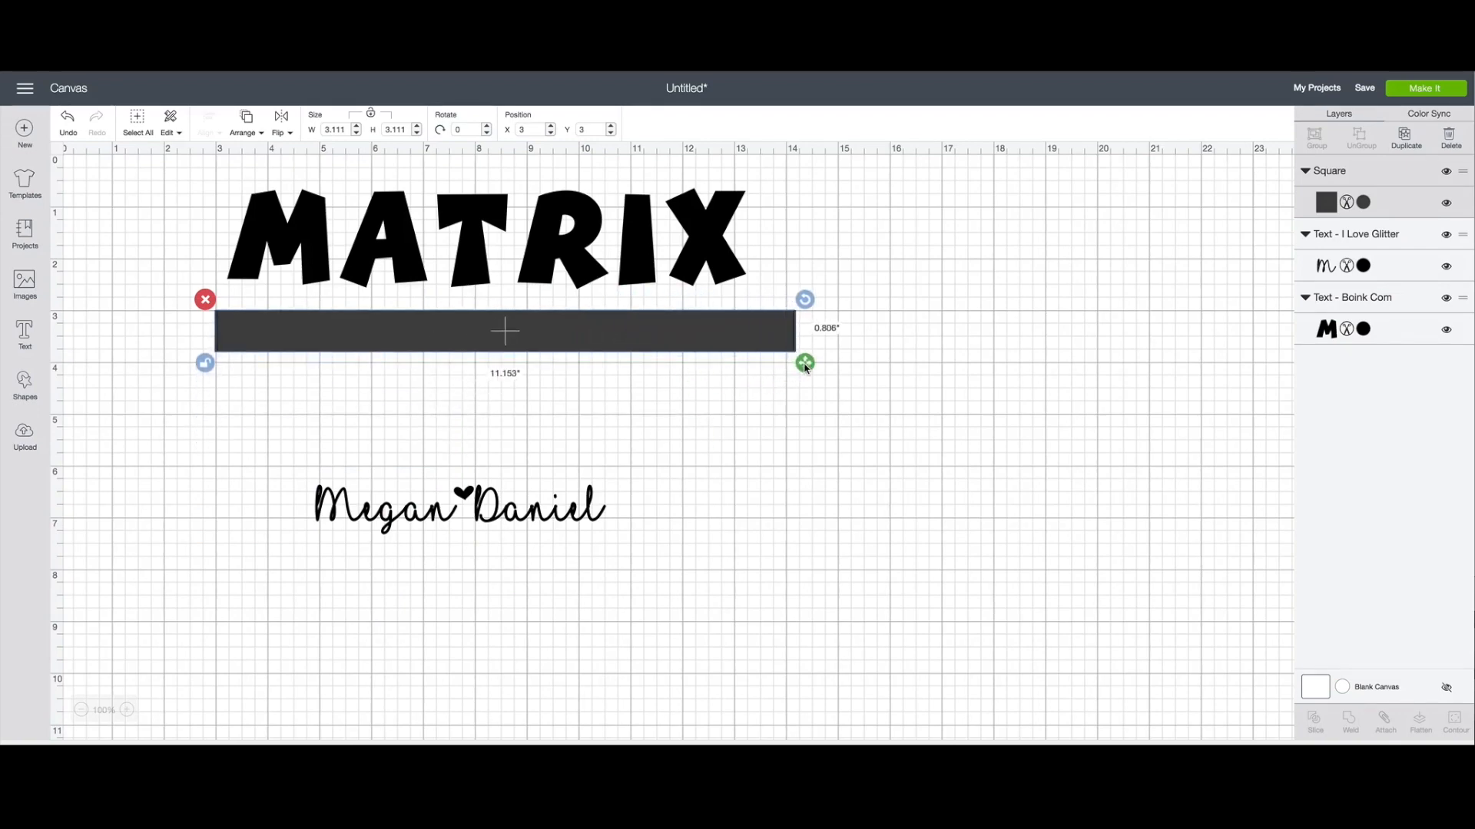
pyautogui.moveTo(707, 336); pyautogui.dragTo(670, 505)
pyautogui.moveTo(770, 530); pyautogui.dragTo(782, 554)
pyautogui.moveTo(682, 520); pyautogui.dragTo(704, 250)
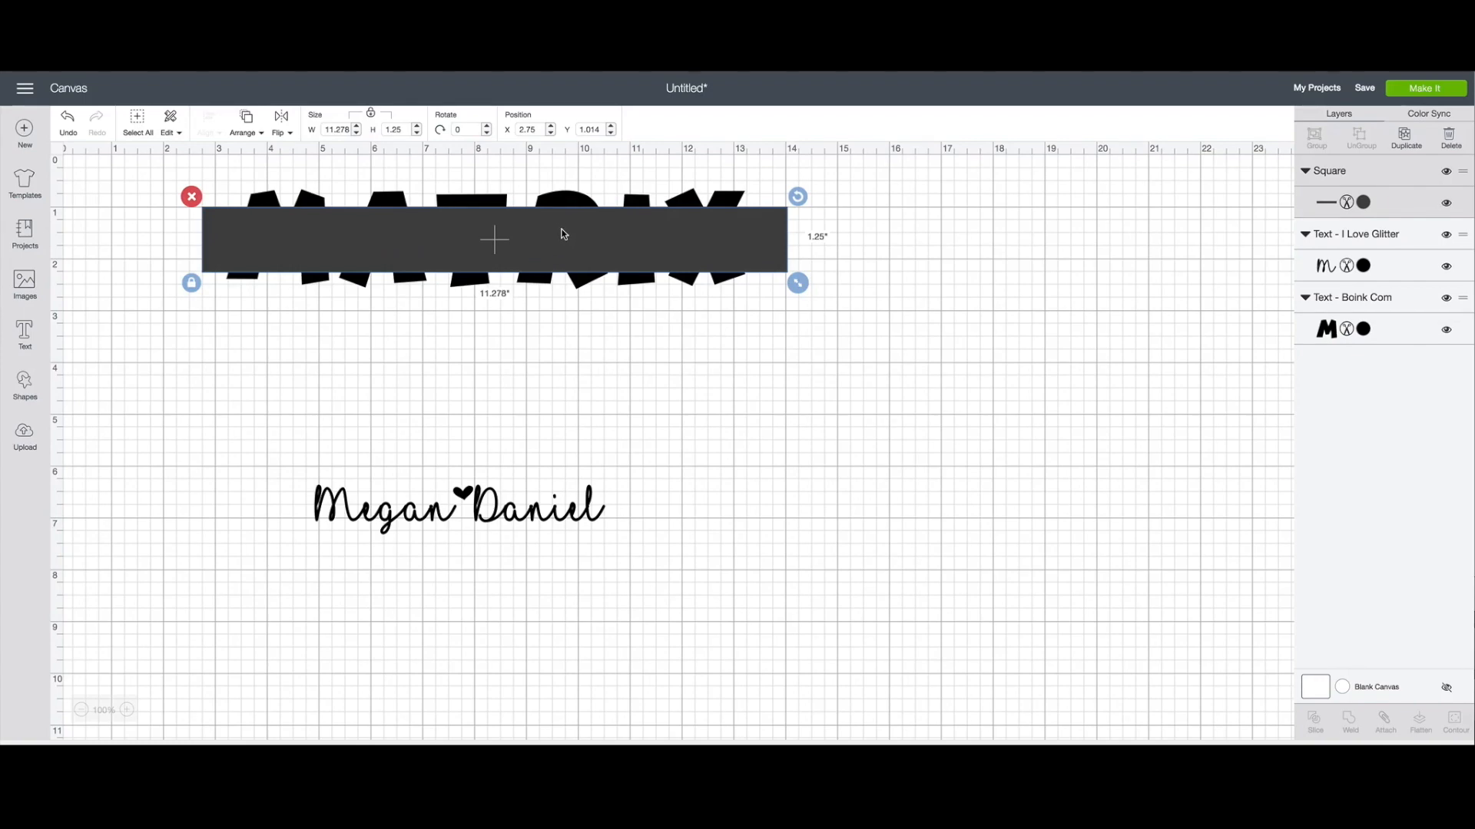
# Step: Enlarge the MATRIX text to about 14.07" wide and shrink the names text to about 4.44" wide
pyautogui.click(574, 278)
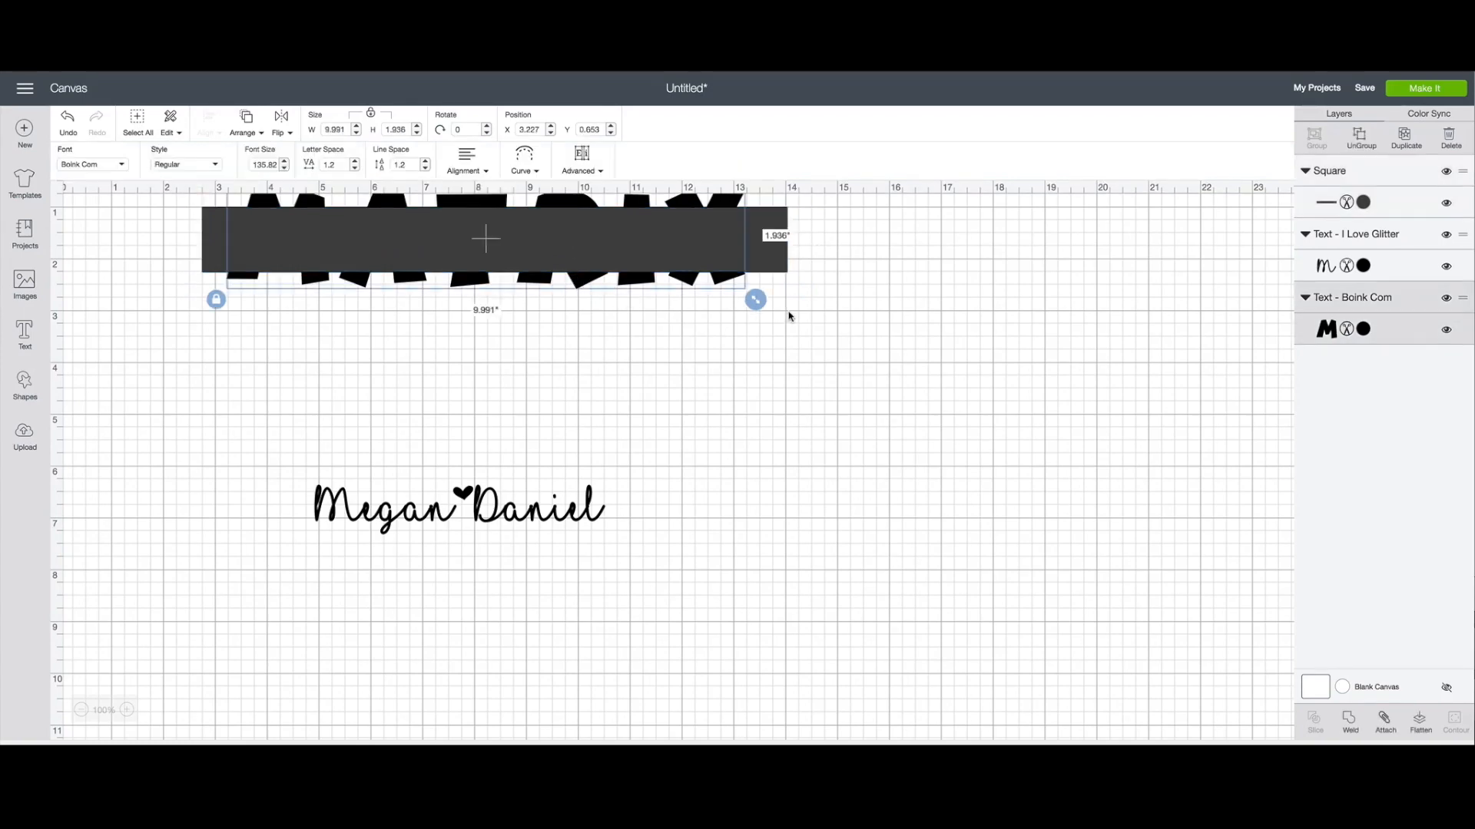
pyautogui.moveTo(753, 299); pyautogui.dragTo(966, 372)
pyautogui.moveTo(384, 529); pyautogui.dragTo(511, 556)
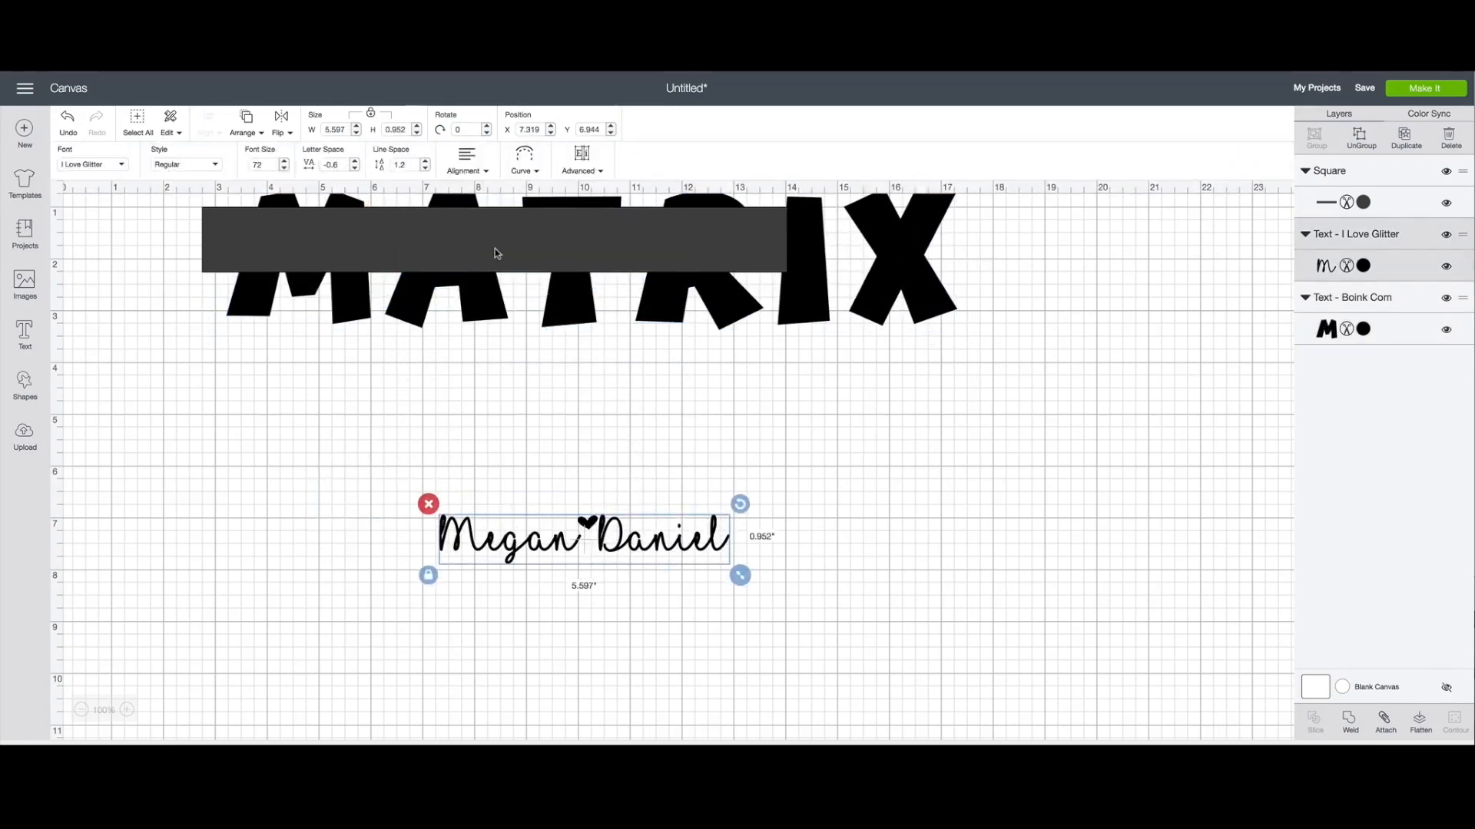
pyautogui.moveTo(494, 248); pyautogui.dragTo(507, 271)
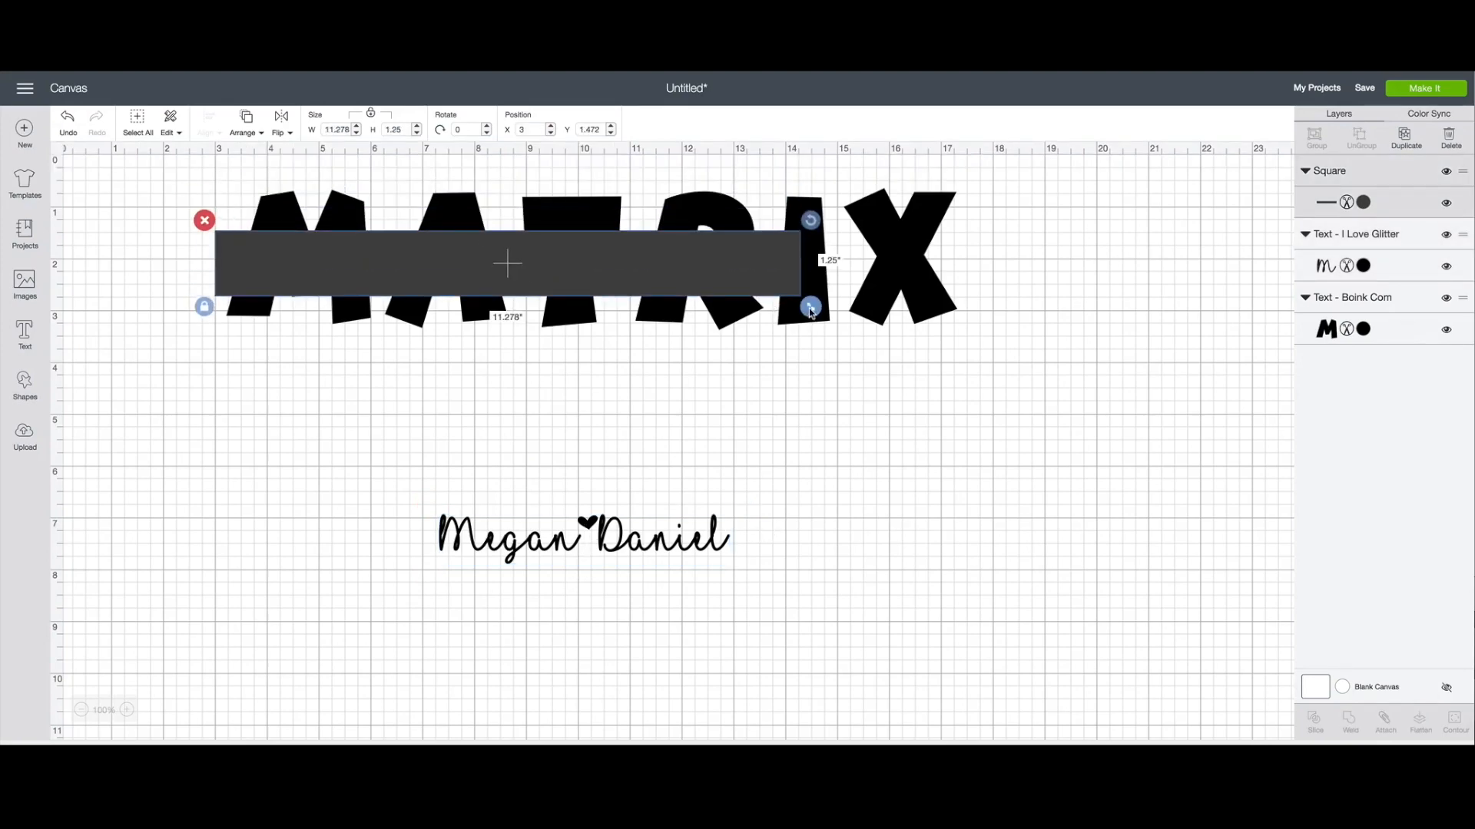
pyautogui.click(662, 547)
pyautogui.moveTo(743, 575); pyautogui.dragTo(550, 407)
# Step: Resize the bar without fixed proportions to about 6.82" by 0.83" and centre it across the middle of the MATRIX letters
pyautogui.click(788, 262)
pyautogui.moveTo(809, 306); pyautogui.dragTo(901, 260)
pyautogui.click(205, 317)
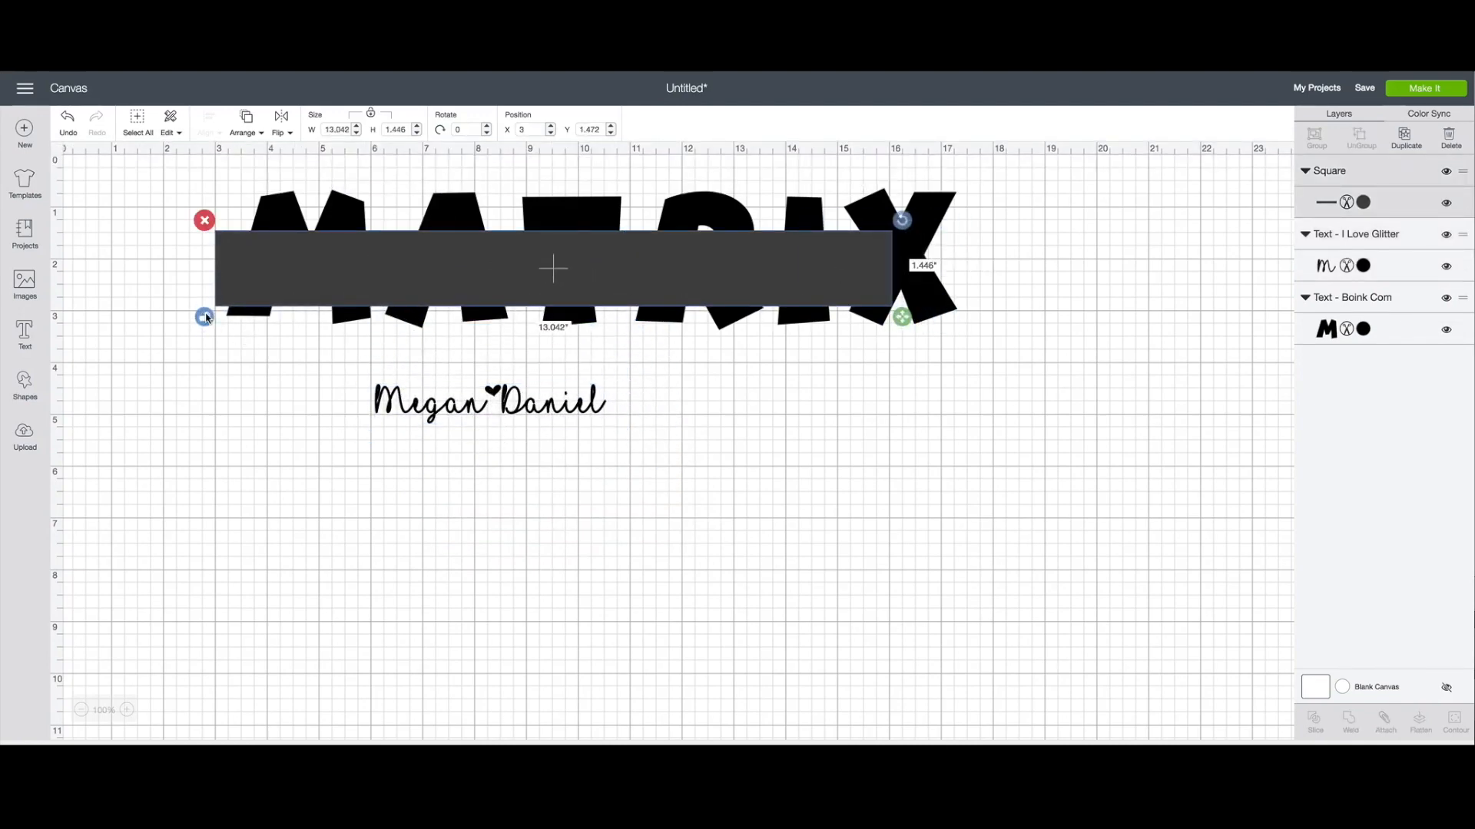
pyautogui.moveTo(901, 317); pyautogui.dragTo(1014, 290)
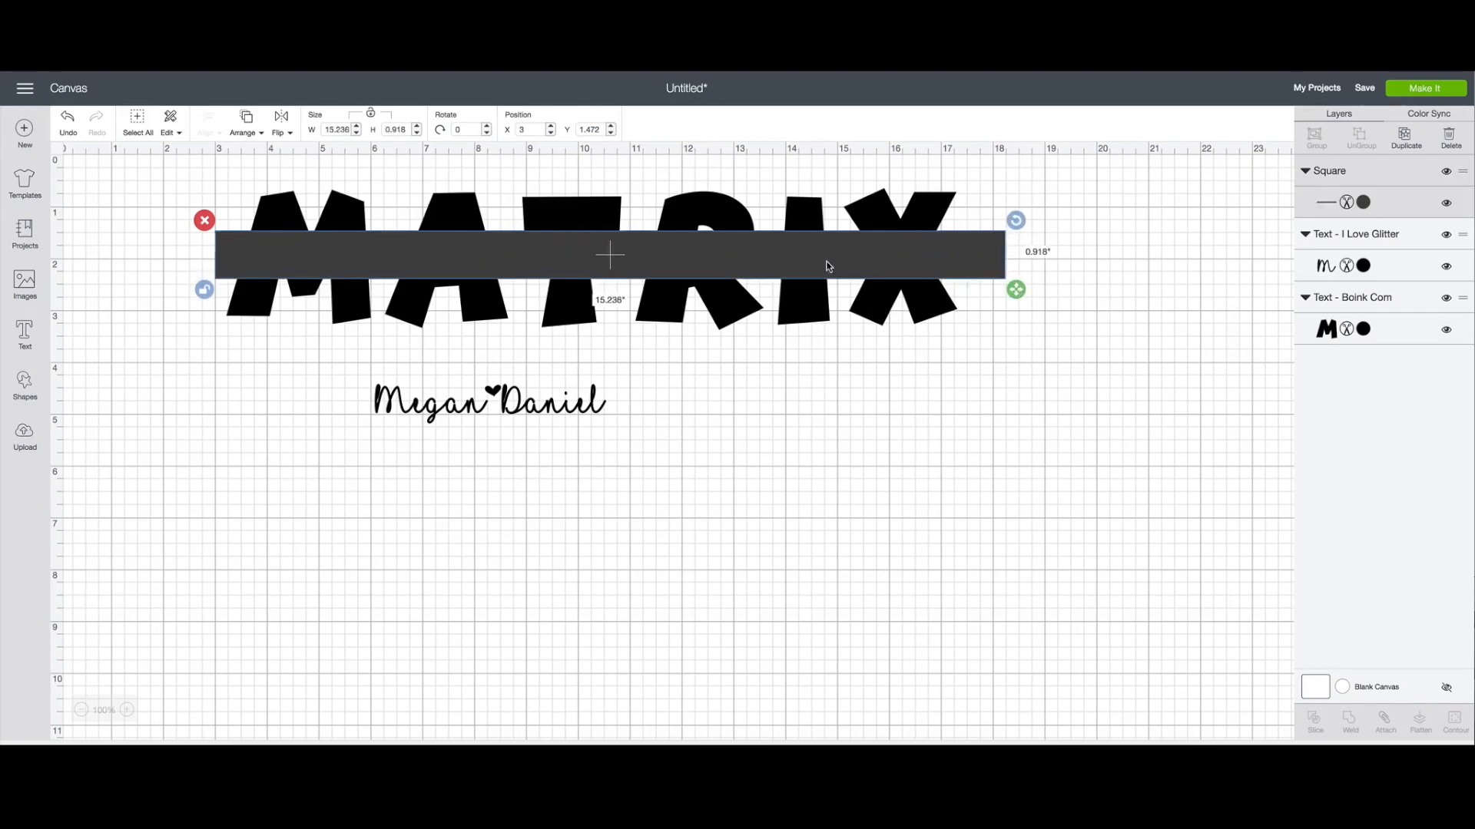
pyautogui.moveTo(826, 267); pyautogui.dragTo(840, 413)
pyautogui.moveTo(1012, 434); pyautogui.dragTo(577, 435)
pyautogui.moveTo(496, 403); pyautogui.dragTo(719, 278)
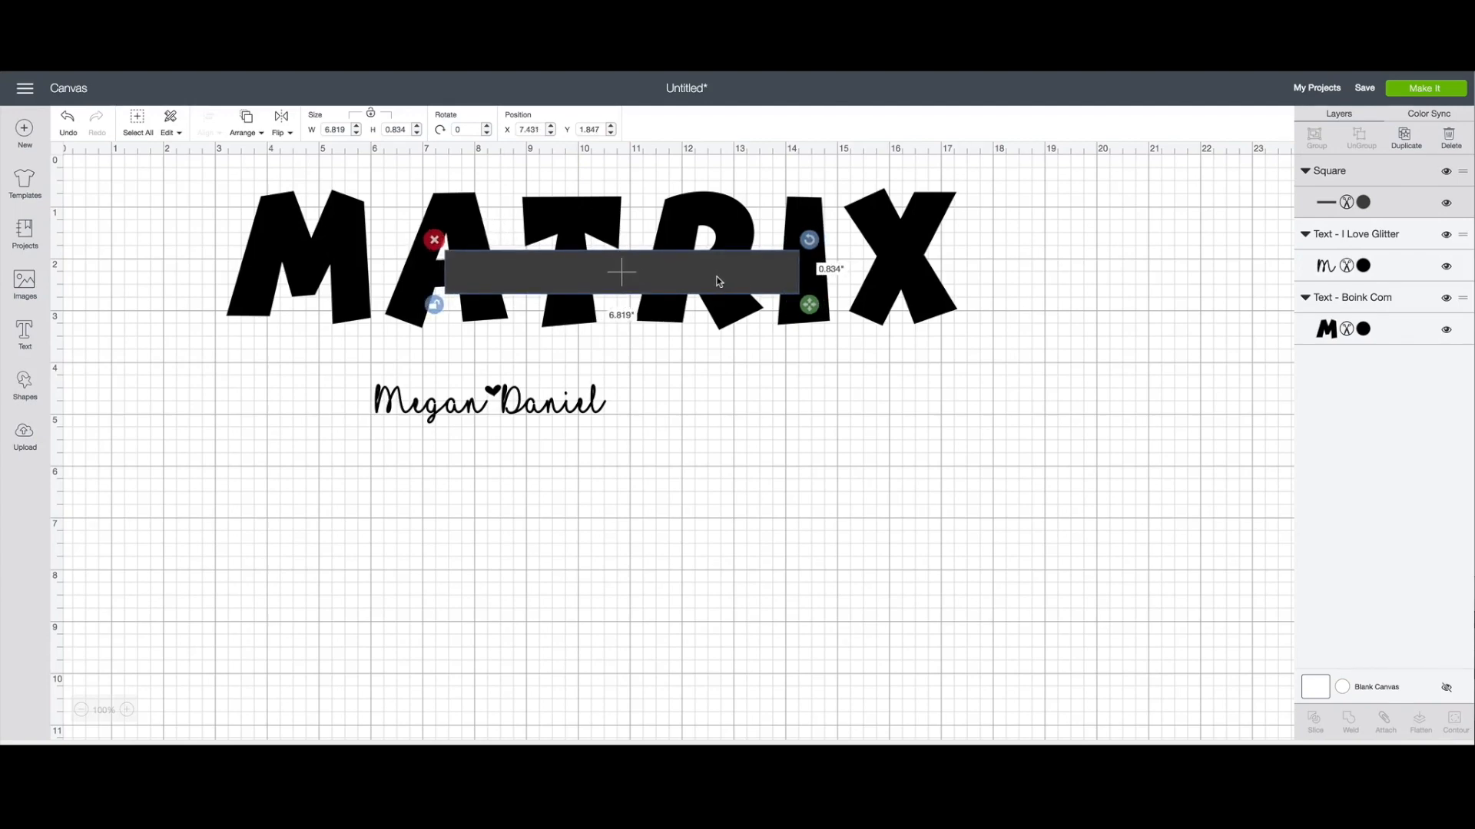
# Step: Slice the MATRIX text with the bar and pull the cut lettering and the cut-out piece apart
pyautogui.keyDown('shift'); pyautogui.click(735, 211); pyautogui.keyUp('shift')
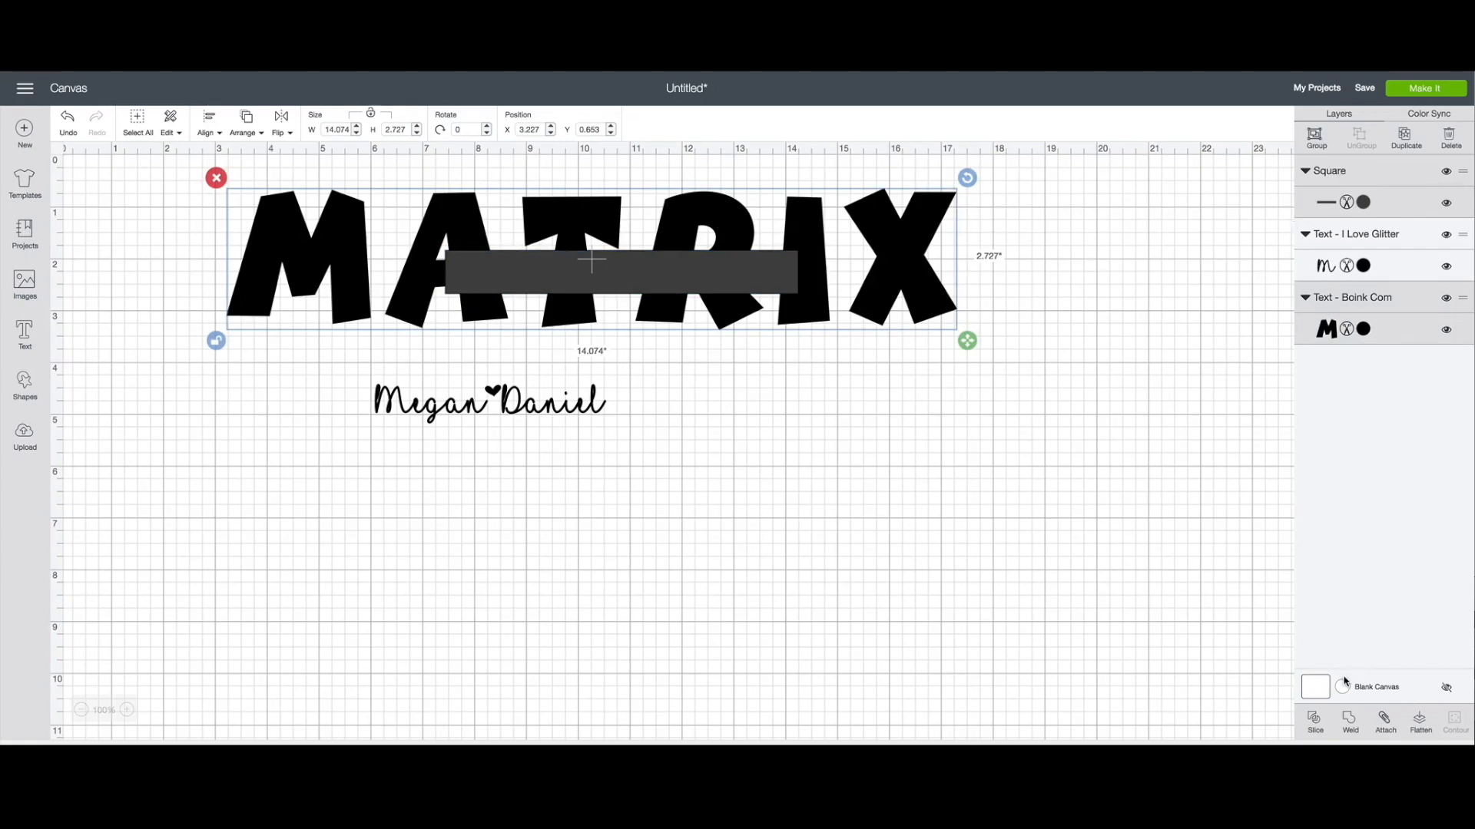
pyautogui.click(1317, 720)
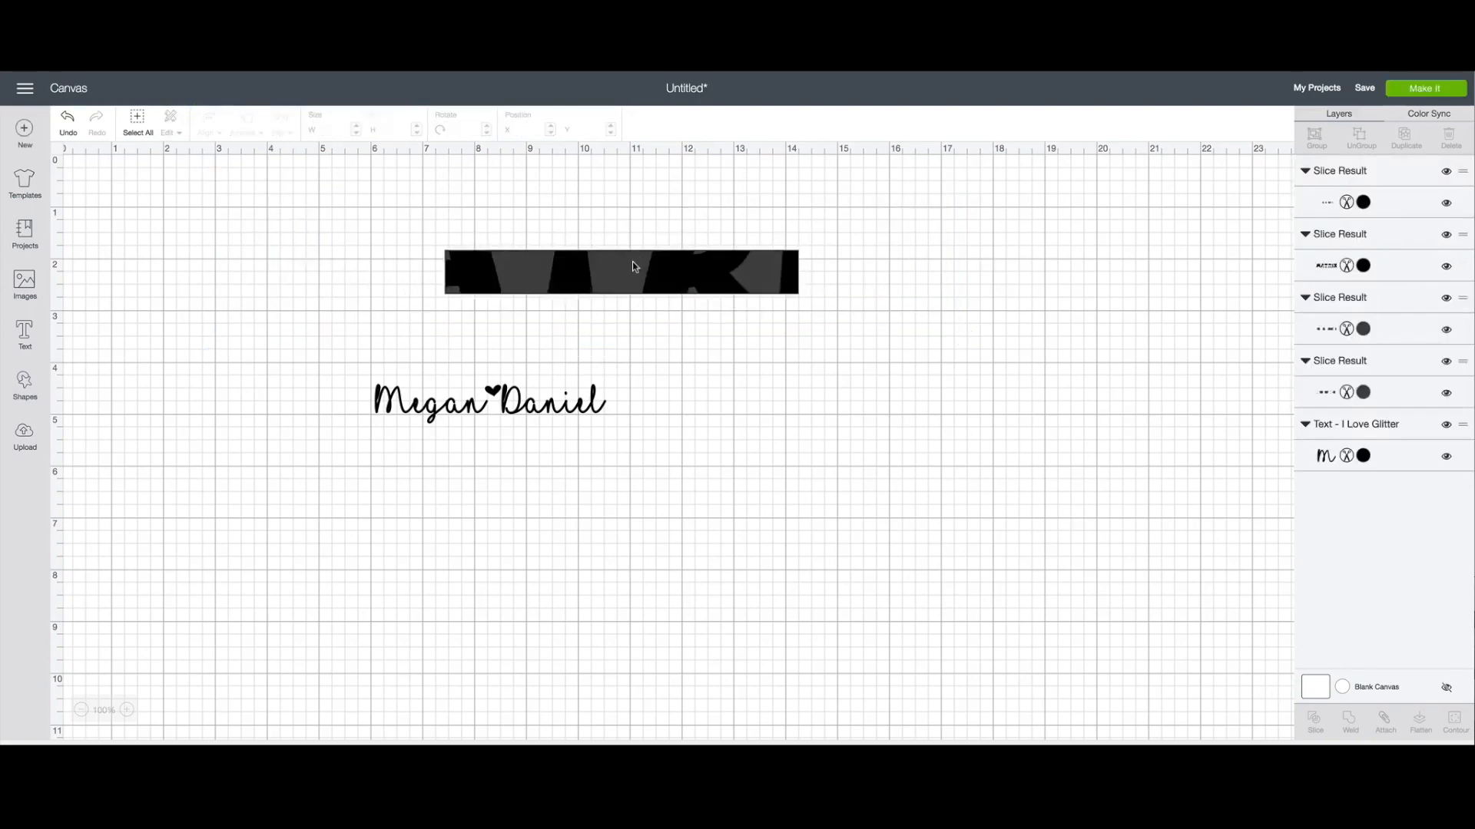
pyautogui.moveTo(628, 264); pyautogui.dragTo(783, 532)
pyautogui.moveTo(632, 273); pyautogui.dragTo(527, 402)
# Step: Delete the leftover slice pieces, keeping only the cut MATRIX lettering and the names text
pyautogui.click(870, 525)
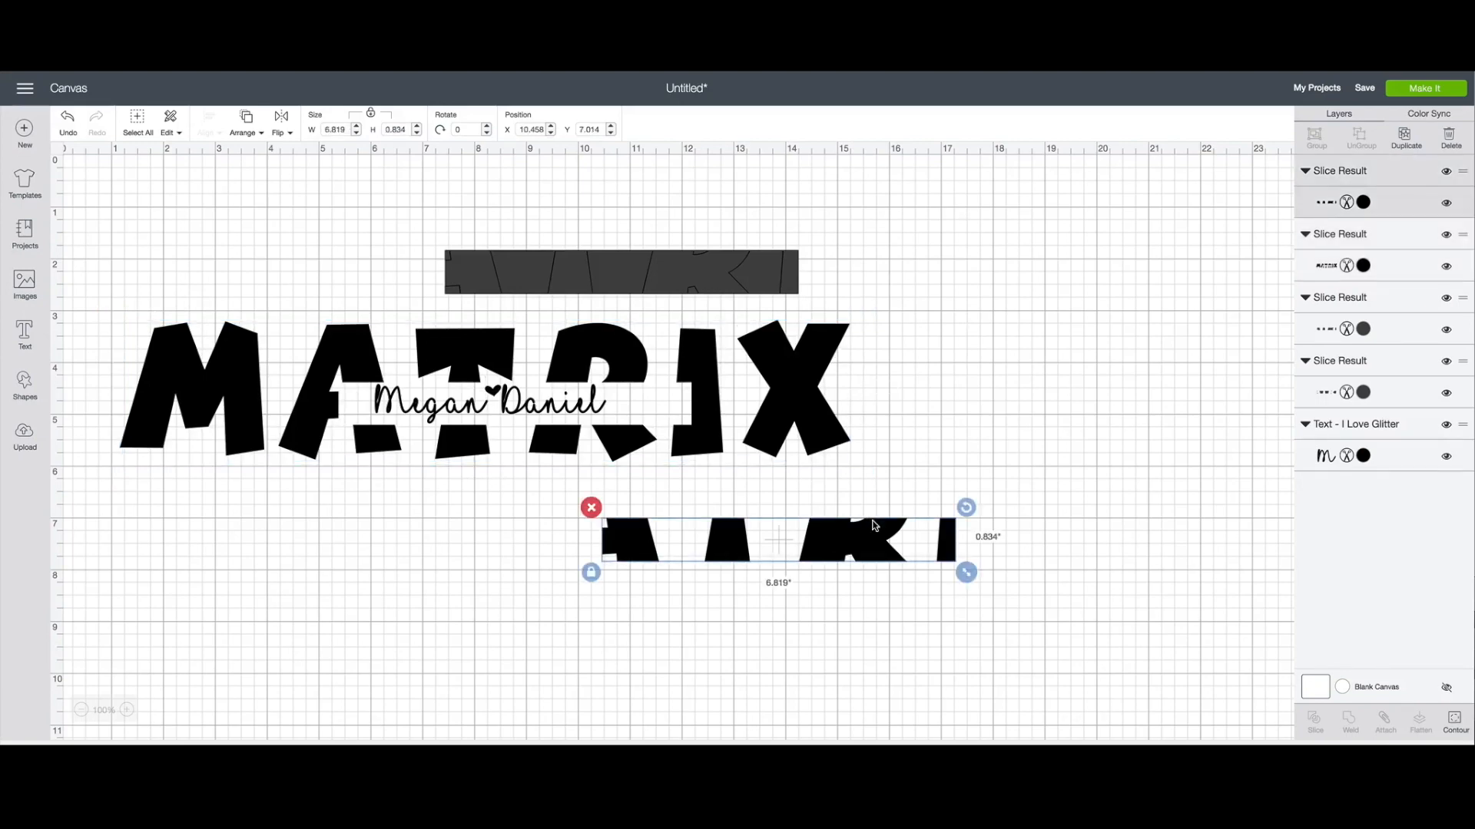
pyautogui.press('Delete')
pyautogui.click(686, 261)
pyautogui.press('Delete')
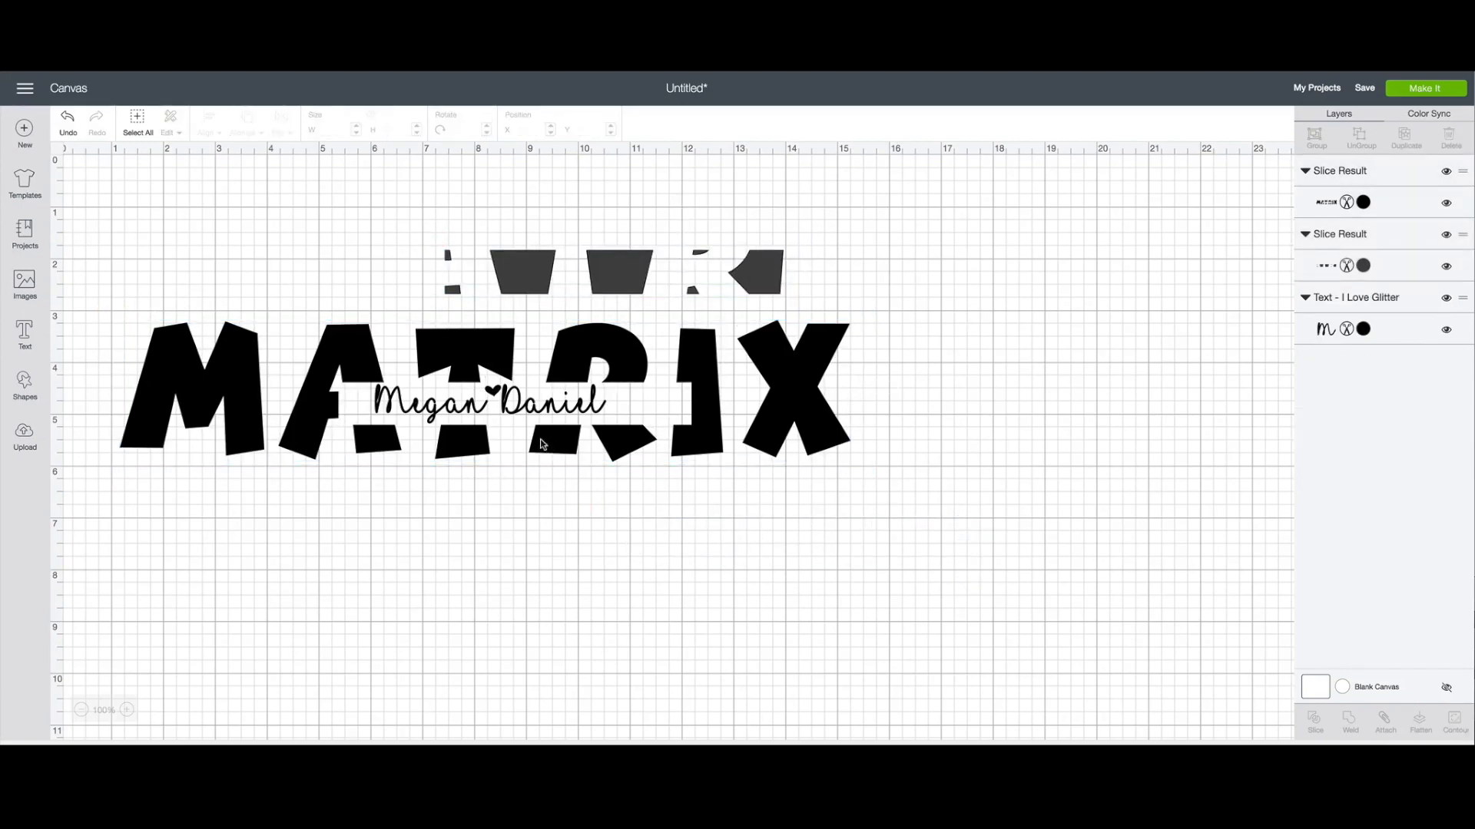
pyautogui.click(541, 400)
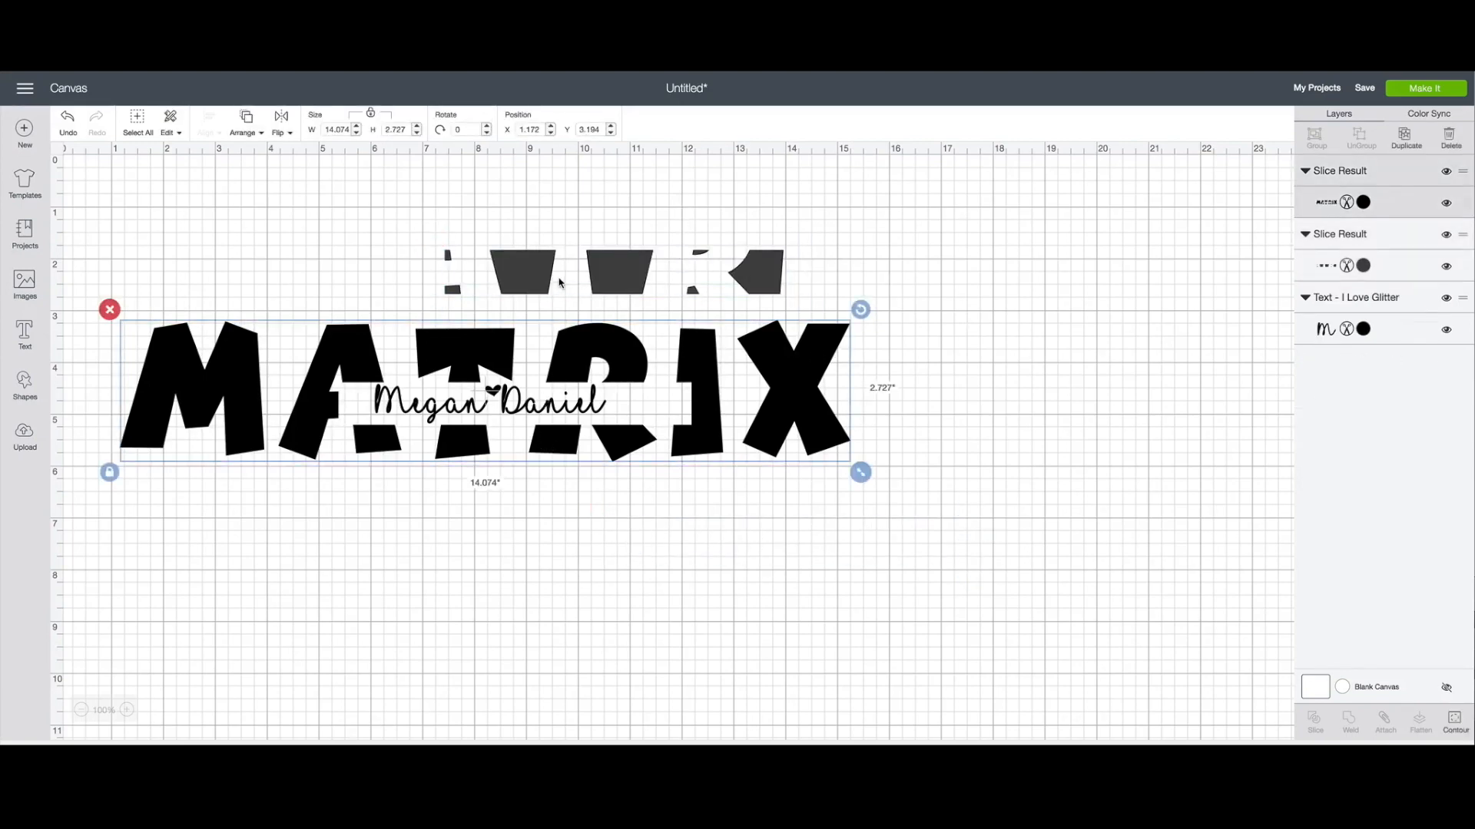
pyautogui.click(554, 278)
pyautogui.press('Delete')
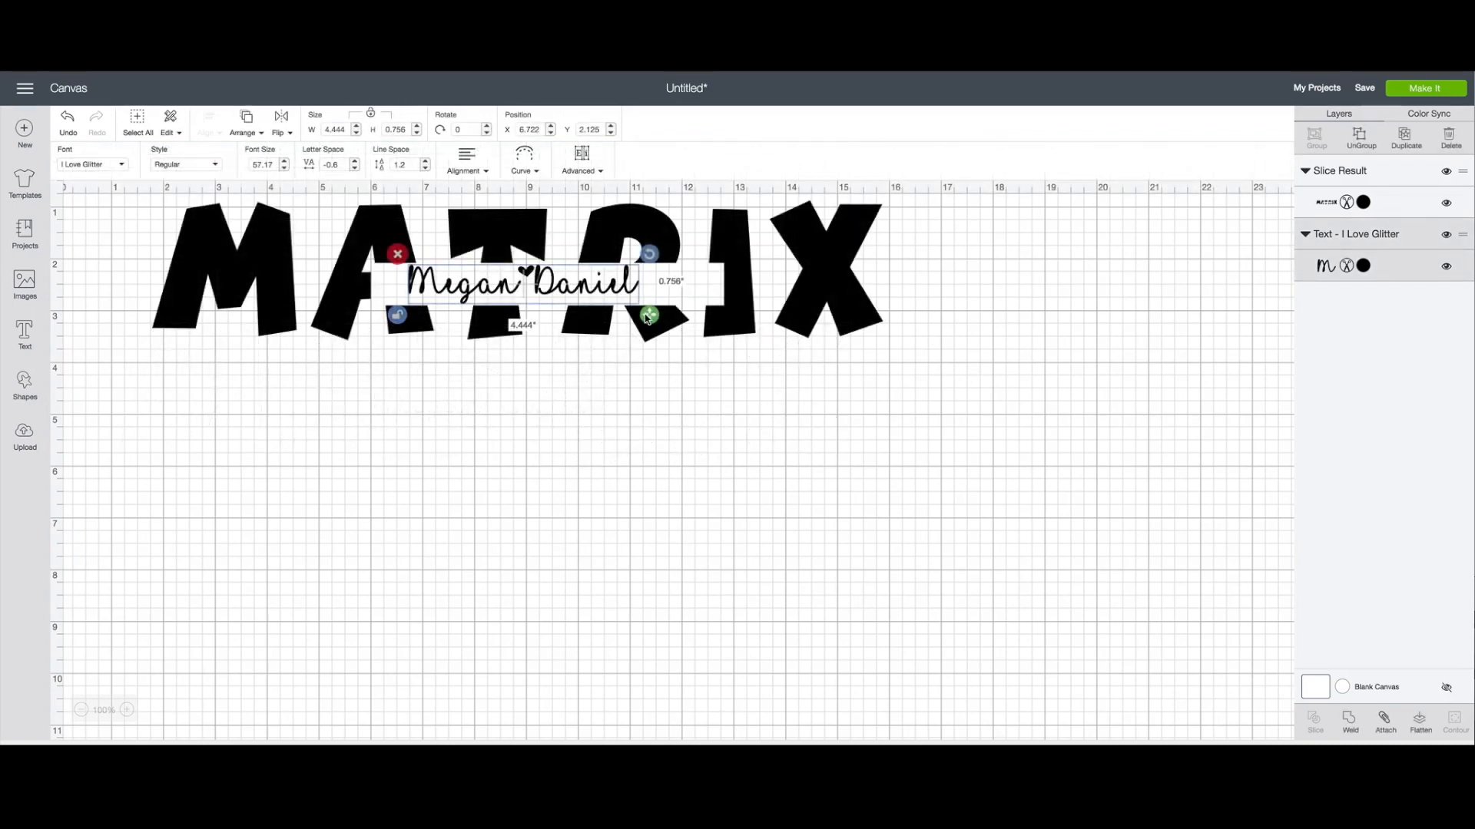
# Step: Stretch the names text to about 5.93" by 0.7" and align the MATRIX lettering so the names sit in its gap
pyautogui.moveTo(649, 312); pyautogui.dragTo(724, 315)
pyautogui.click(577, 290)
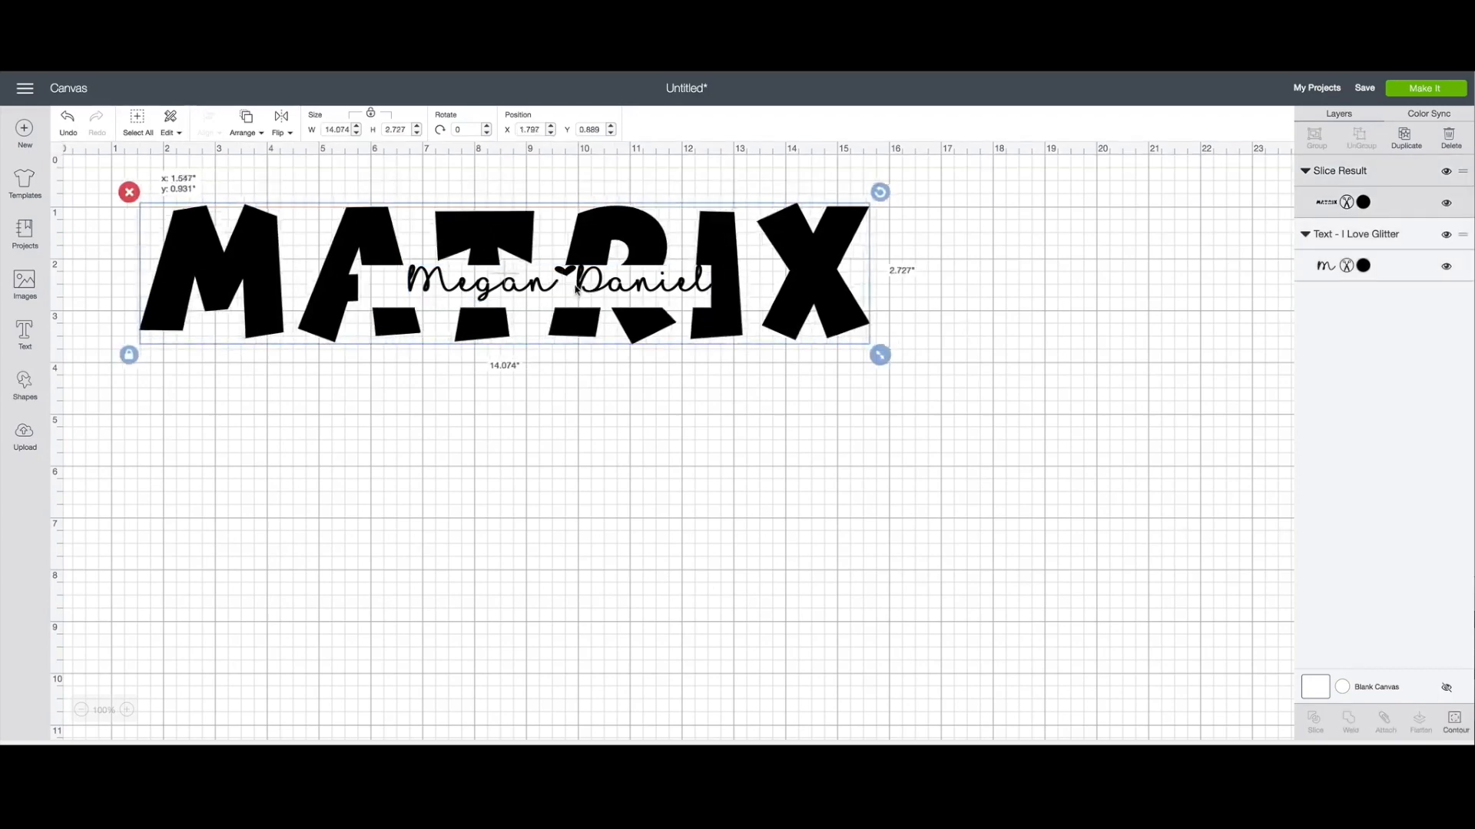
pyautogui.moveTo(577, 289); pyautogui.dragTo(603, 284)
pyautogui.click(691, 428)
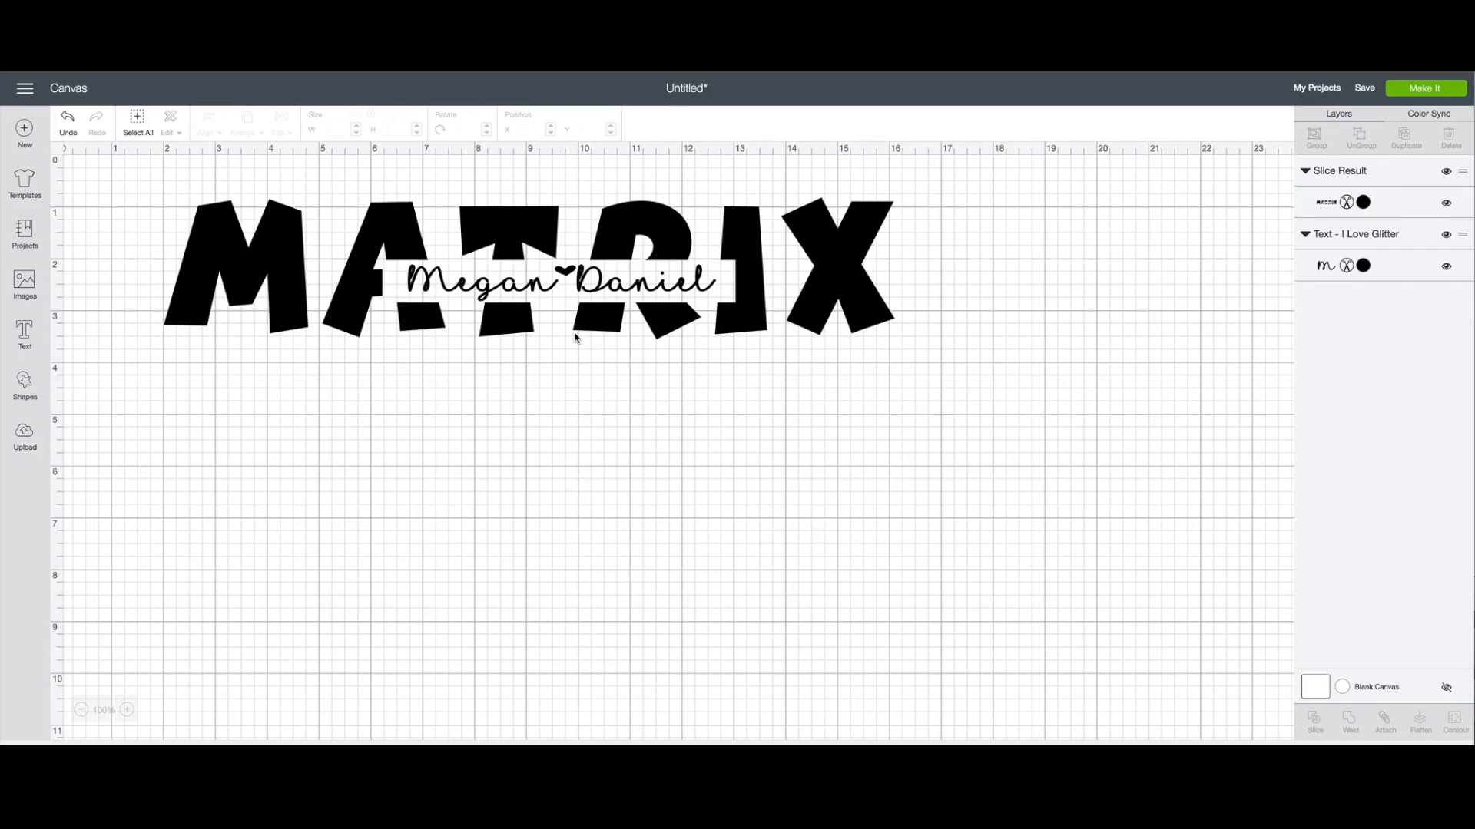
# Step: Move the MATRIX lettering down out of the way and replace the asterisk between the two names with an underscore
pyautogui.click(875, 292)
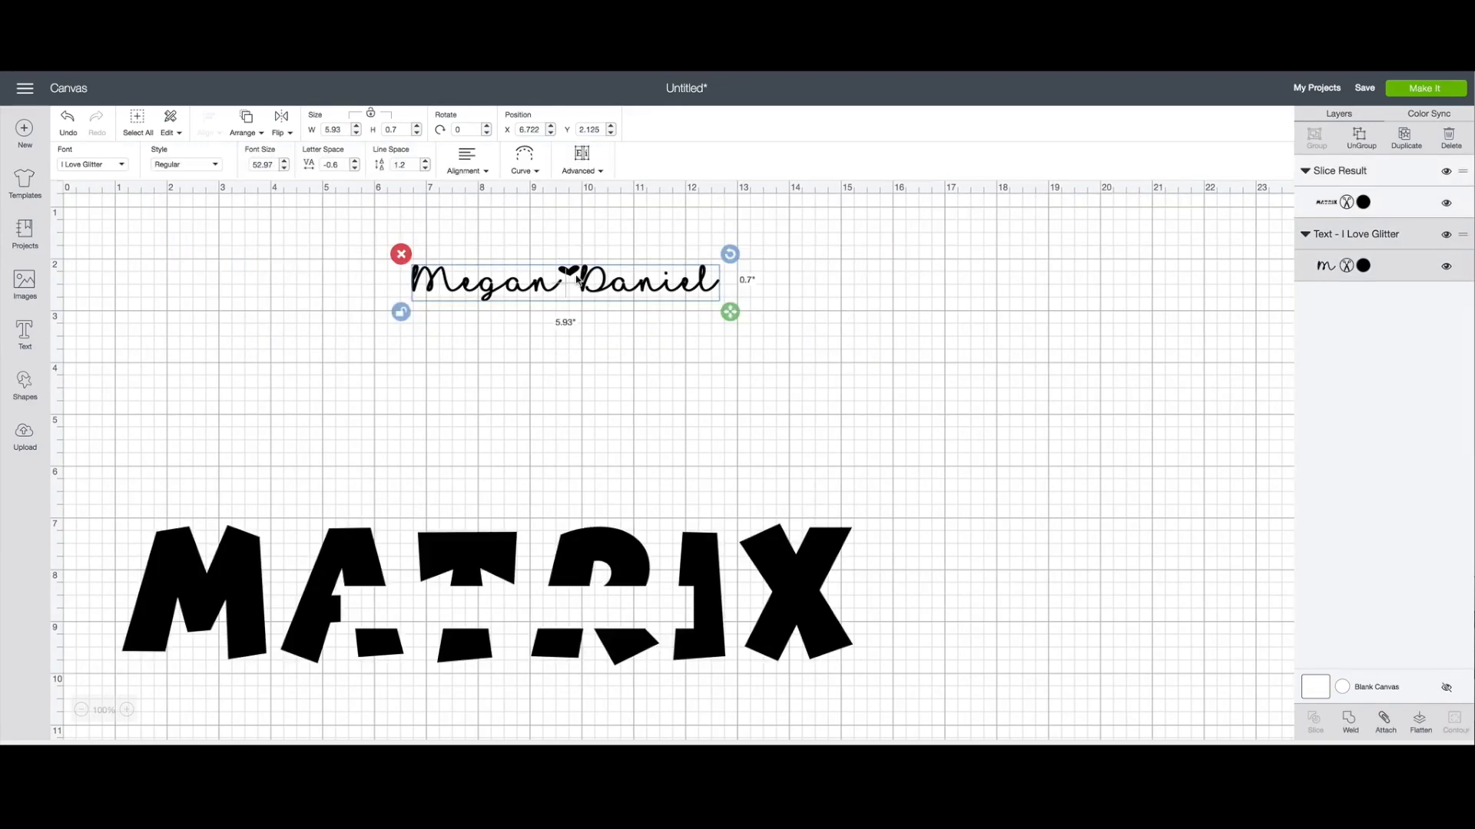
pyautogui.doubleClick(538, 282)
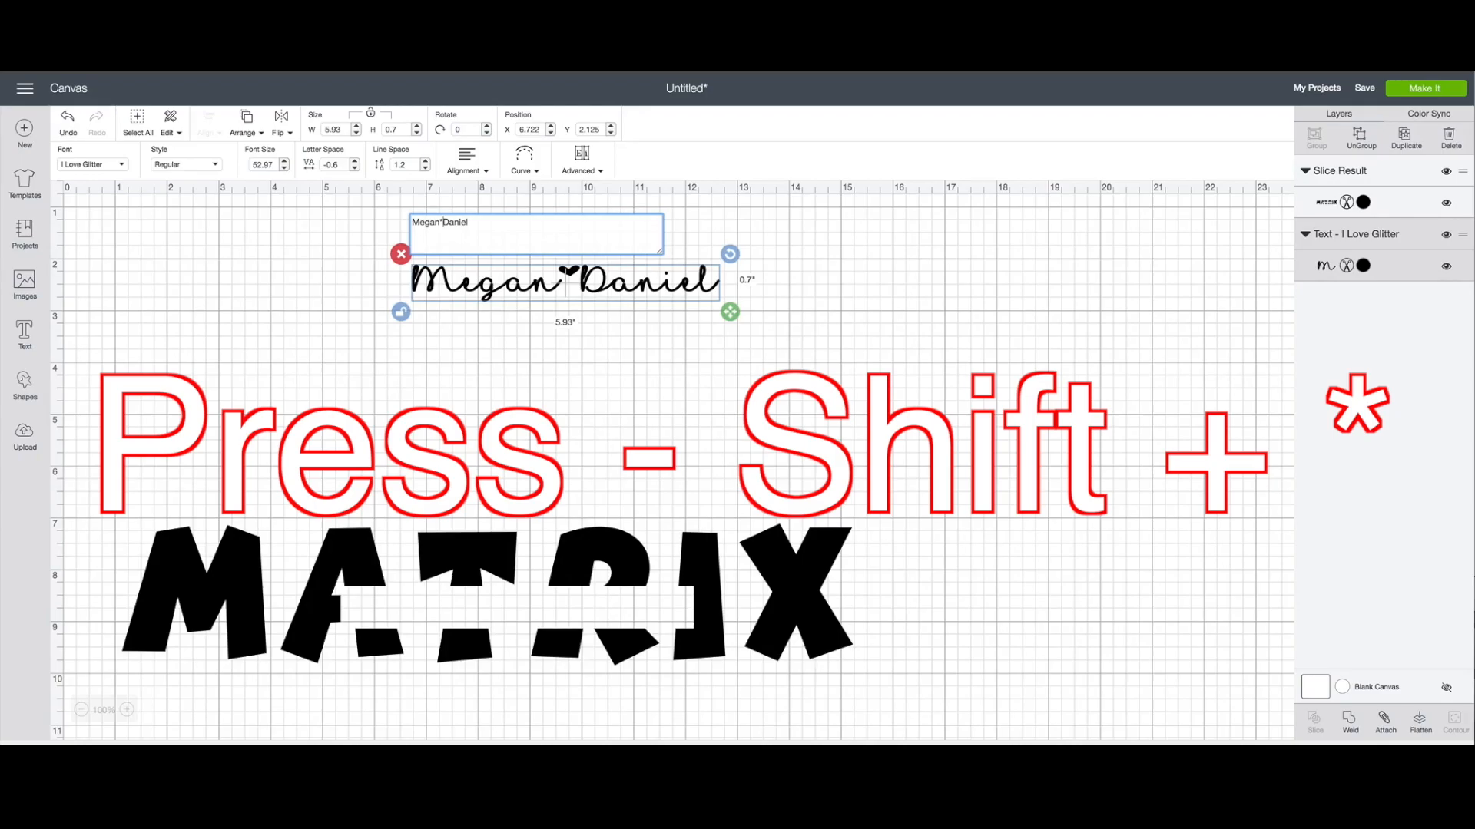
pyautogui.press('BackSpace')
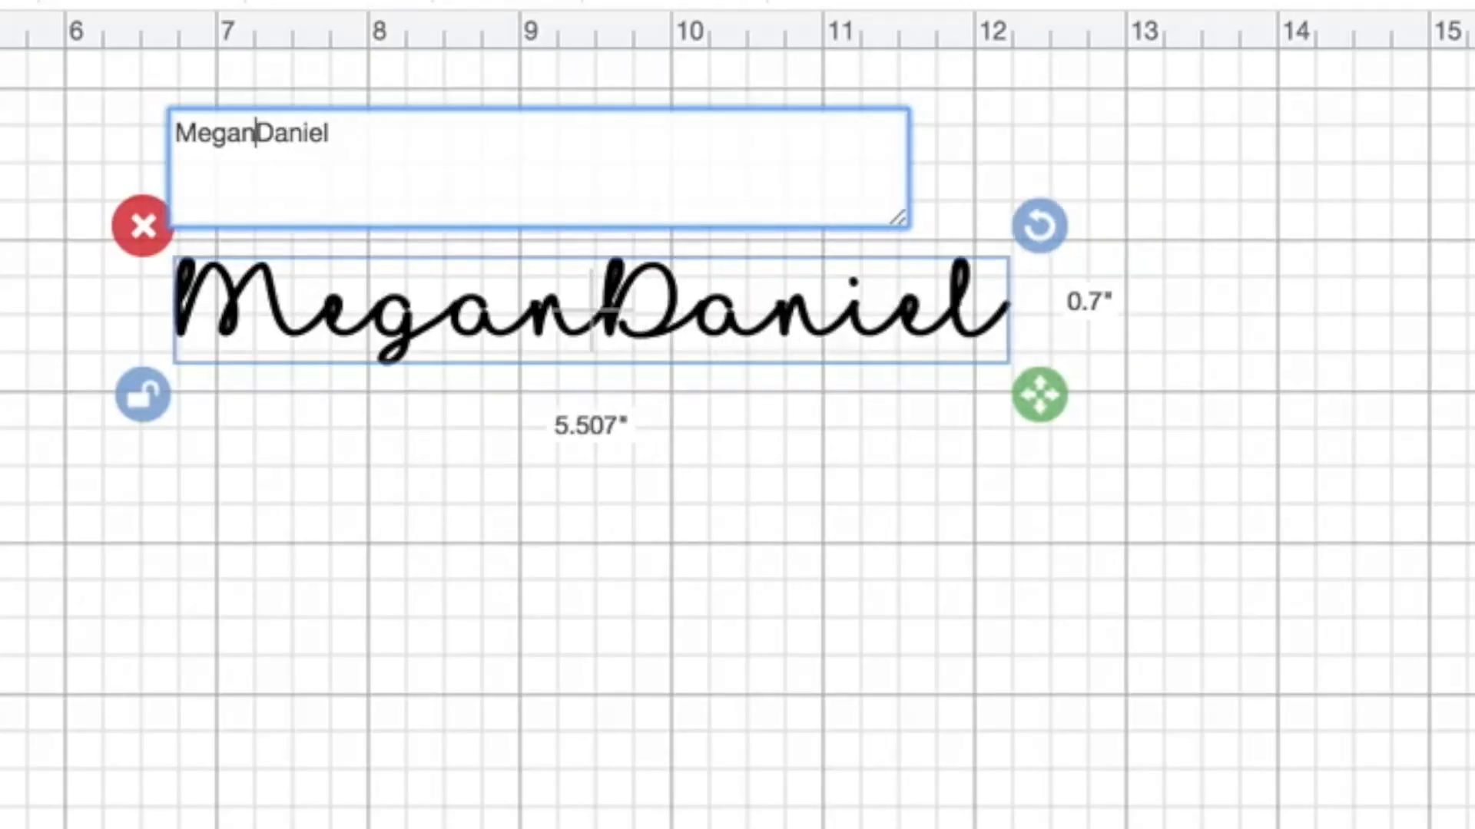
pyautogui.write('_')
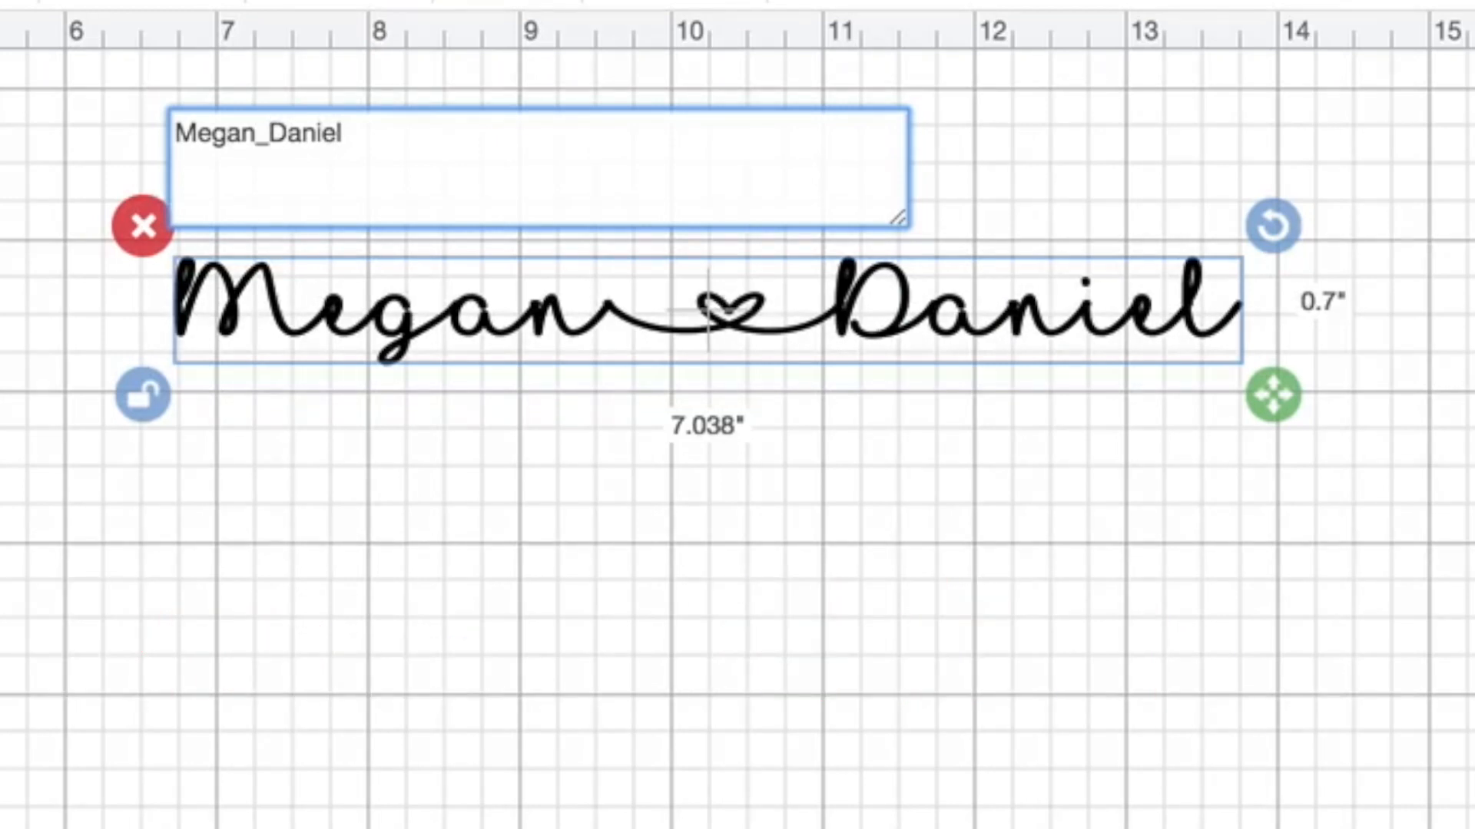
# Step: Insert an underscore in front of the first name in the names text
pyautogui.press('Left')
pyautogui.press('Left')
pyautogui.press('Left')
pyautogui.press('Left')
pyautogui.press('Left')
pyautogui.press('Left')
pyautogui.write('_')
# Step: Append an underscore after the second name, and replace that trailing underscore with a vertical bar (|)
pyautogui.press('Right')
pyautogui.press('Right')
pyautogui.press('Right')
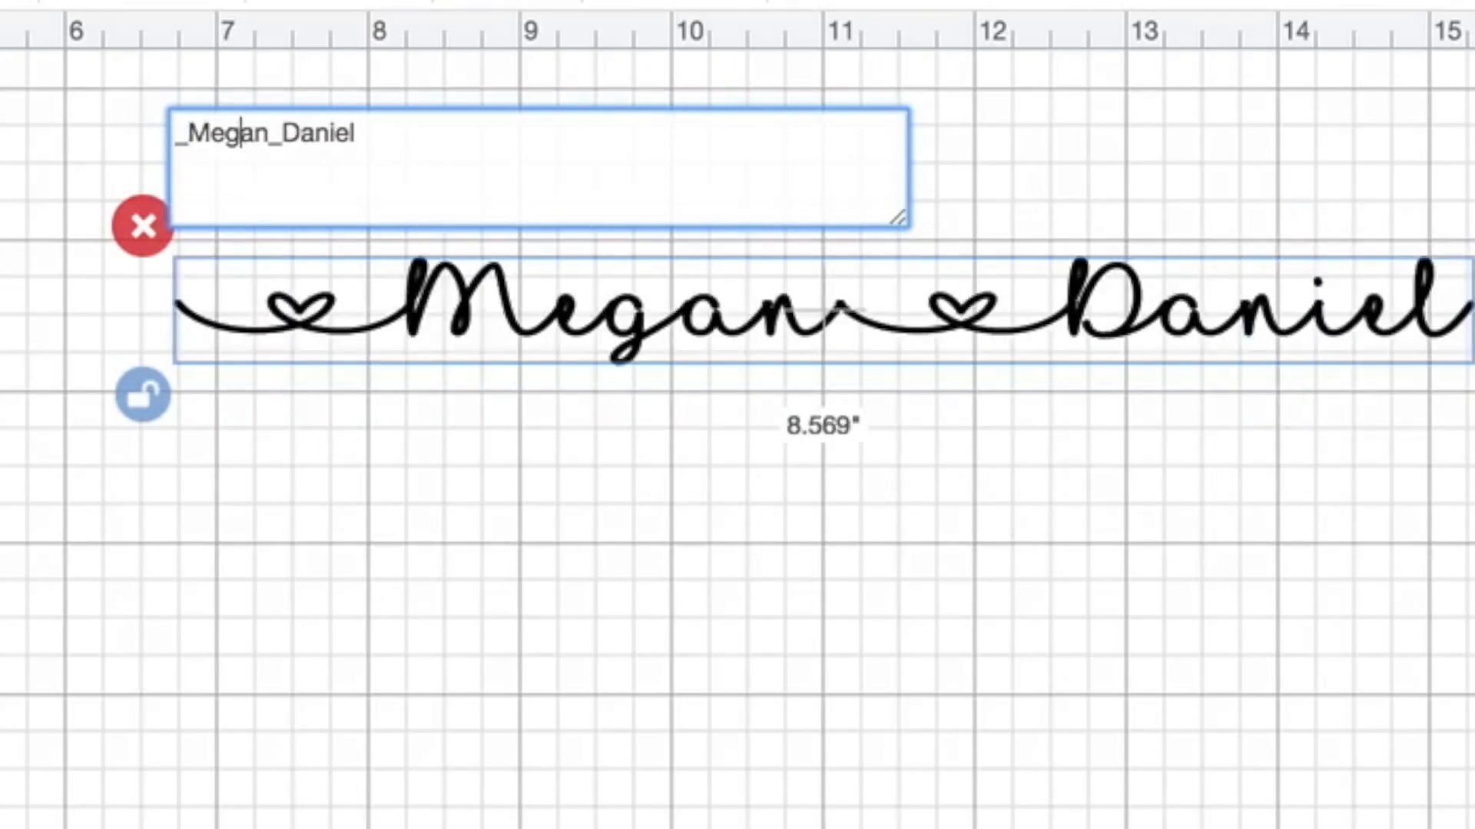
pyautogui.press('Right')
pyautogui.press('Right')
pyautogui.press('Right')
pyautogui.press('Right')
pyautogui.press('Right')
pyautogui.press('Right')
pyautogui.press('Right')
pyautogui.press('Right')
pyautogui.press('Right')
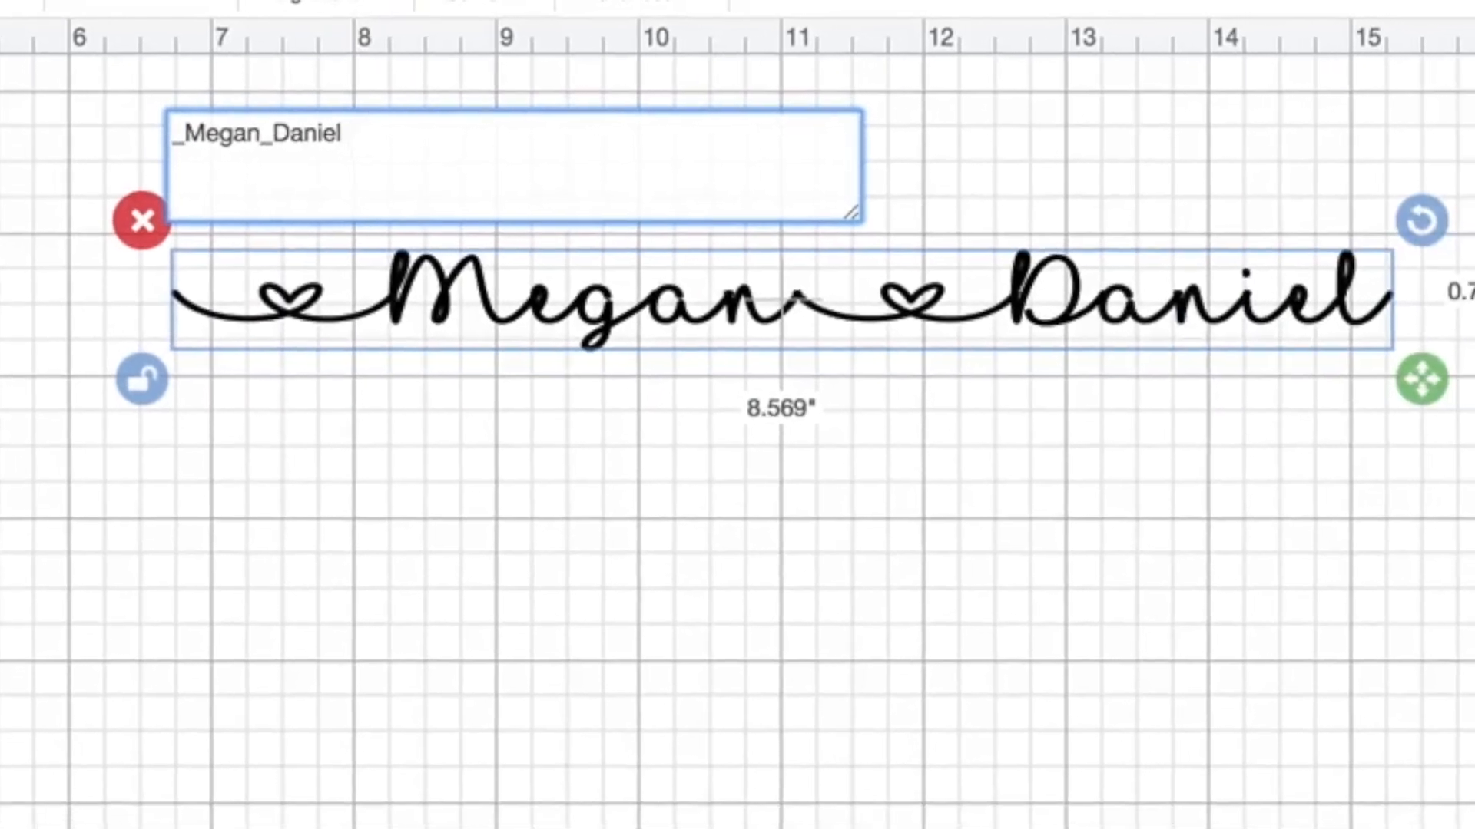
pyautogui.write('_')
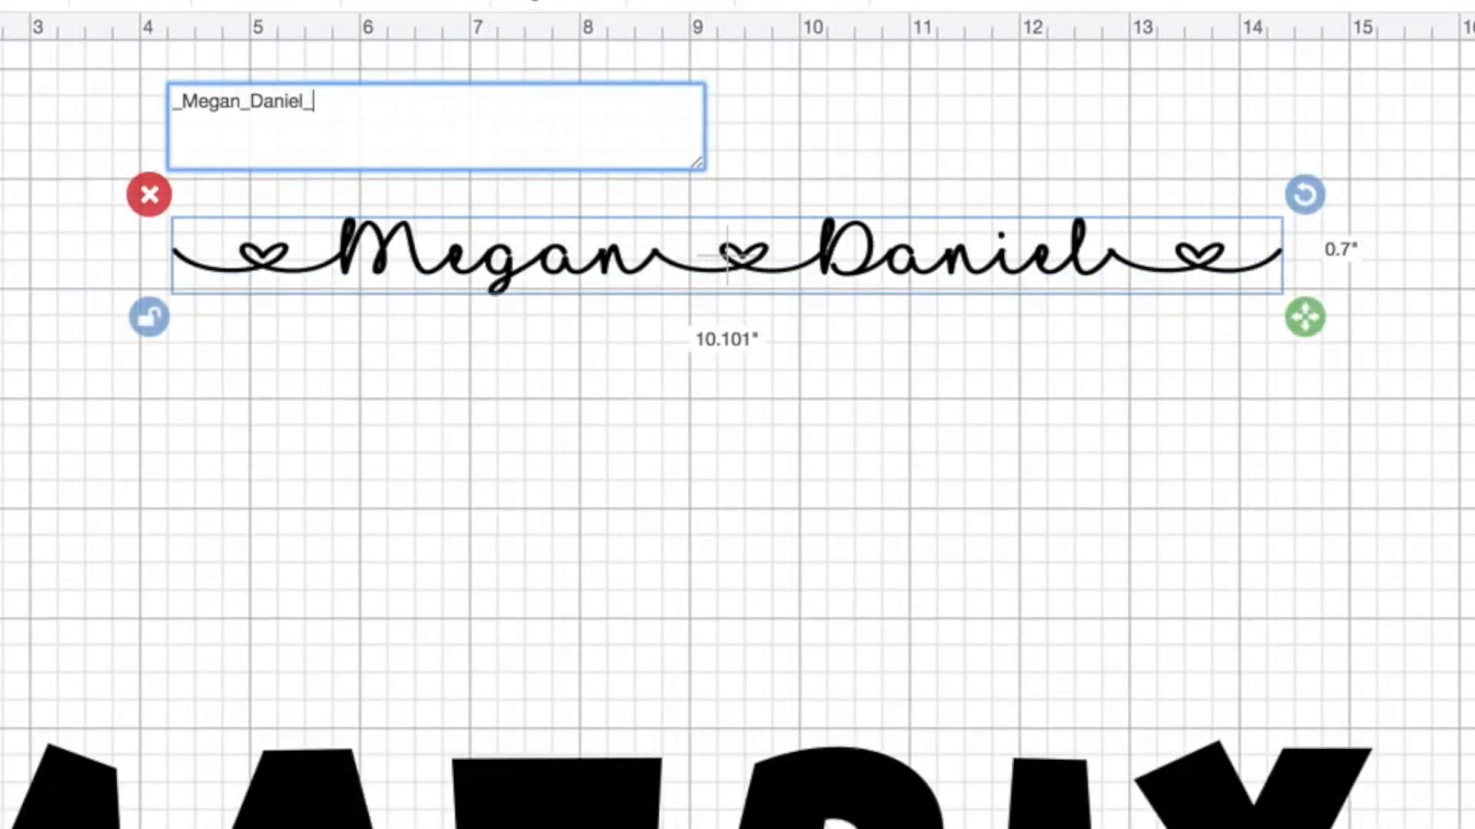
pyautogui.press('BackSpace')
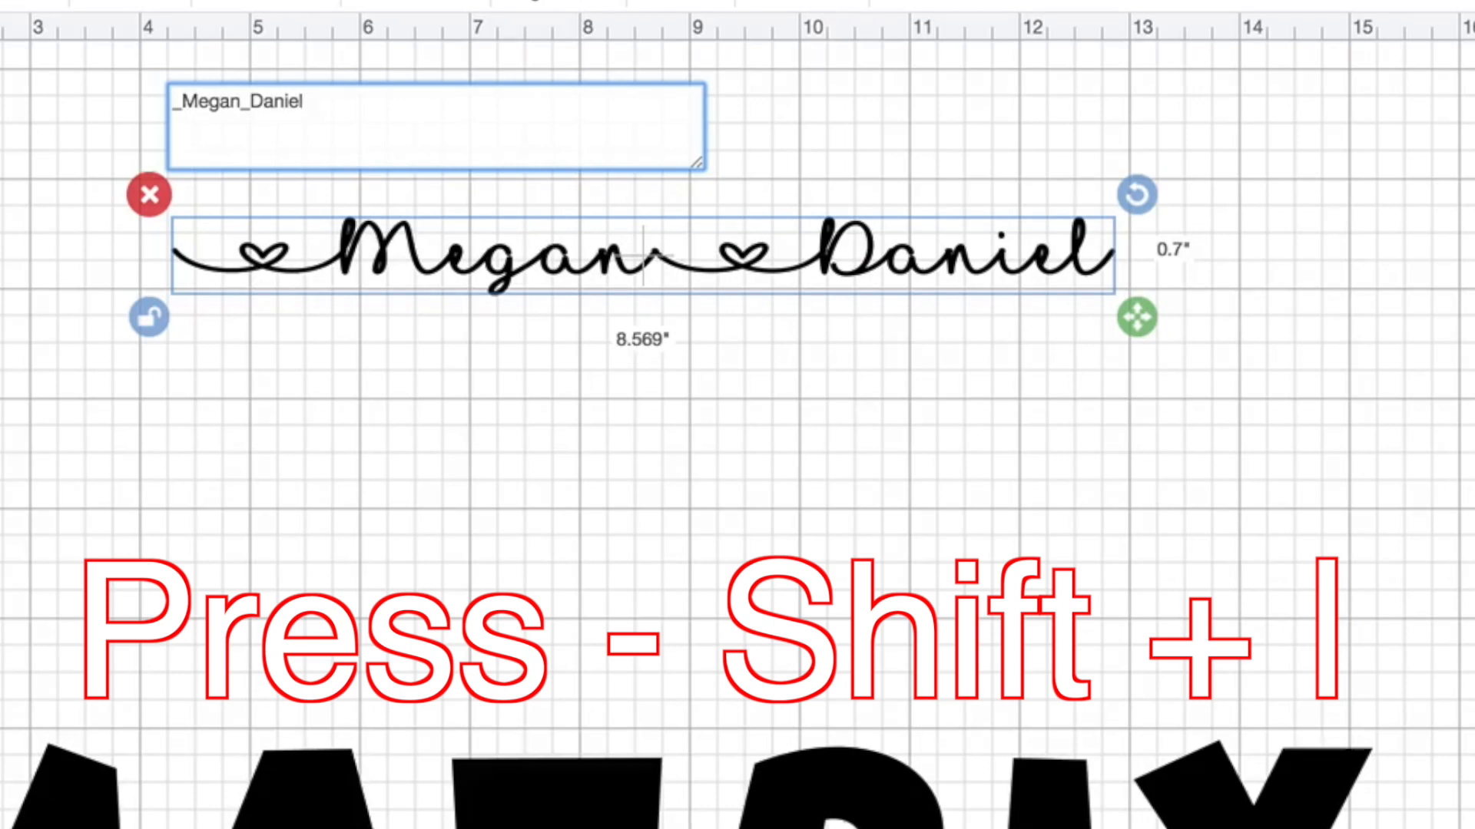
pyautogui.write('I')
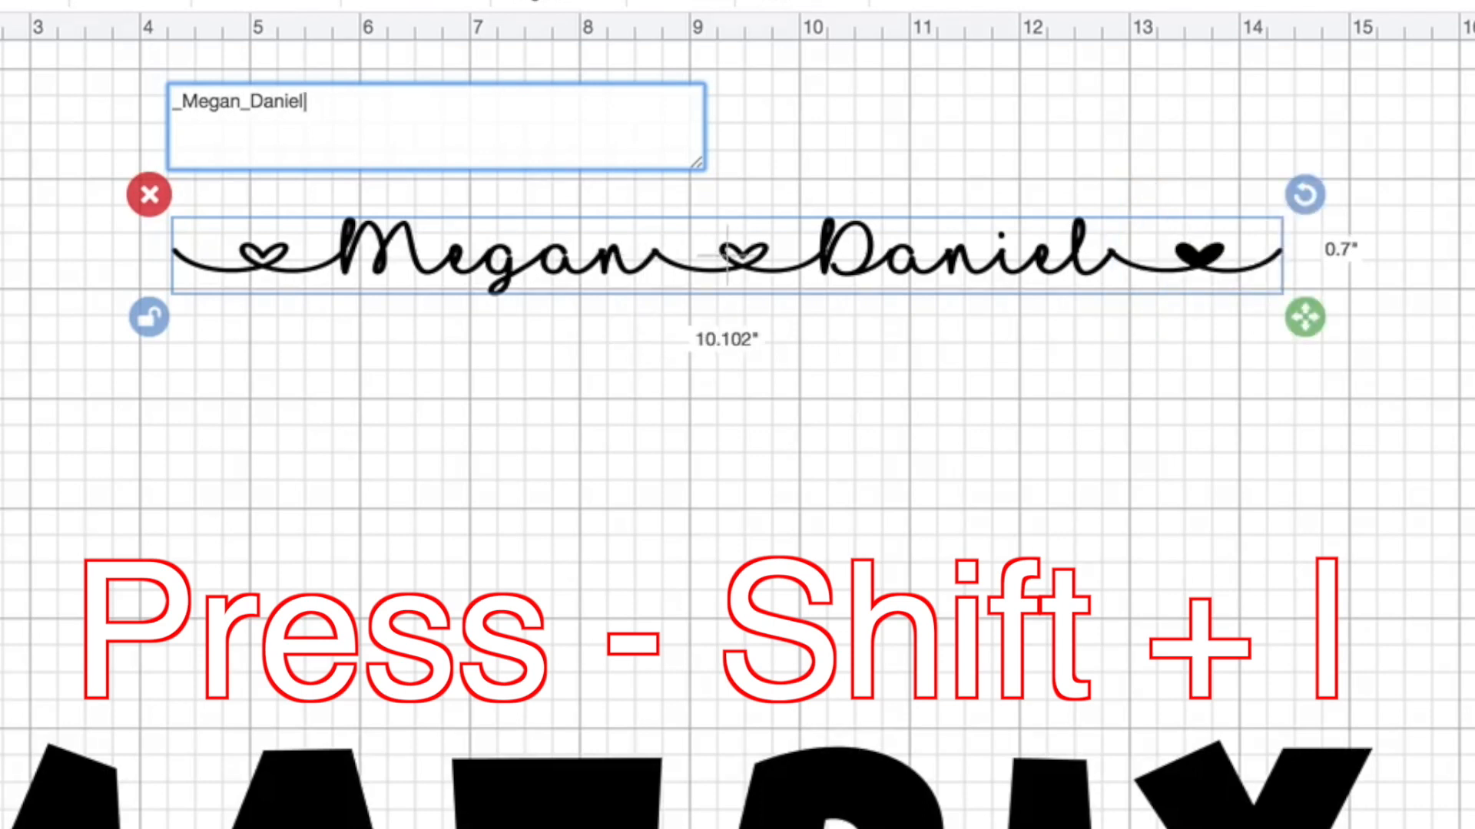
# Step: Try two more vertical bars (|) after the second name, and delete all three trailing bars
pyautogui.write('II')
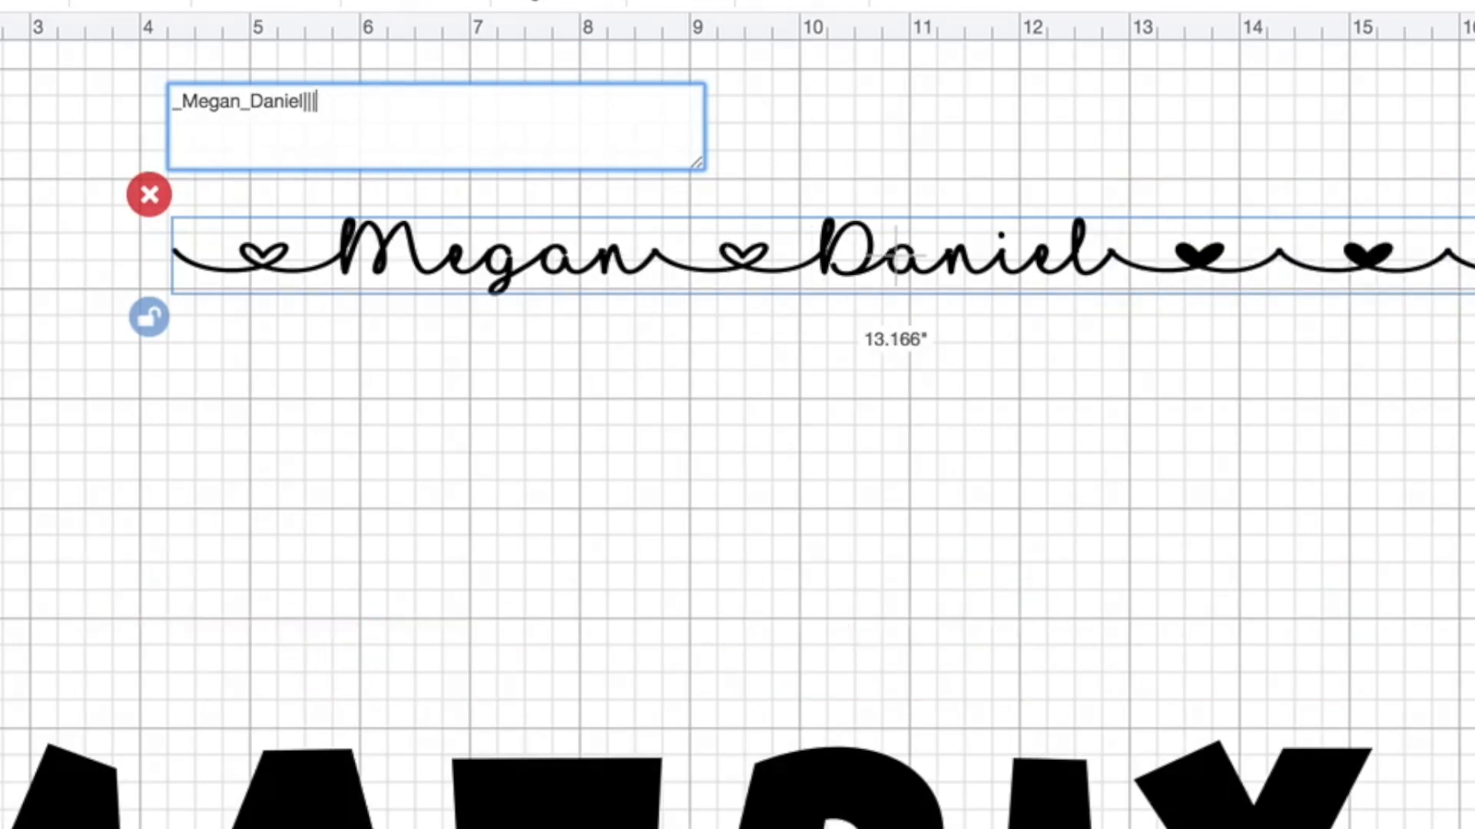
pyautogui.press('BackSpace')
pyautogui.press('BackSpace')
pyautogui.press('BackSpace')
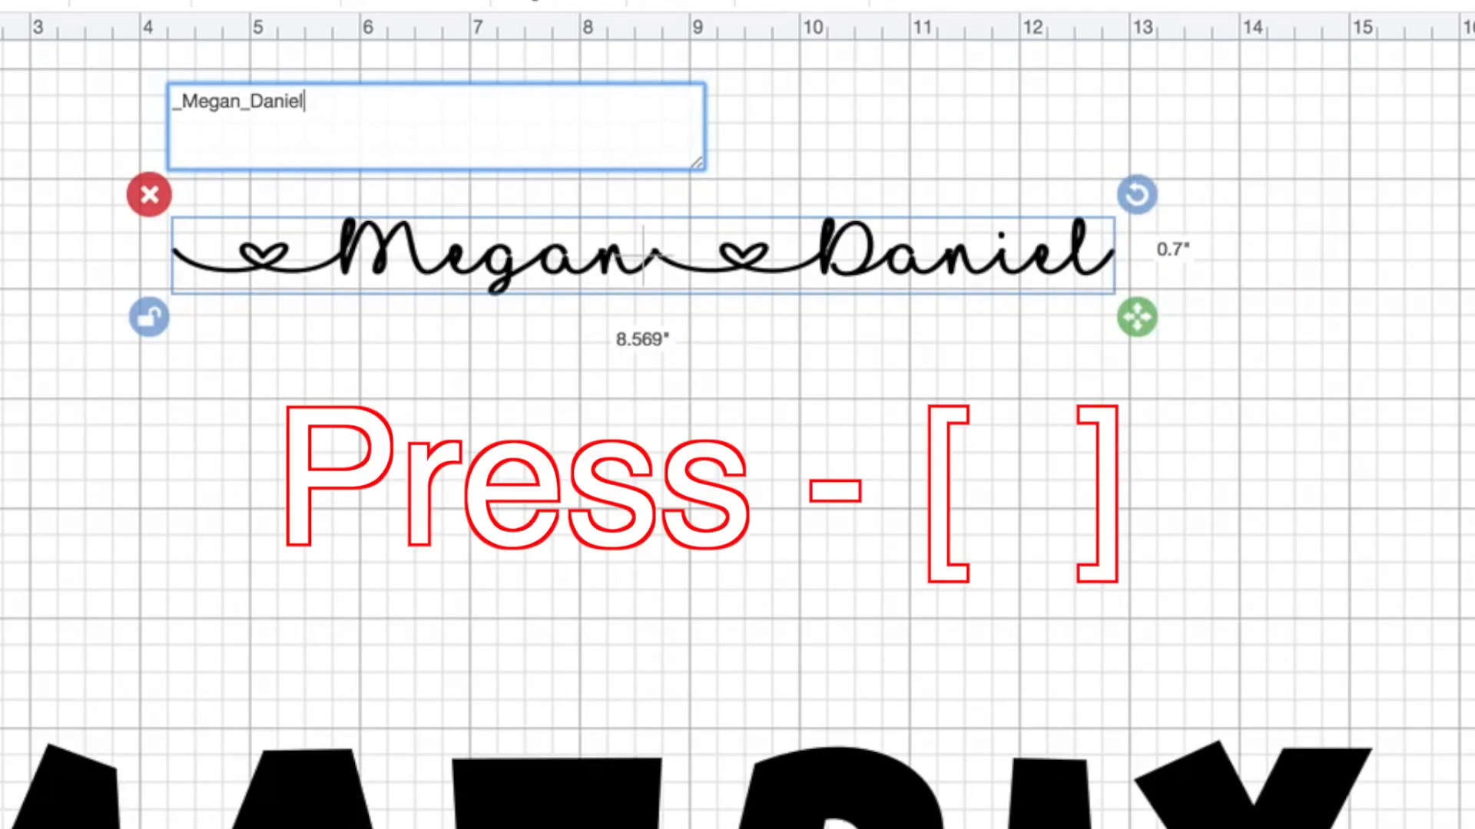
# Step: Append a closing bracket (]) after the second name and replace the leading underscore with an opening bracket ([)
pyautogui.write(']')
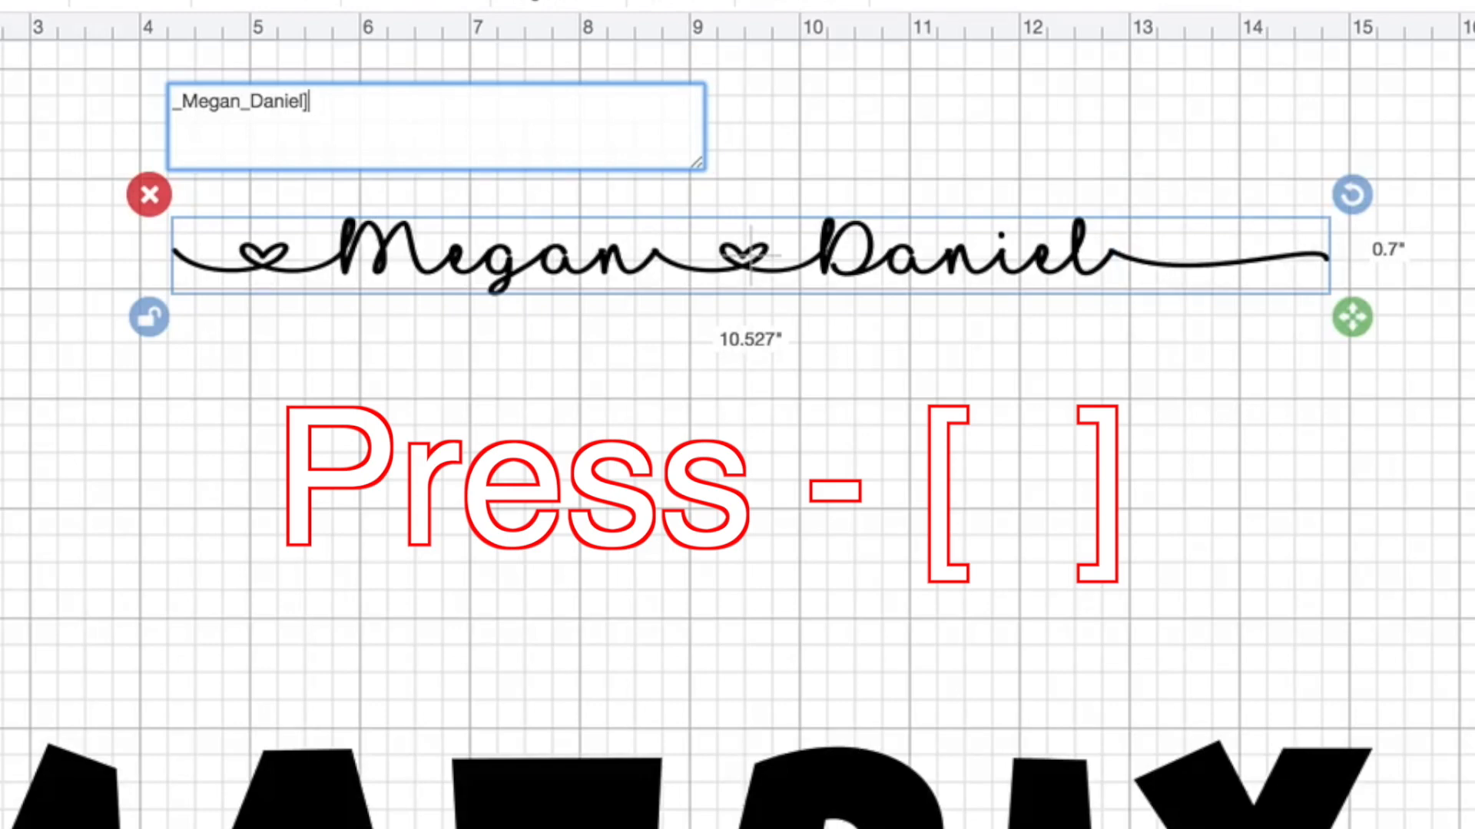
pyautogui.press('Left')
pyautogui.press('Left')
pyautogui.press('Left')
pyautogui.press('Left')
pyautogui.press('Left')
pyautogui.press('Left')
pyautogui.press('Left')
pyautogui.press('Left')
pyautogui.press('Left')
pyautogui.press('Left')
pyautogui.press('Left')
pyautogui.press('Left')
pyautogui.press('Left')
pyautogui.press('Left')
pyautogui.write('[')
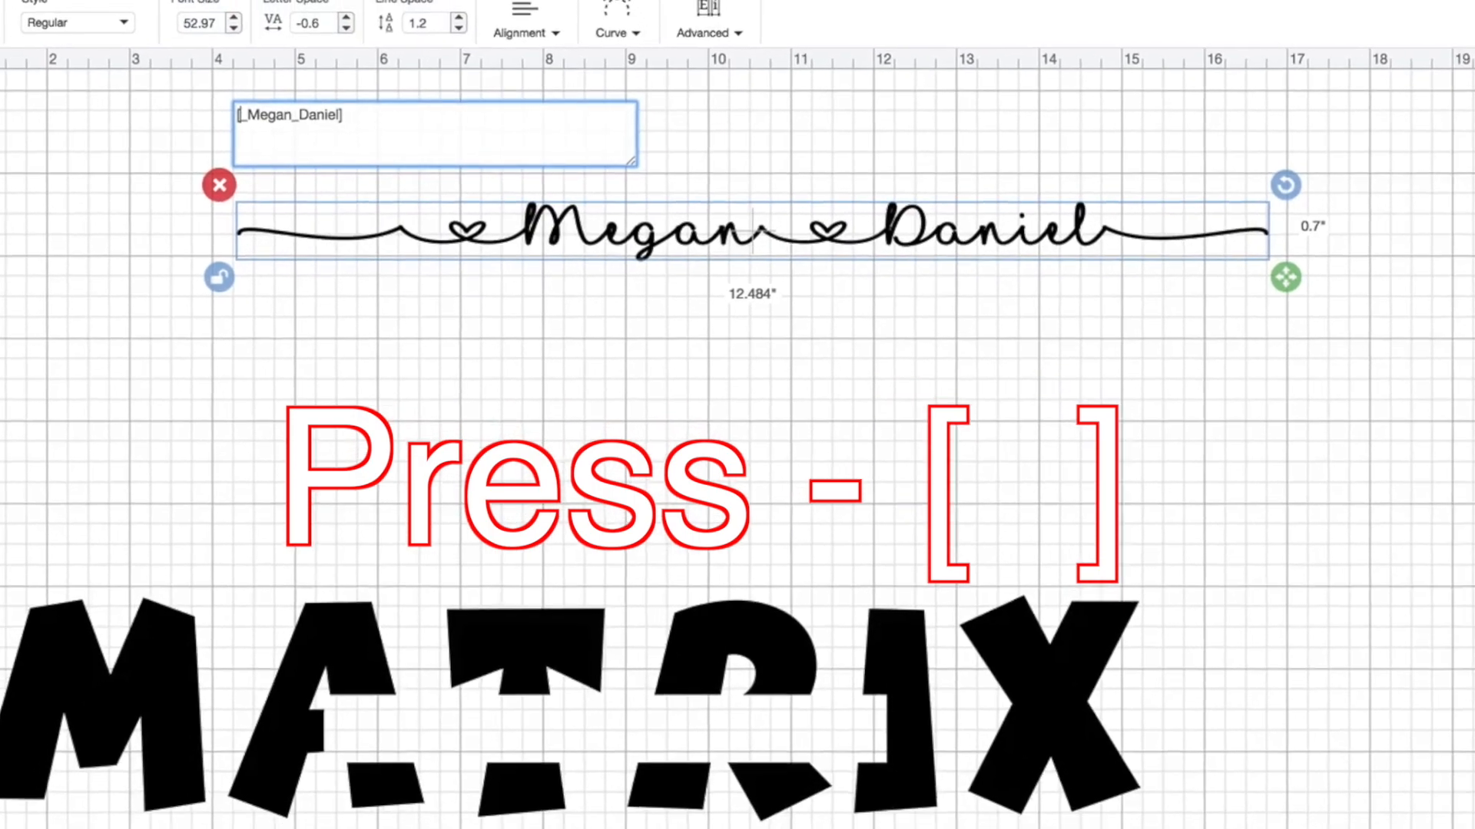
pyautogui.press('BackSpace')
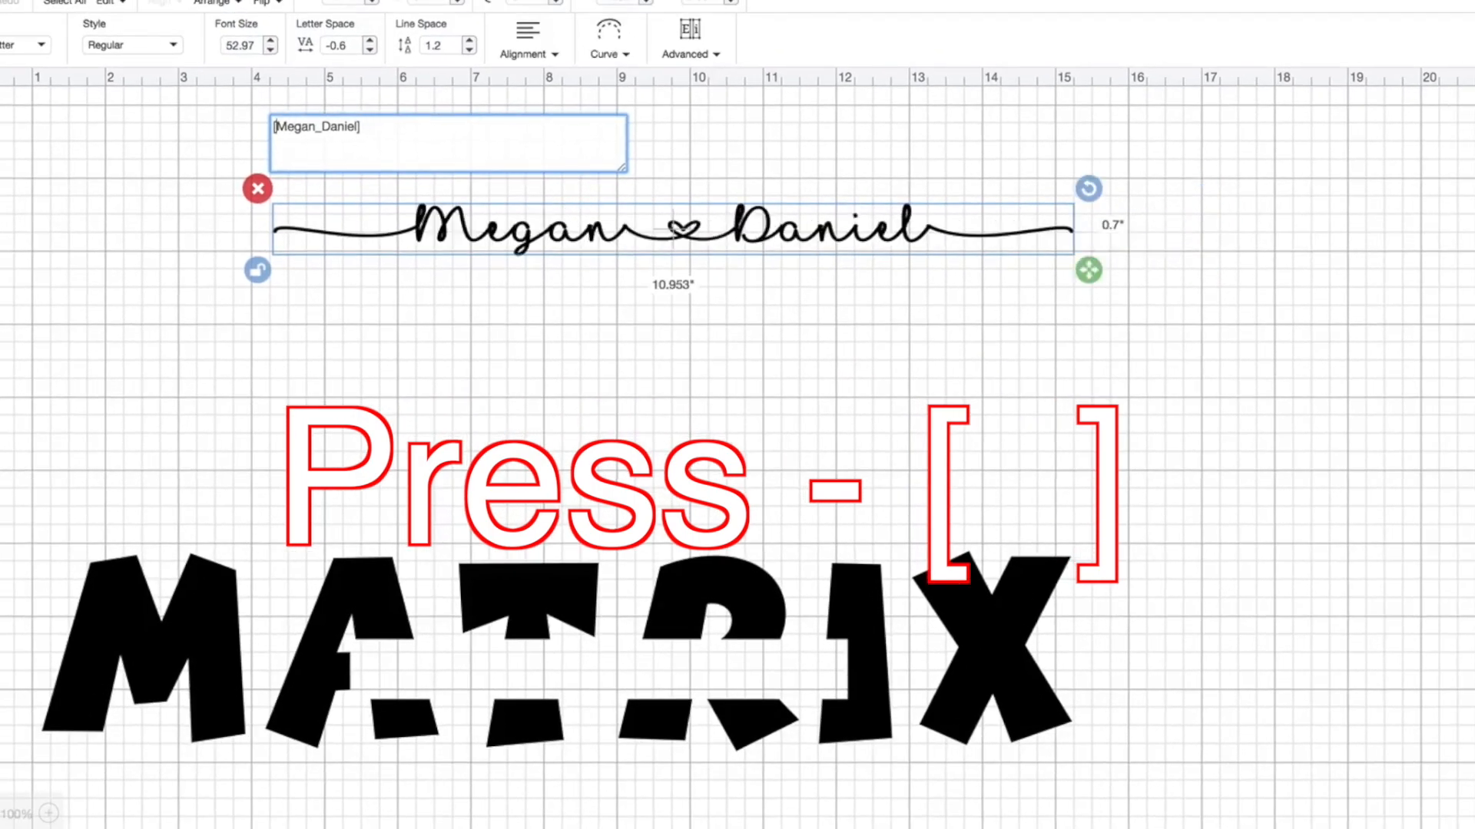
# Step: Try extending the names text's tail with three more bracket pairs ([][][]), and delete those extra brackets
pyautogui.press('Right')
pyautogui.press('Right')
pyautogui.press('Right')
pyautogui.write('[][][]')
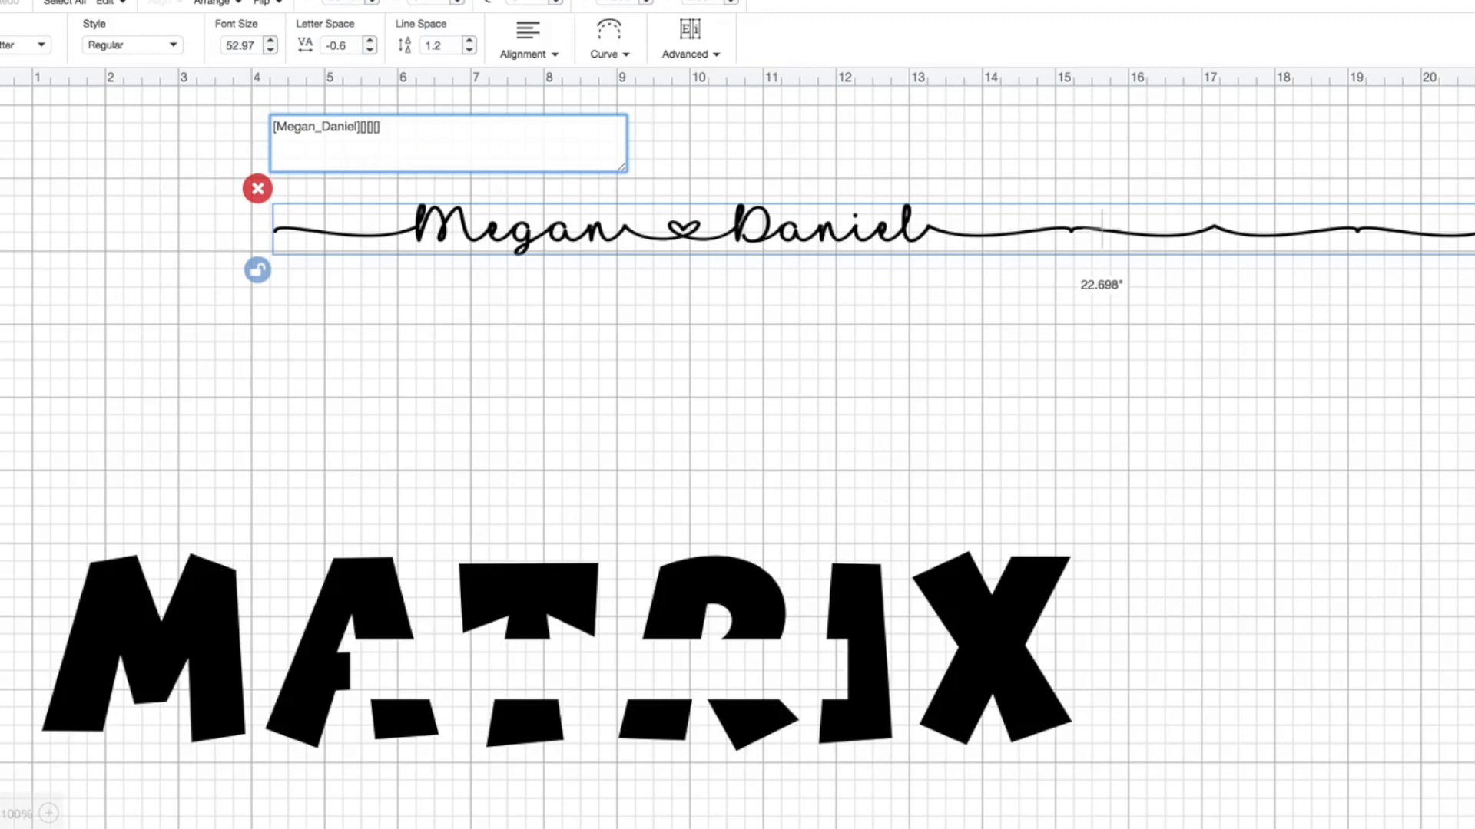
pyautogui.press('BackSpace')
pyautogui.press('BackSpace')
pyautogui.press('BackSpace')
pyautogui.press('BackSpace')
pyautogui.press('BackSpace')
pyautogui.press('BackSpace')
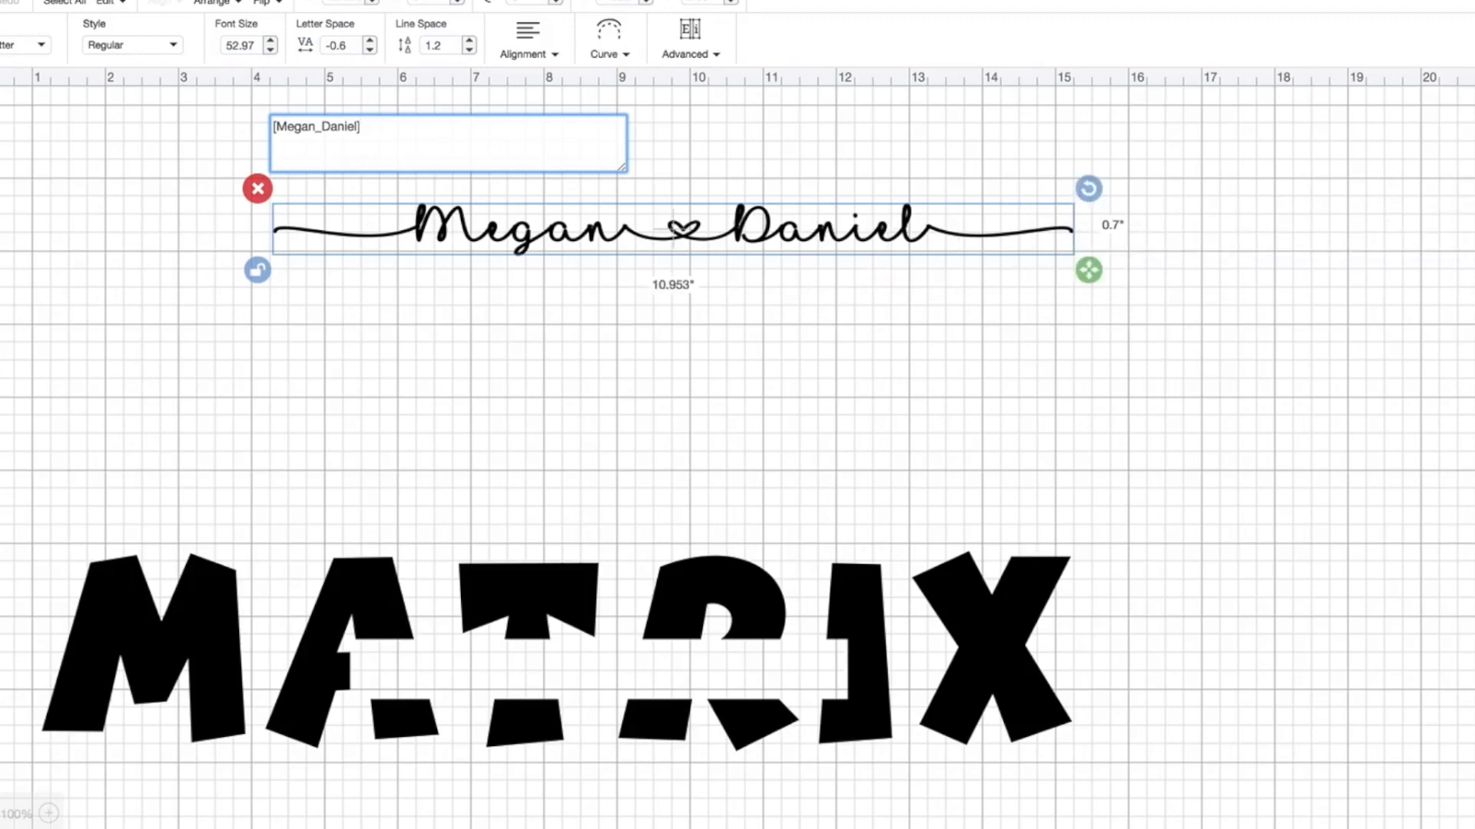
# Step: Reposition the names text above the MATRIX lettering at about X 4.292, Y 2.361
pyautogui.moveTo(854, 230); pyautogui.dragTo(865, 79)
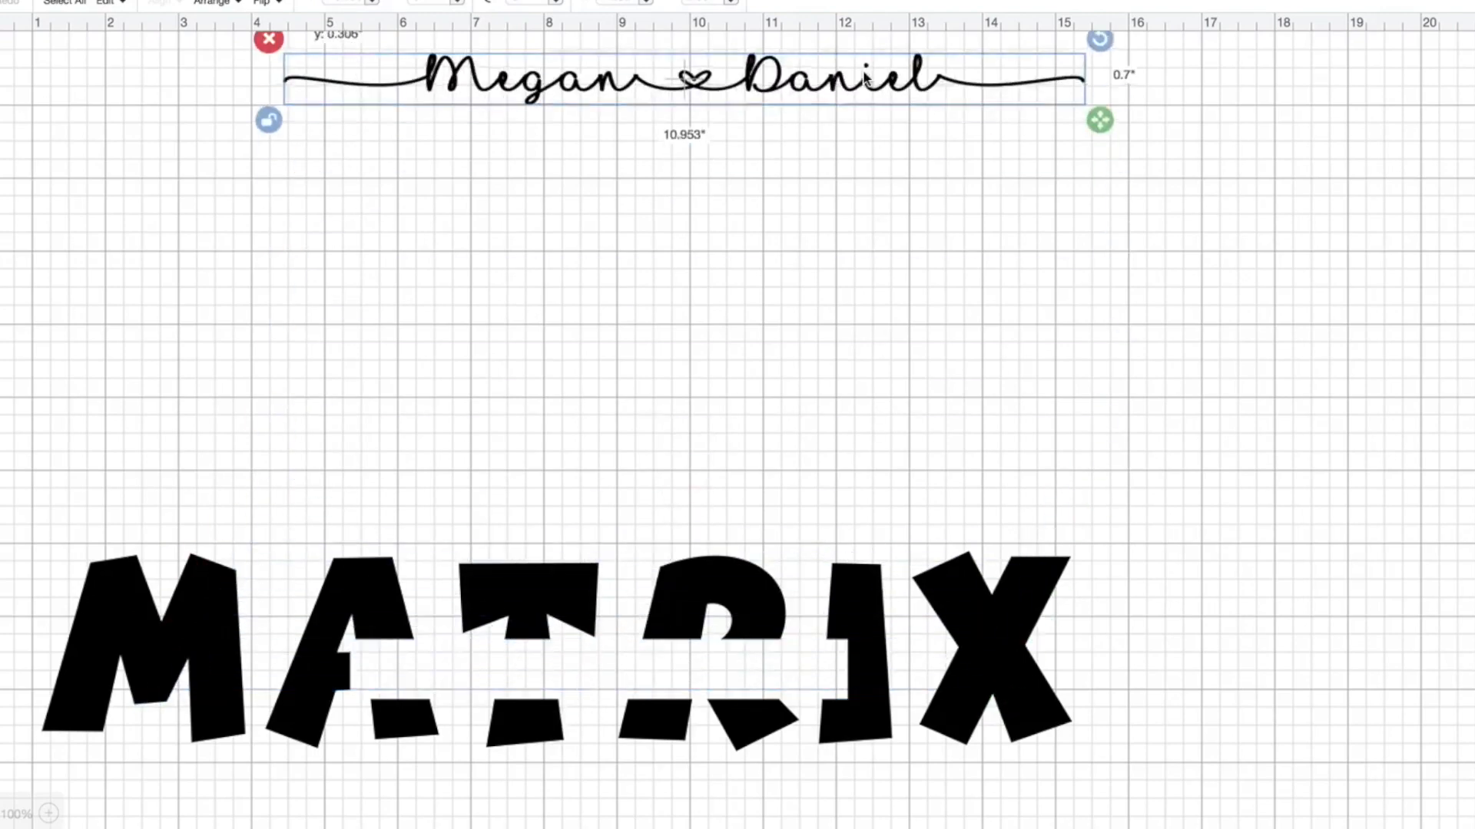
pyautogui.click(877, 154)
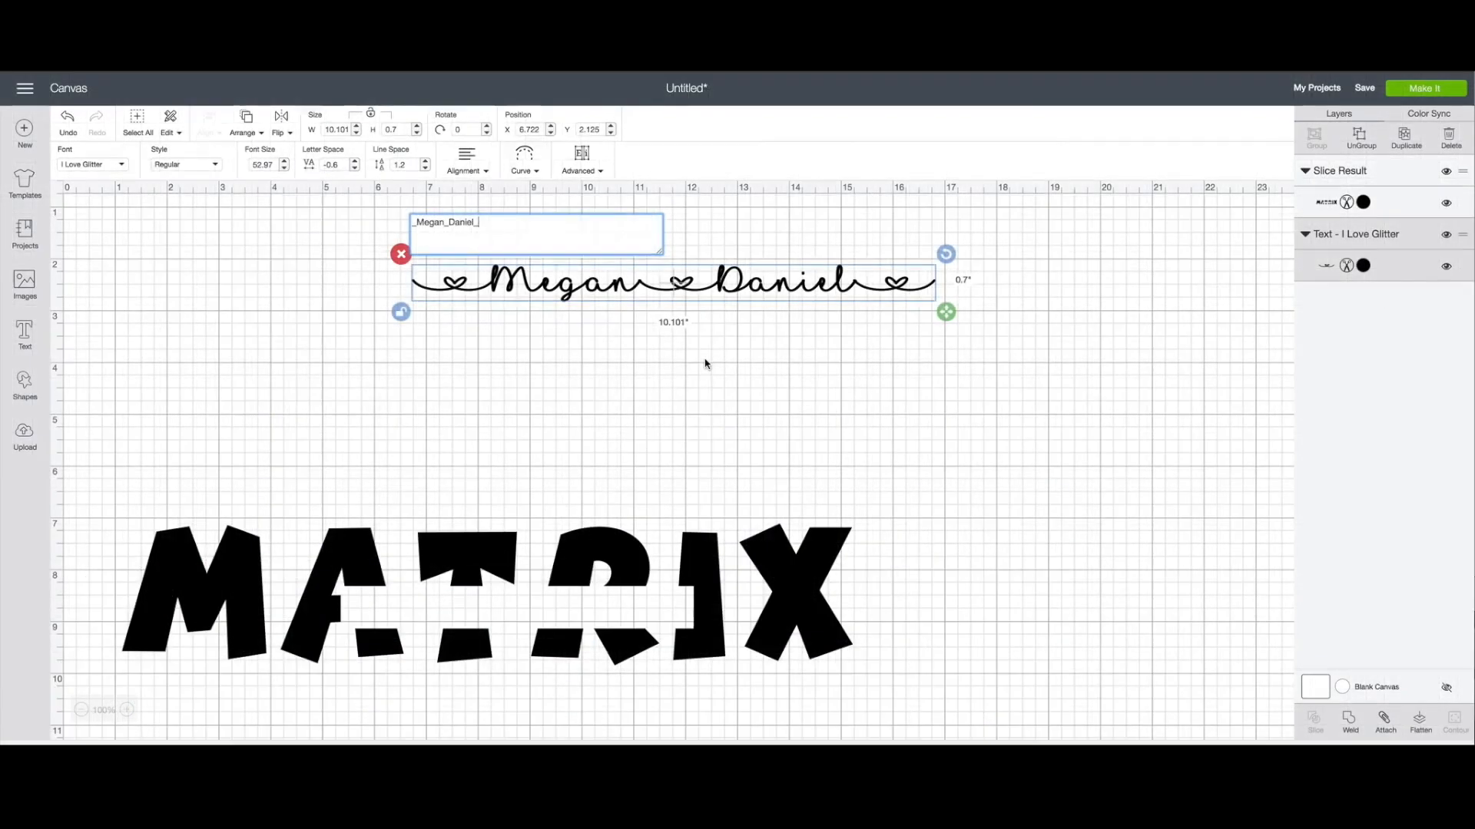
pyautogui.click(707, 357)
pyautogui.moveTo(747, 285); pyautogui.dragTo(622, 298)
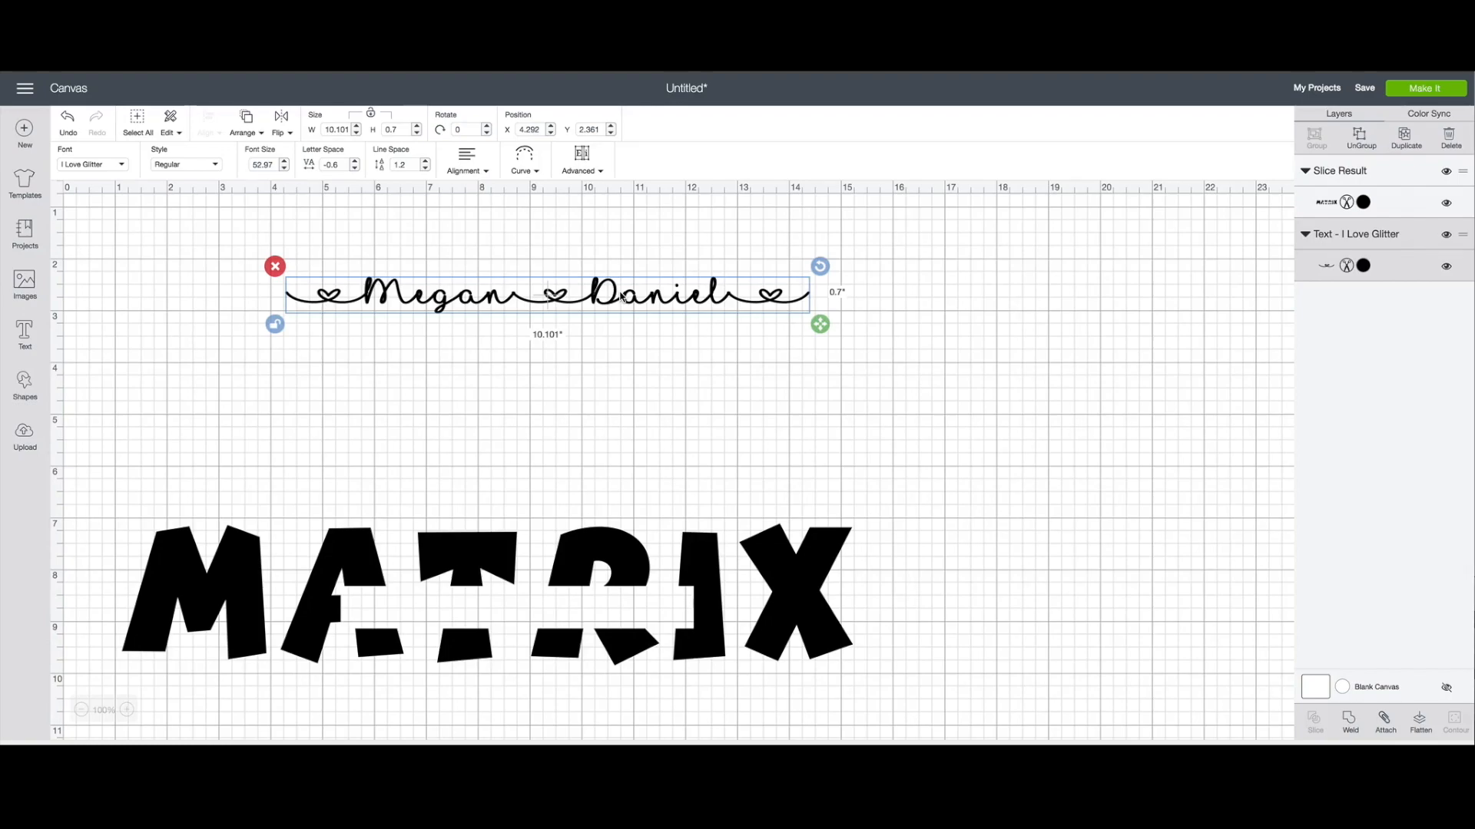